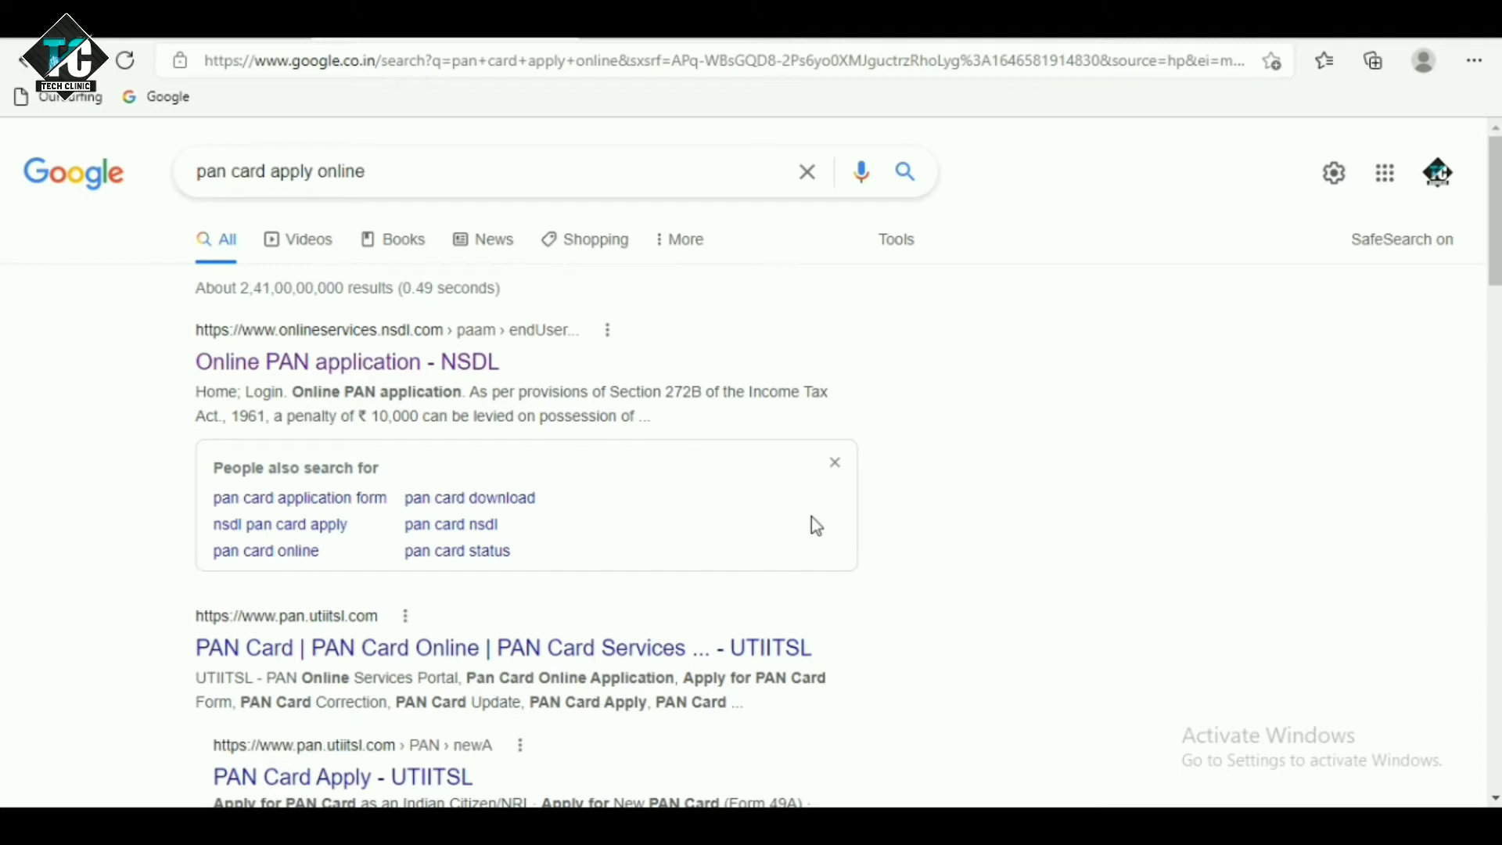
- Open the NSDL Online PAN application site from the search results and show its form for applying online
click(396, 375)
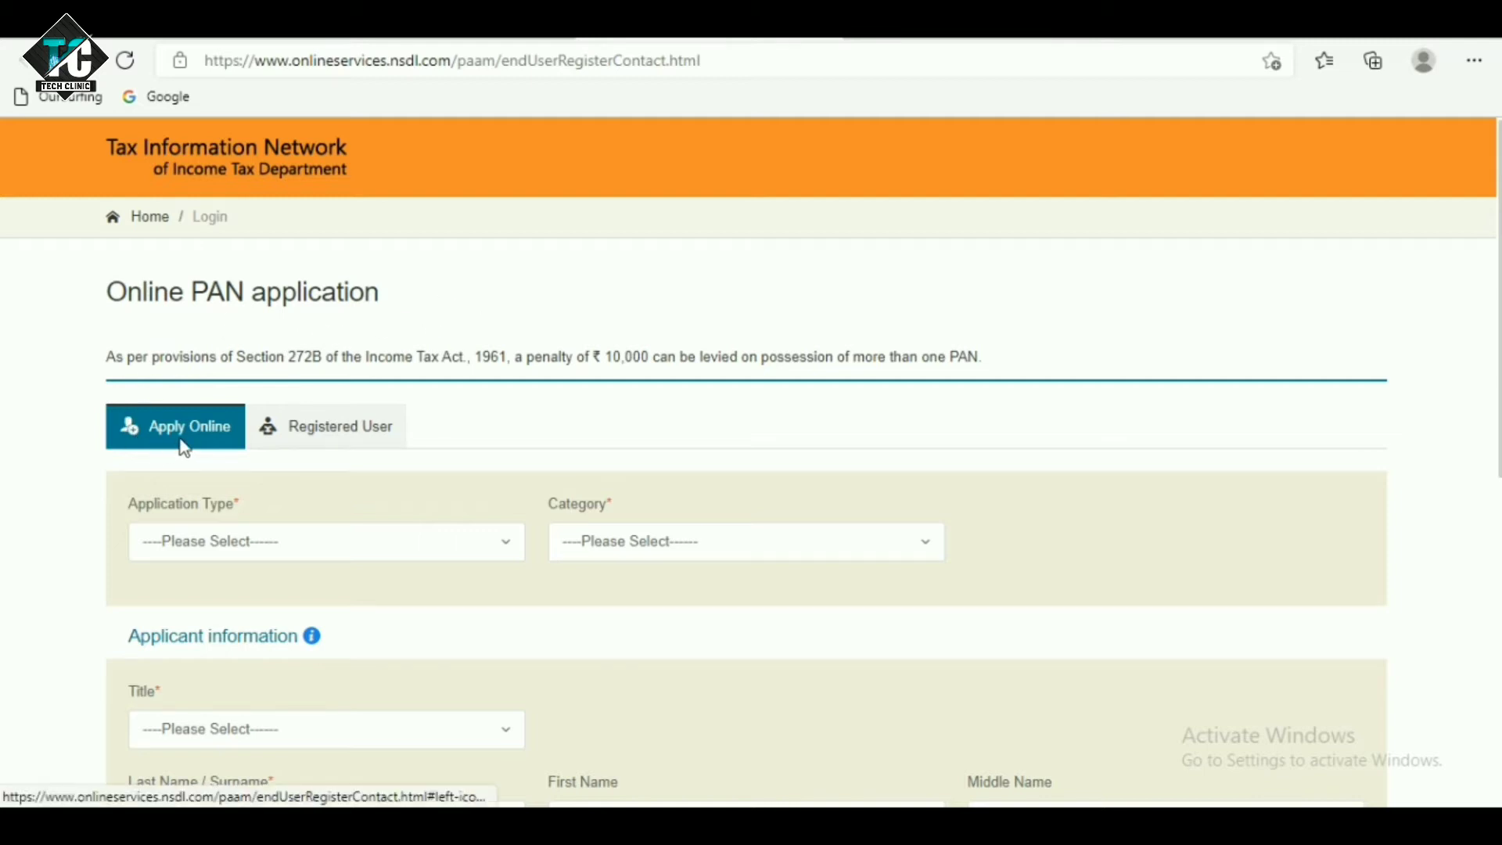
click(358, 443)
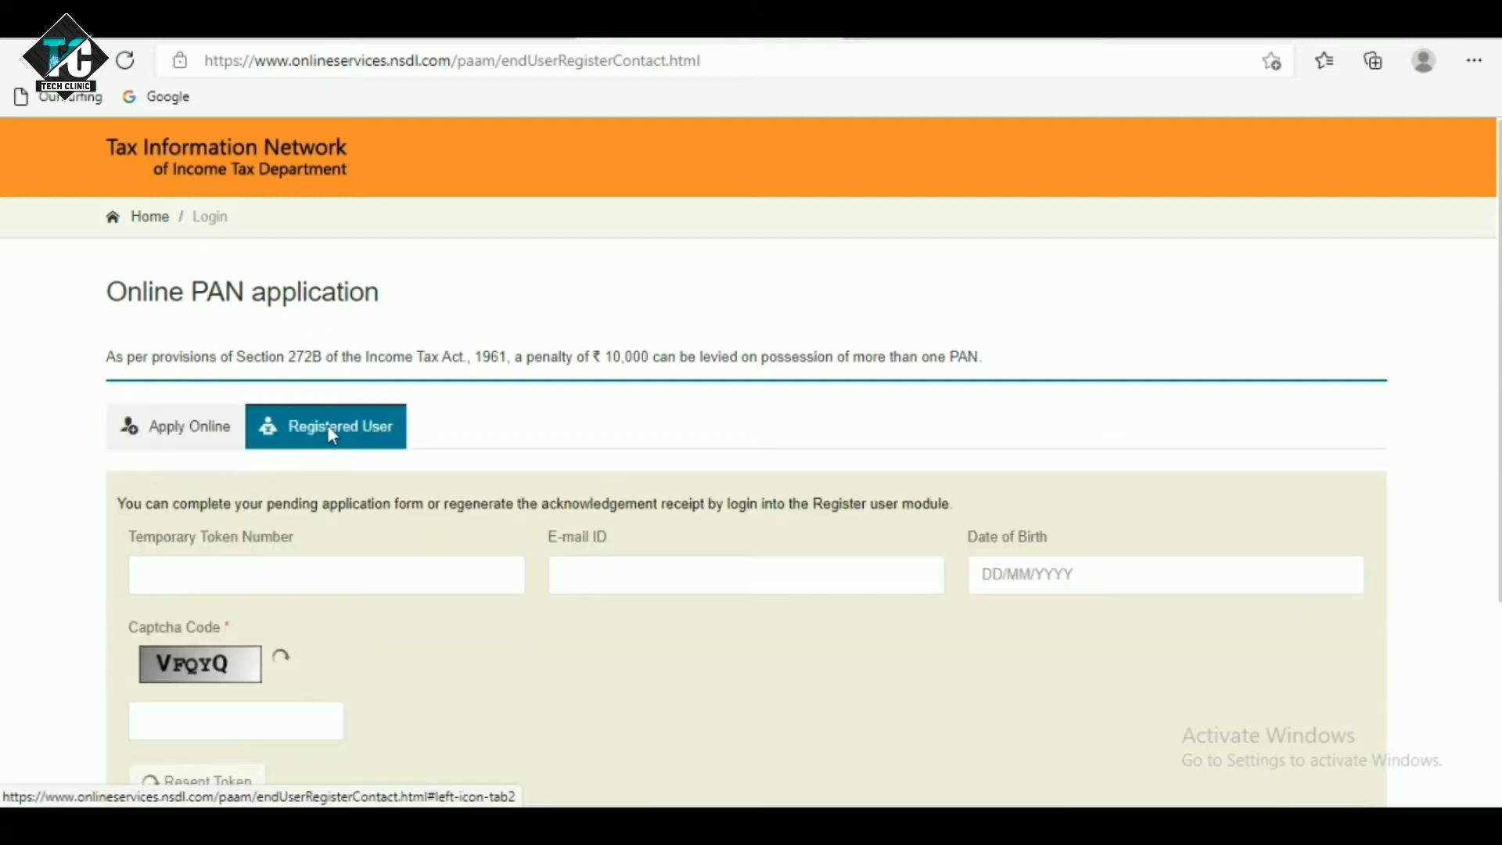
click(165, 440)
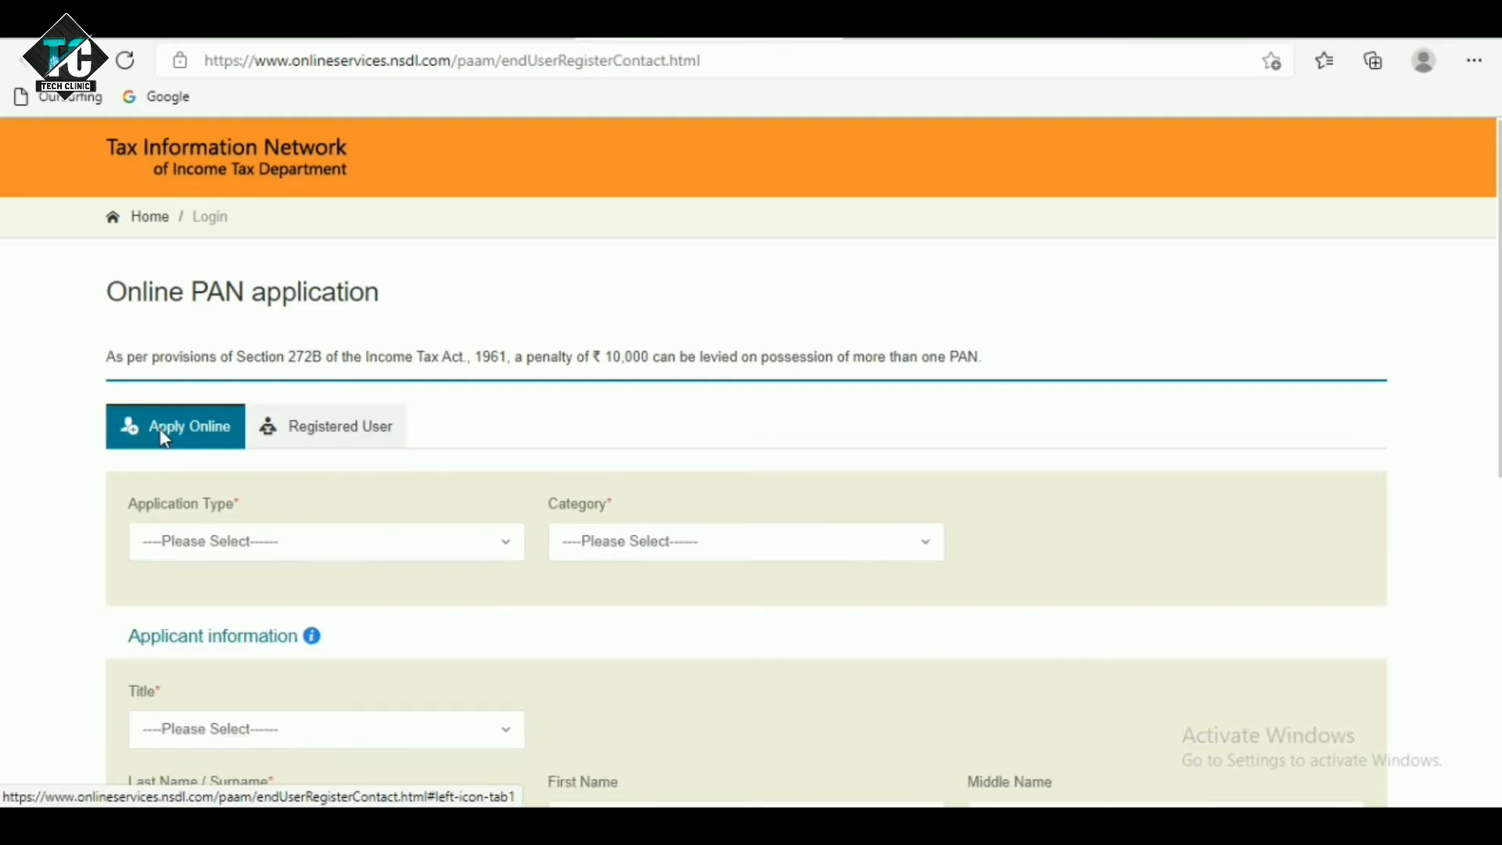
- Set the application type to New PAN - Indian Citizen (Form 49A) and the category to INDIVIDUAL
scroll(411, 501, down, 1)
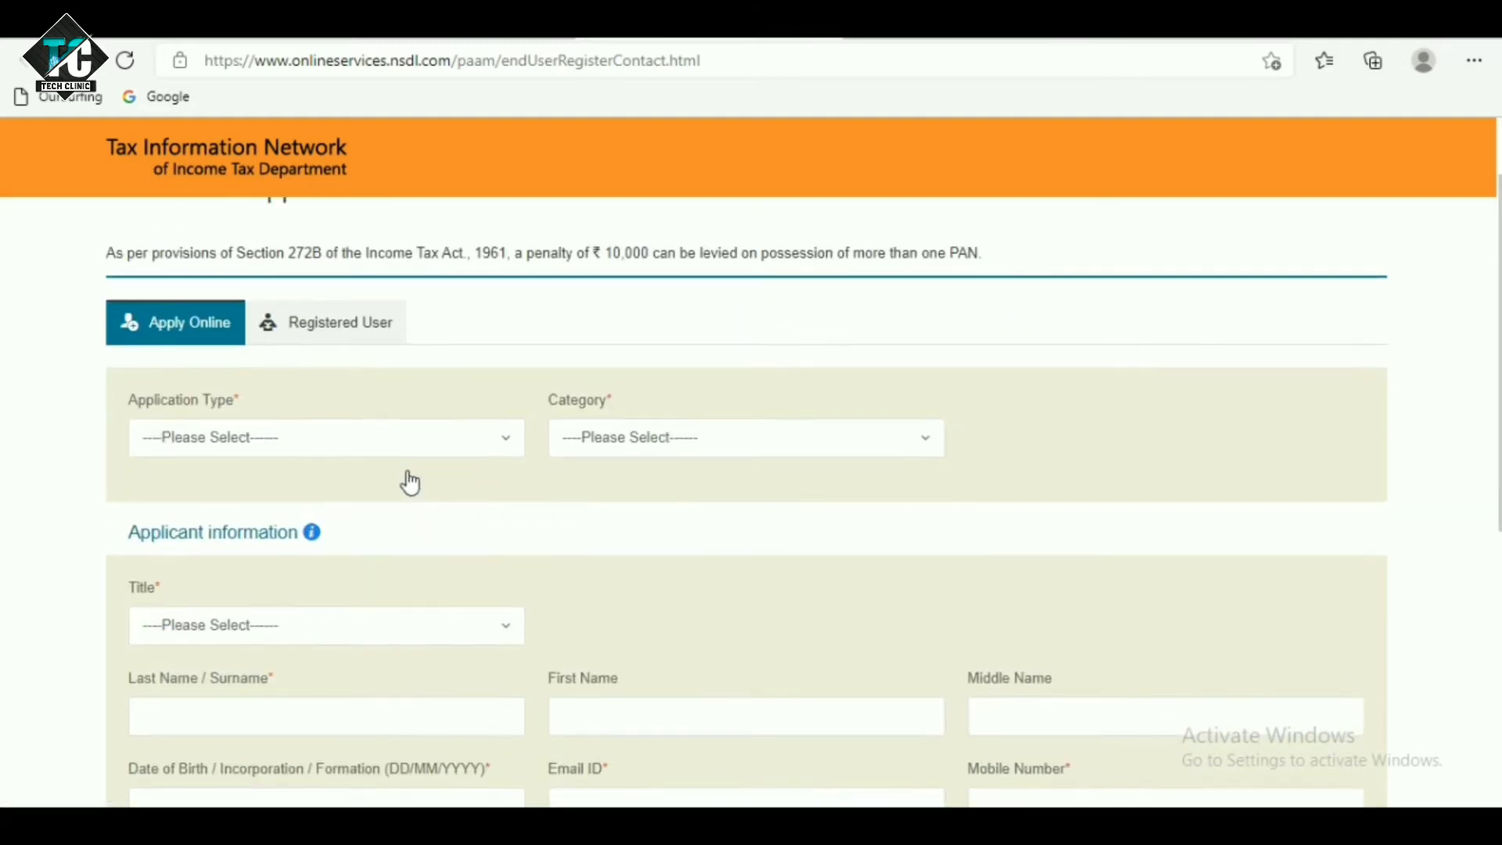
click(362, 455)
click(361, 452)
click(361, 456)
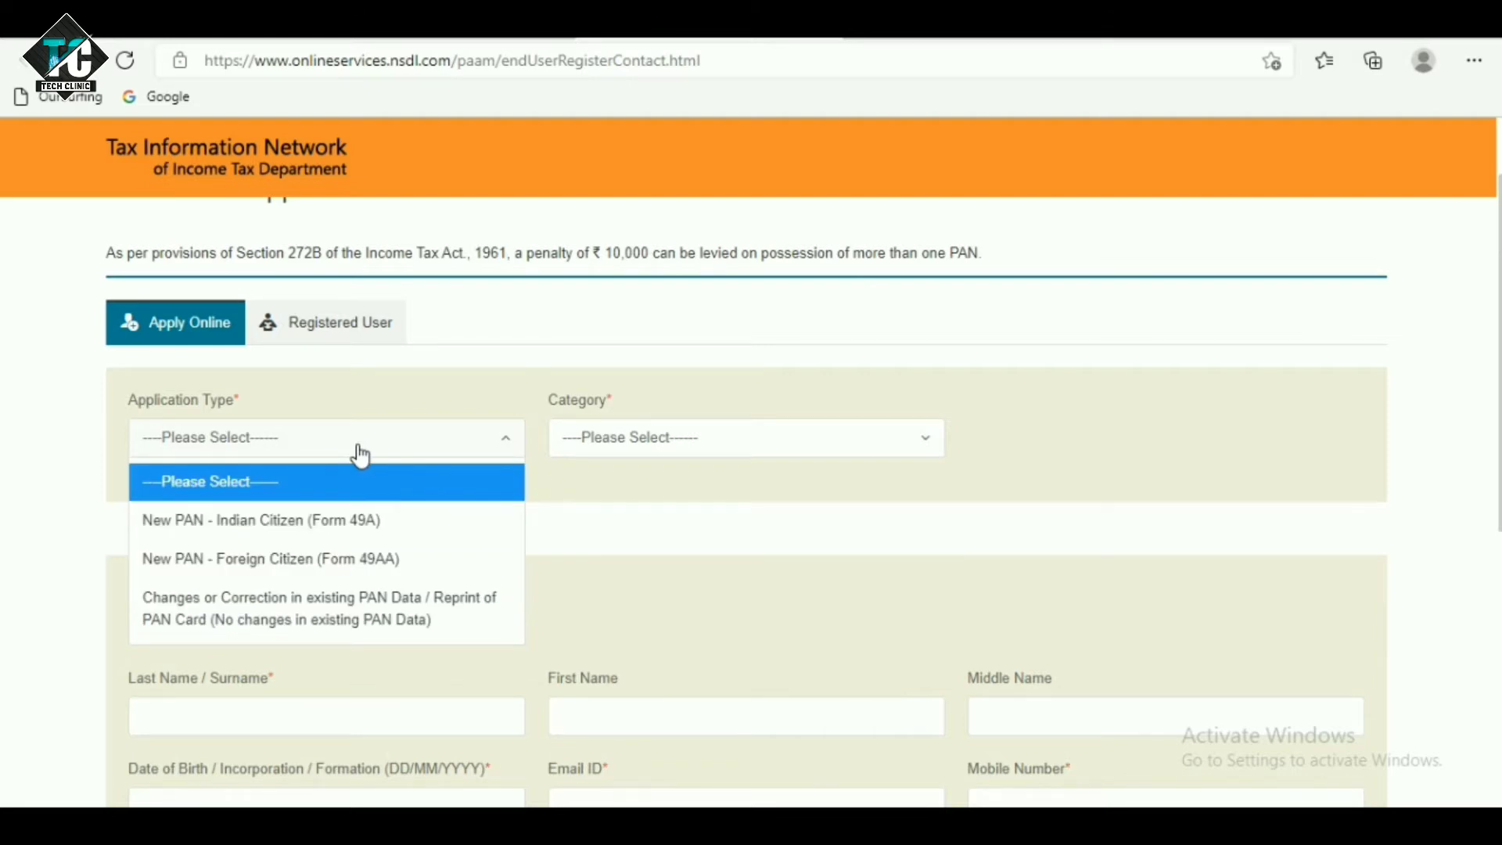
click(336, 524)
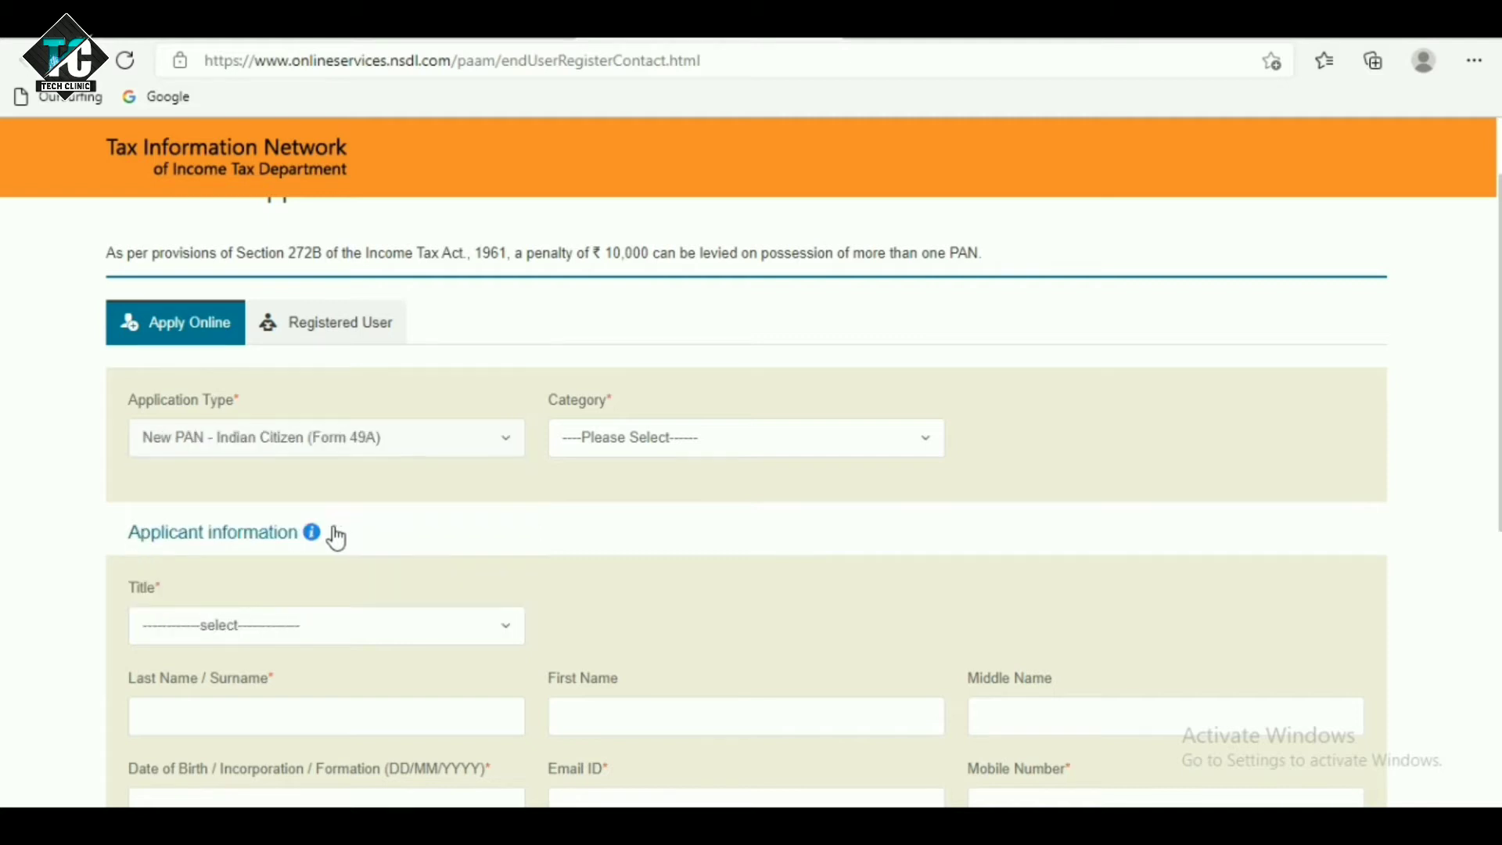
click(678, 450)
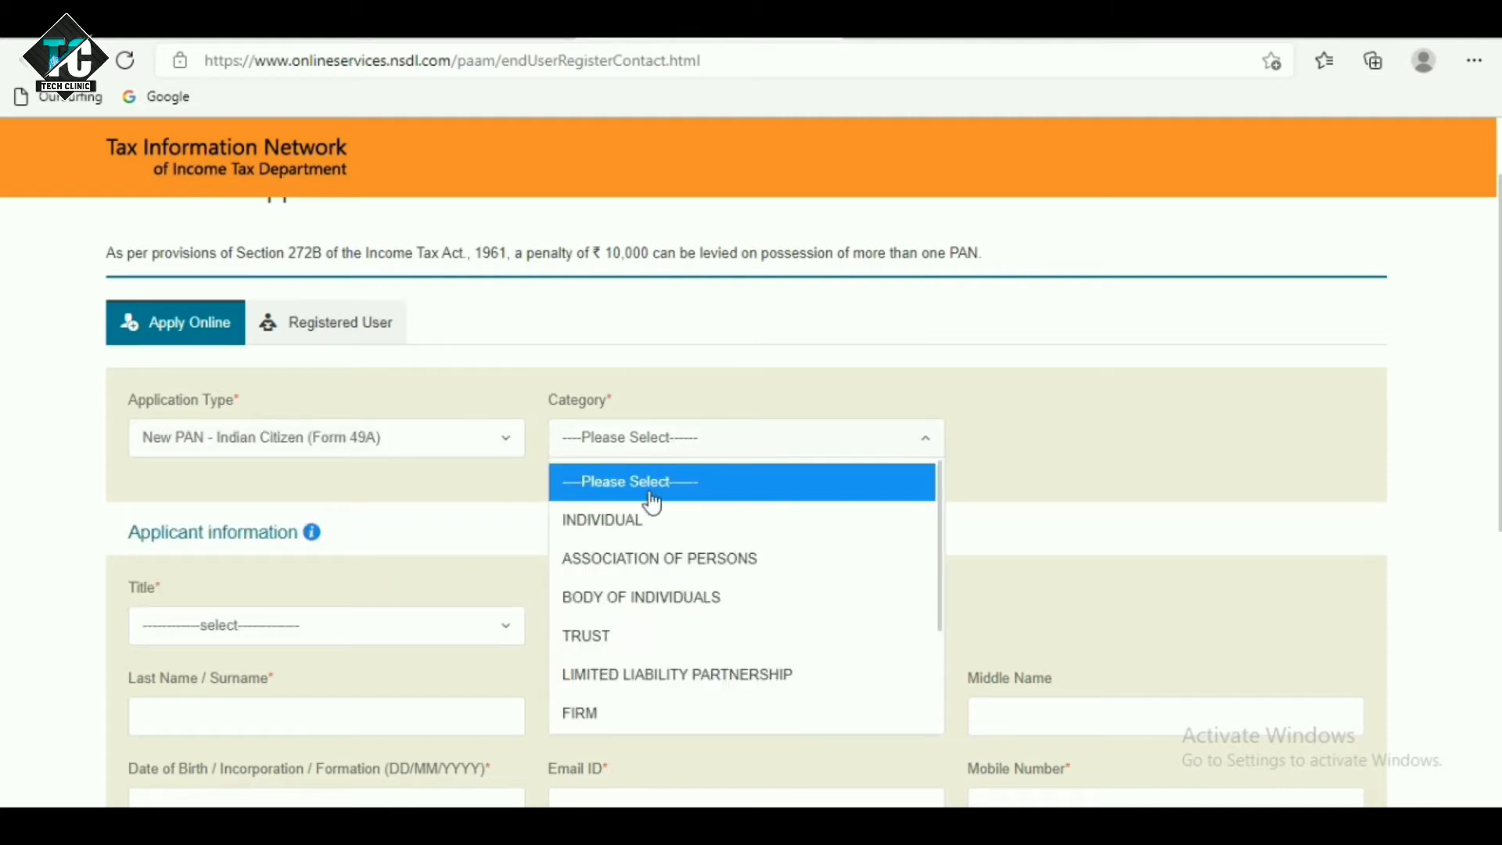
click(633, 523)
- Set the applicant's title to Shri
scroll(631, 527, down, 1)
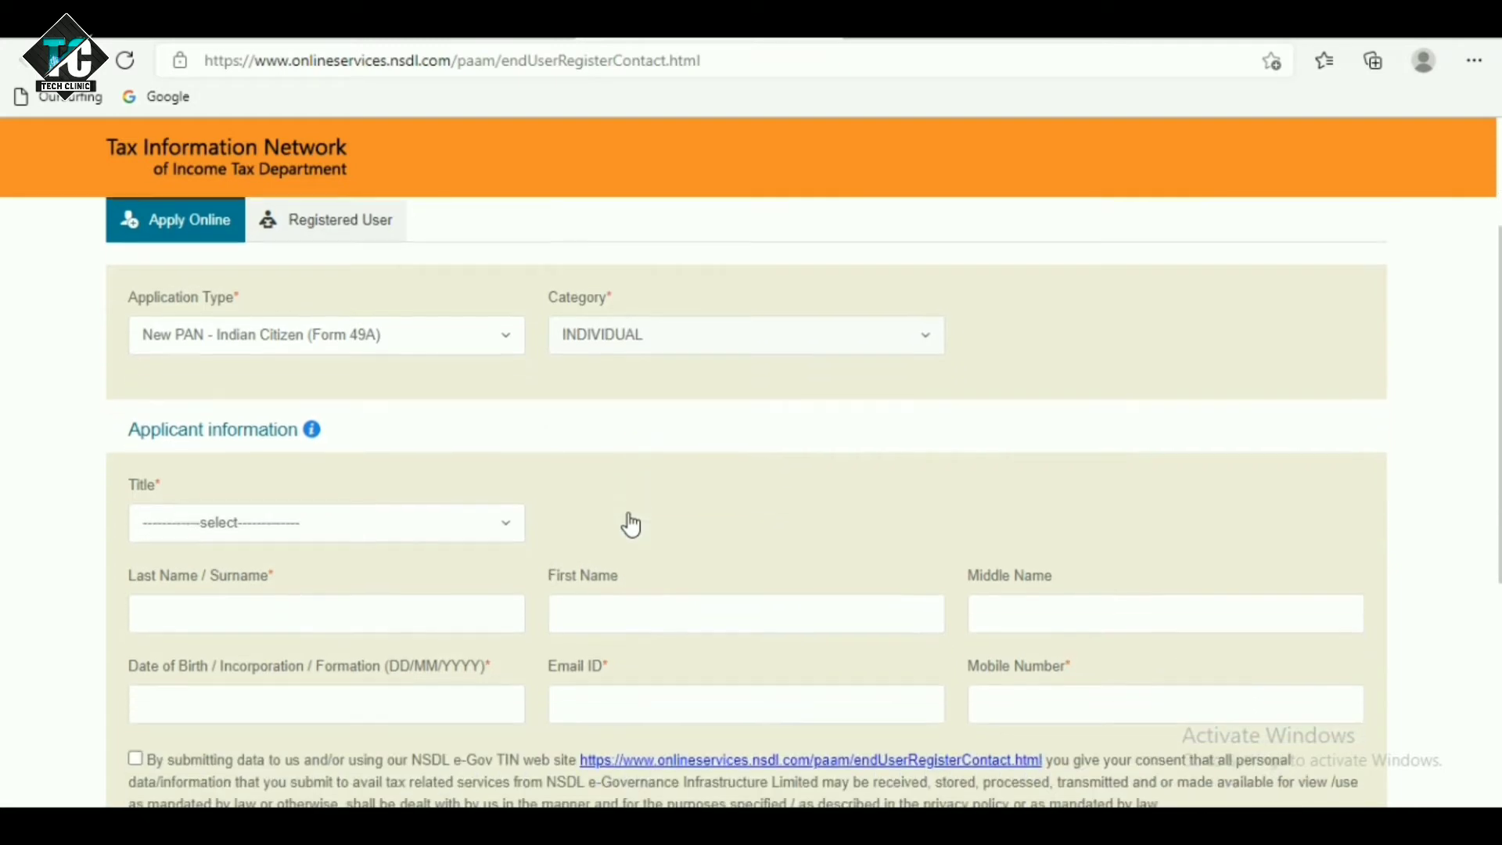
click(208, 529)
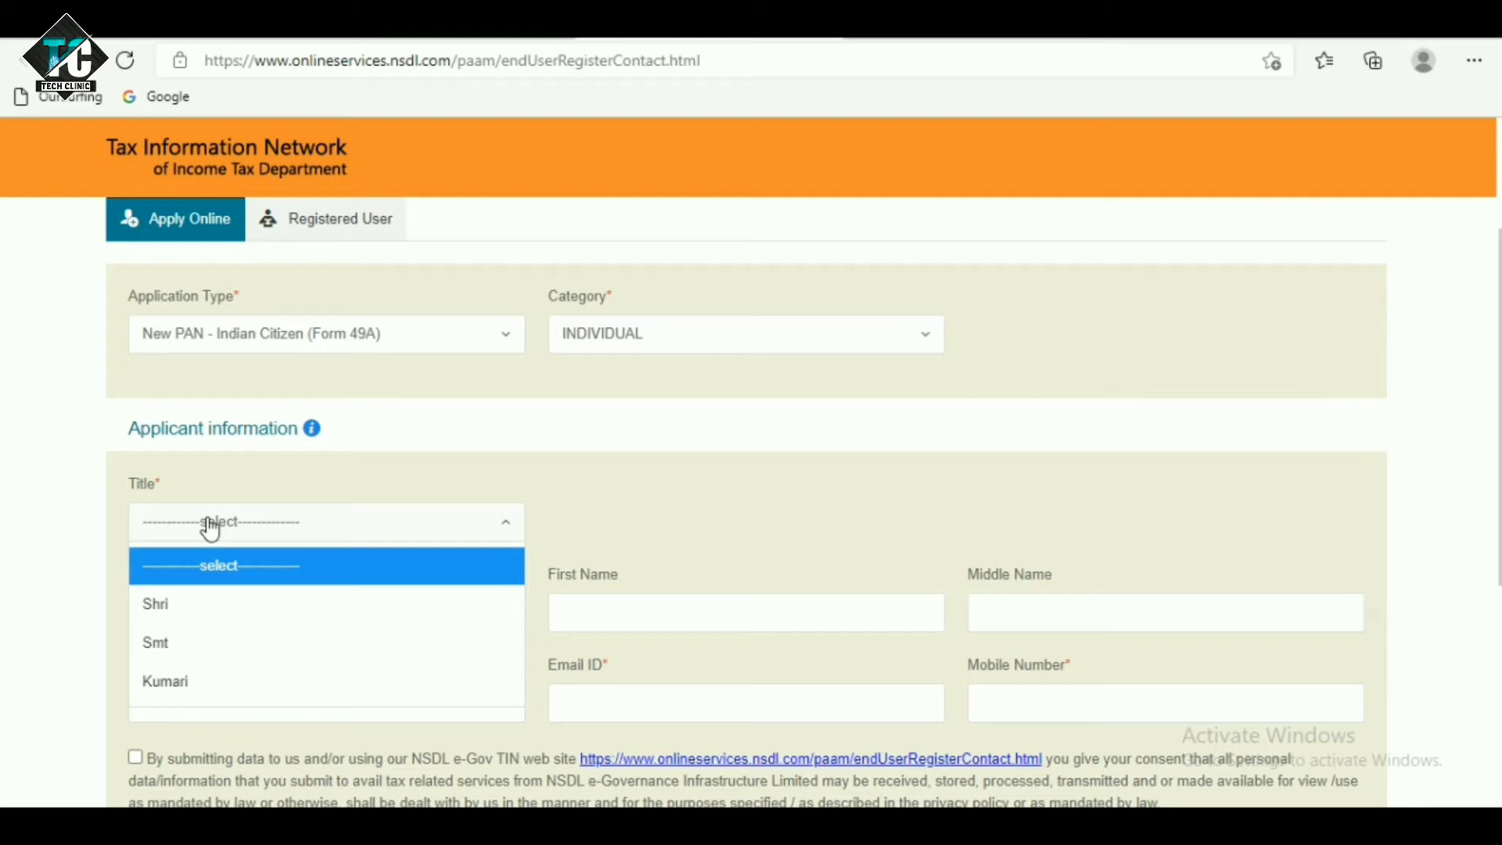
click(191, 605)
- Go through the applicant's surname, first name, middle name, date of birth, email ID and mobile number fields
scroll(470, 579, down, 1)
click(325, 506)
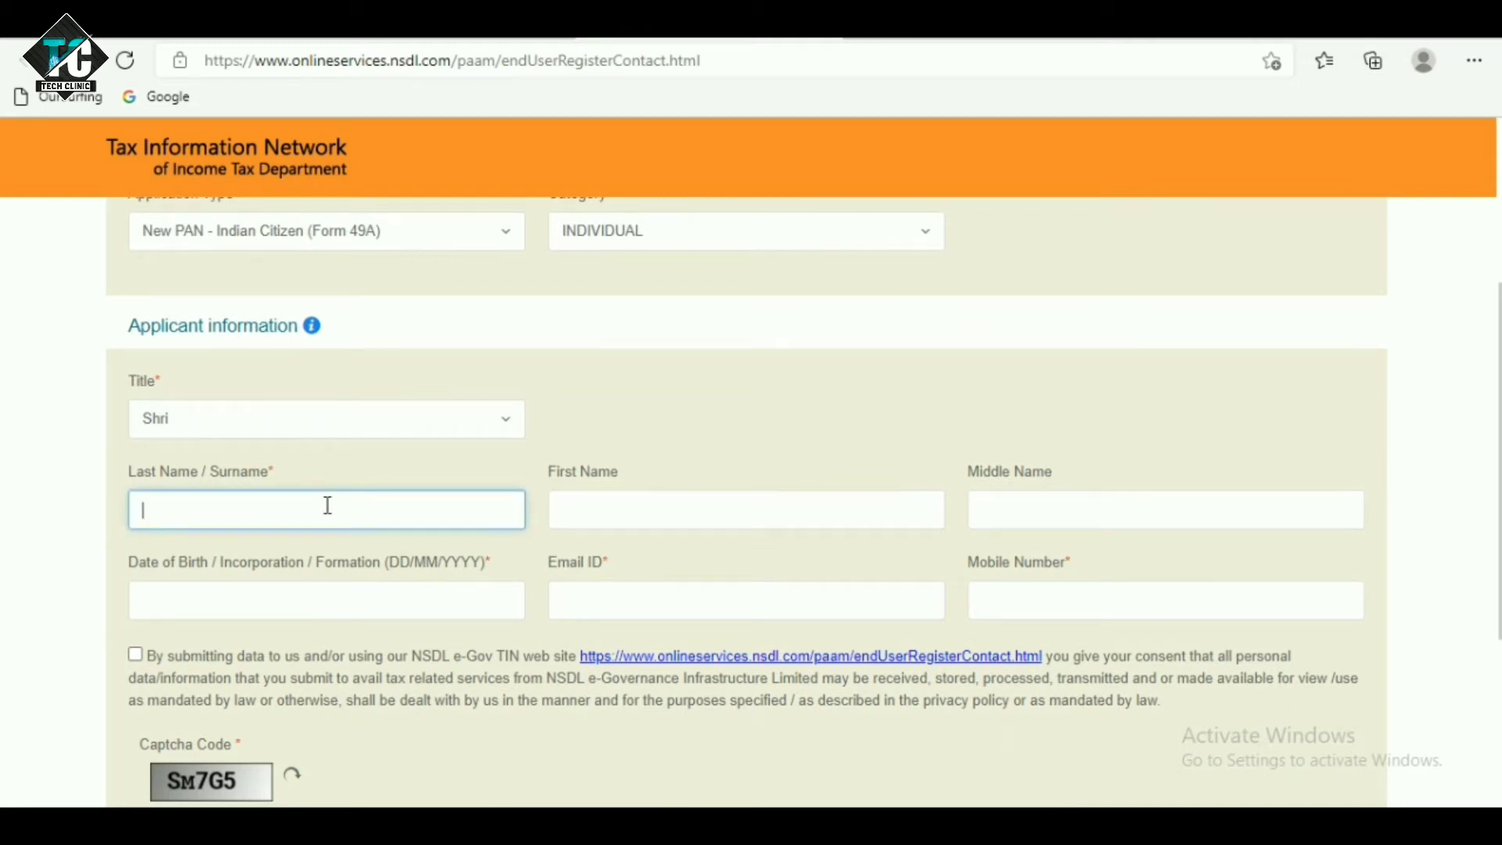
click(615, 512)
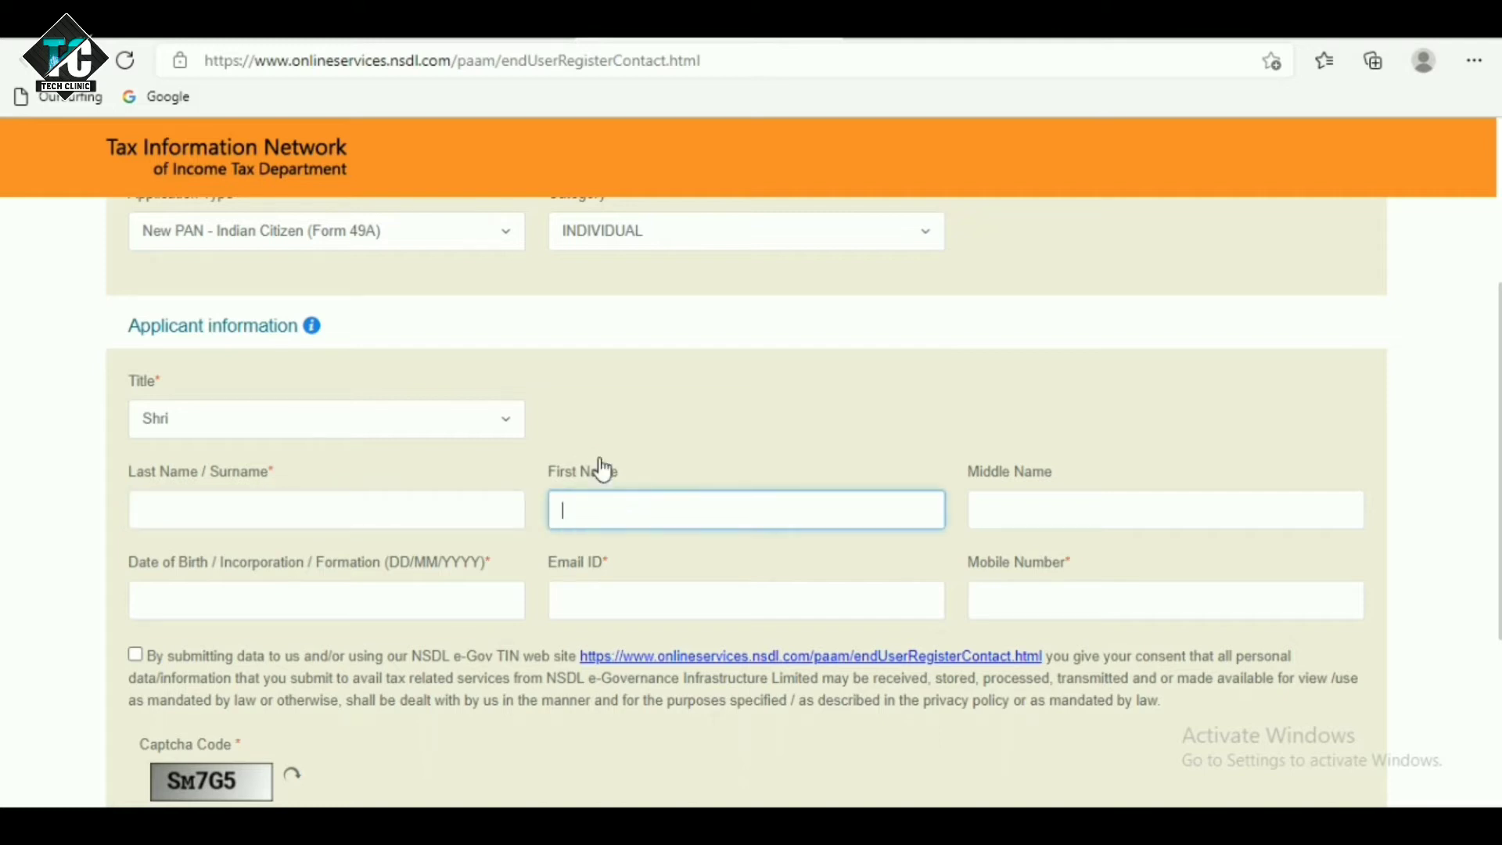
click(1045, 505)
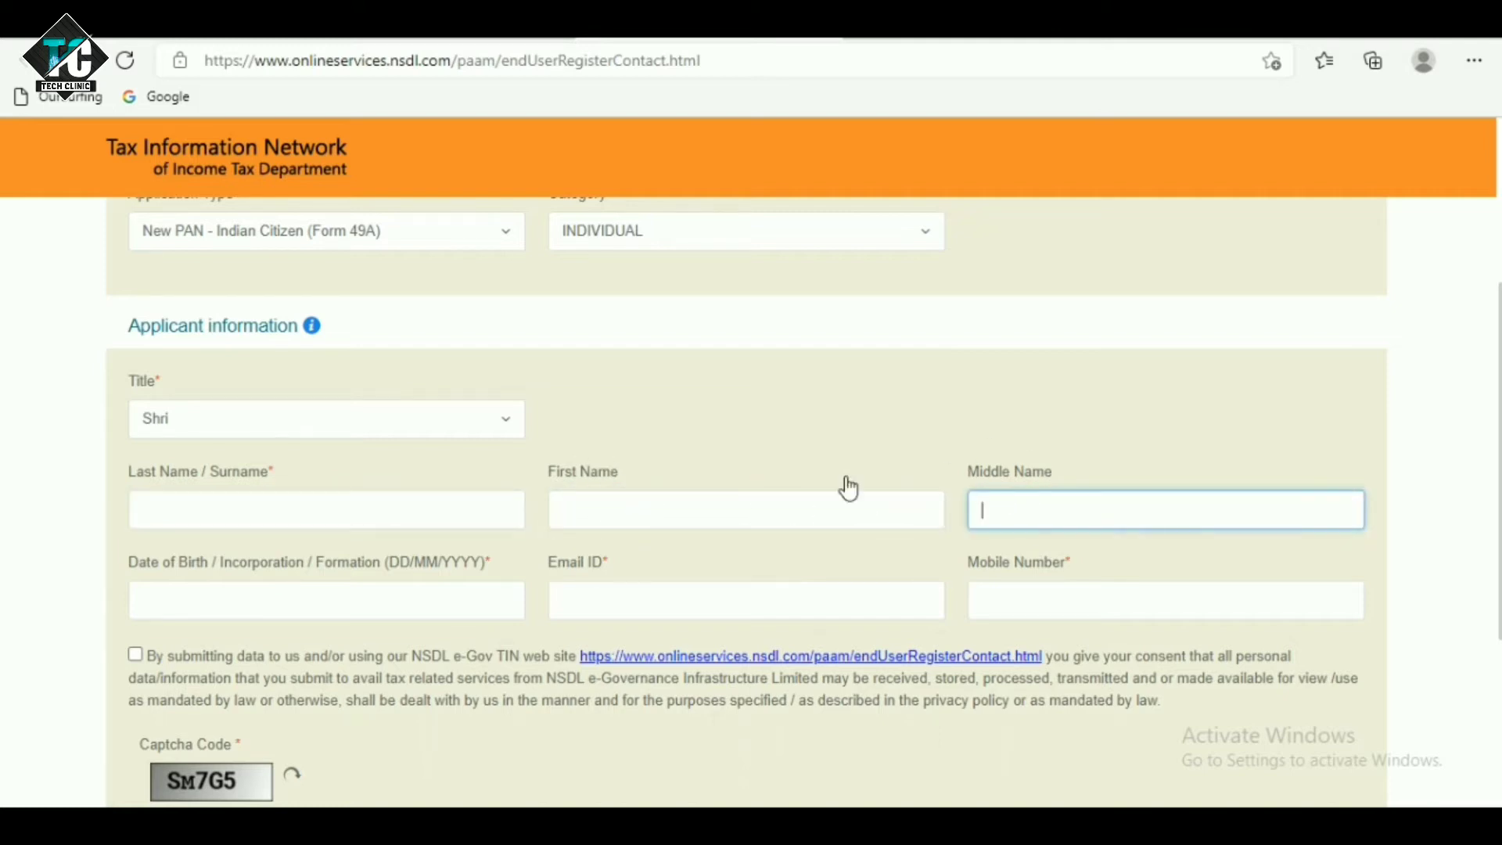
scroll(845, 485, down, 1)
click(280, 490)
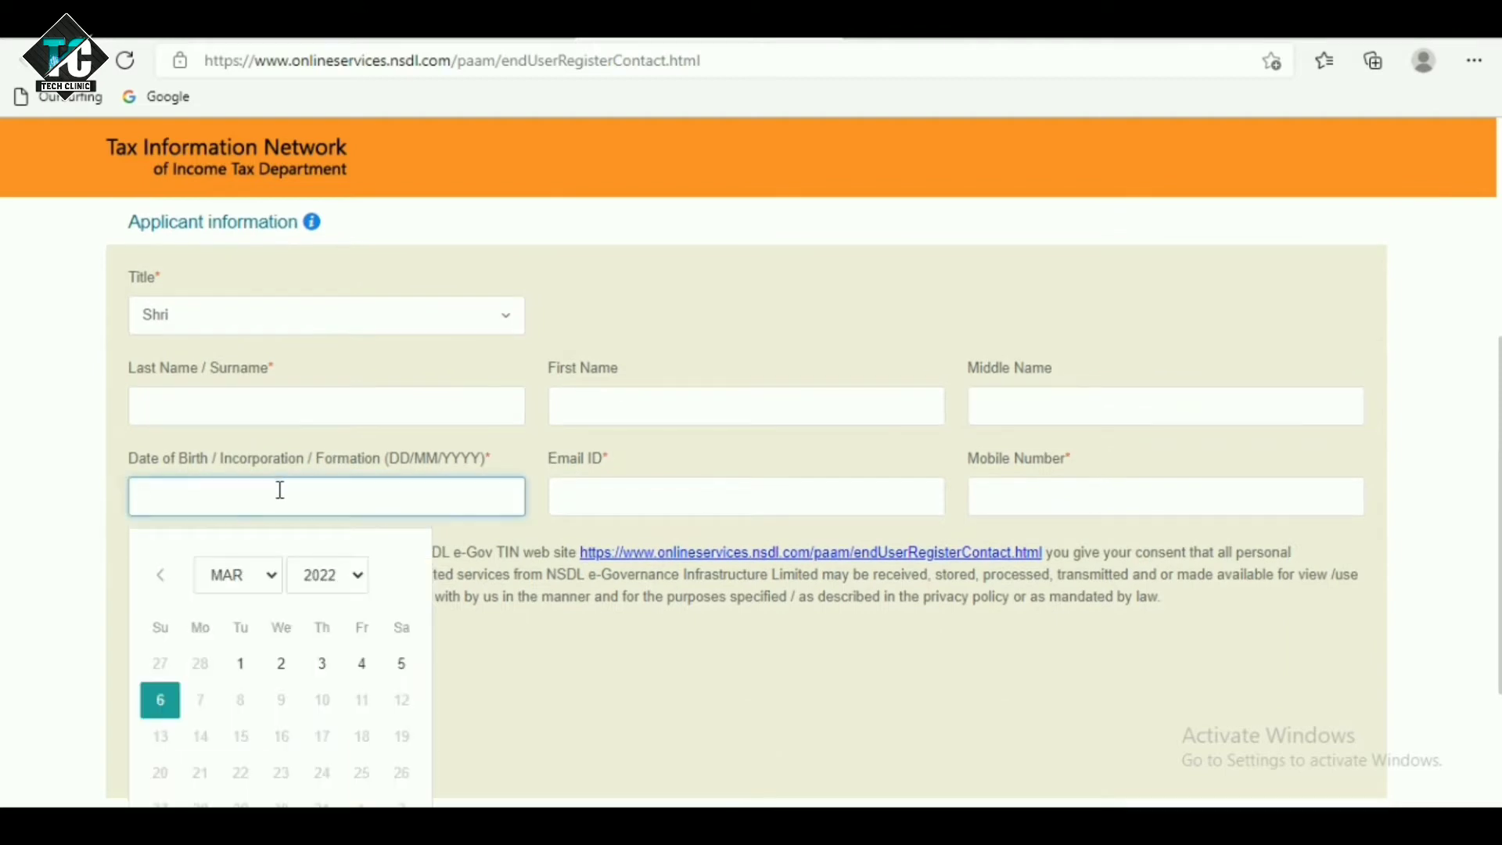
scroll(281, 490, down, 1)
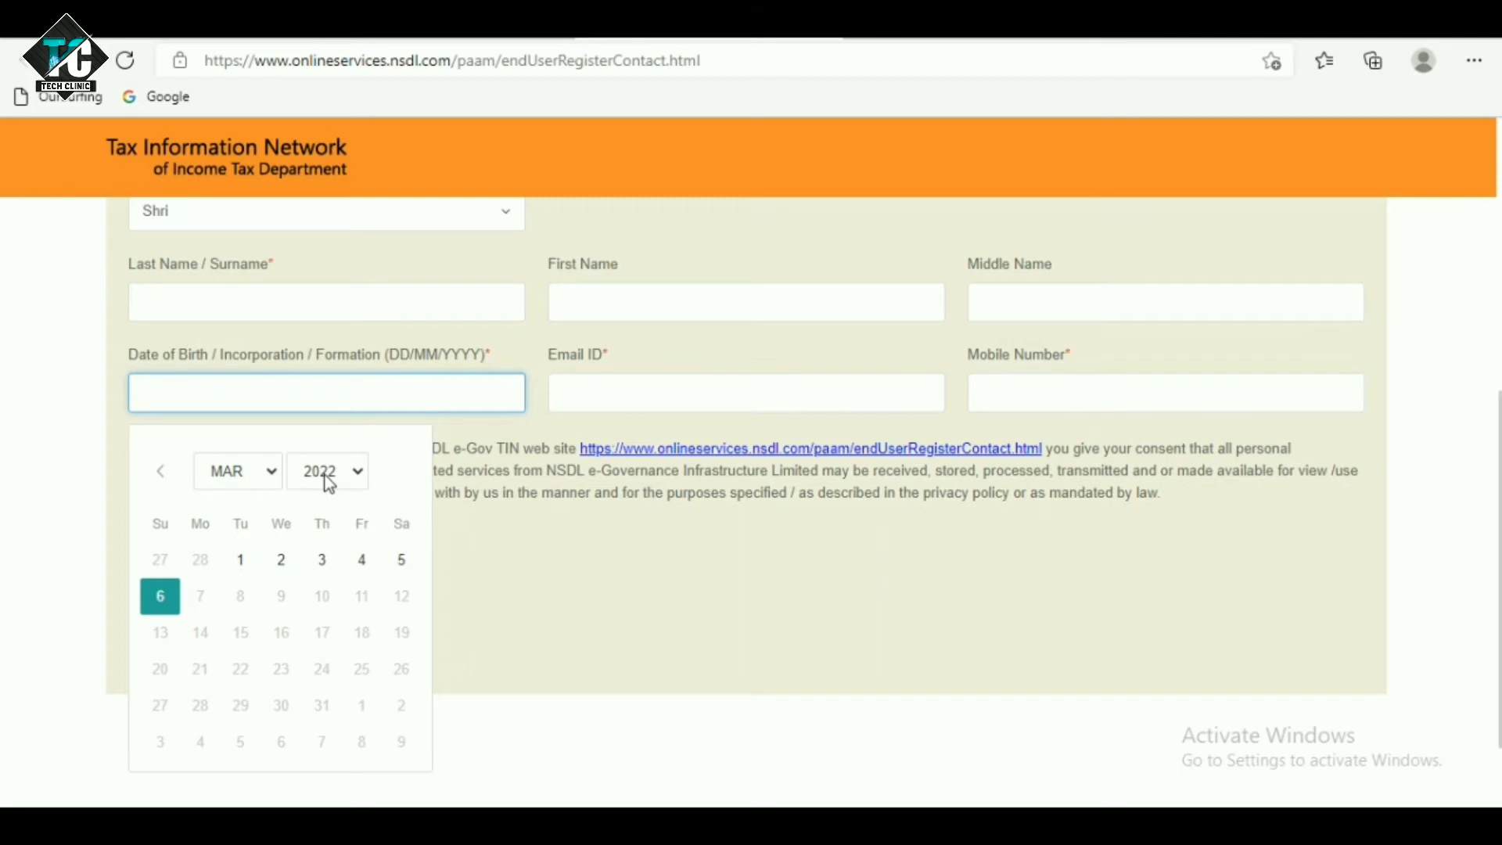
click(630, 393)
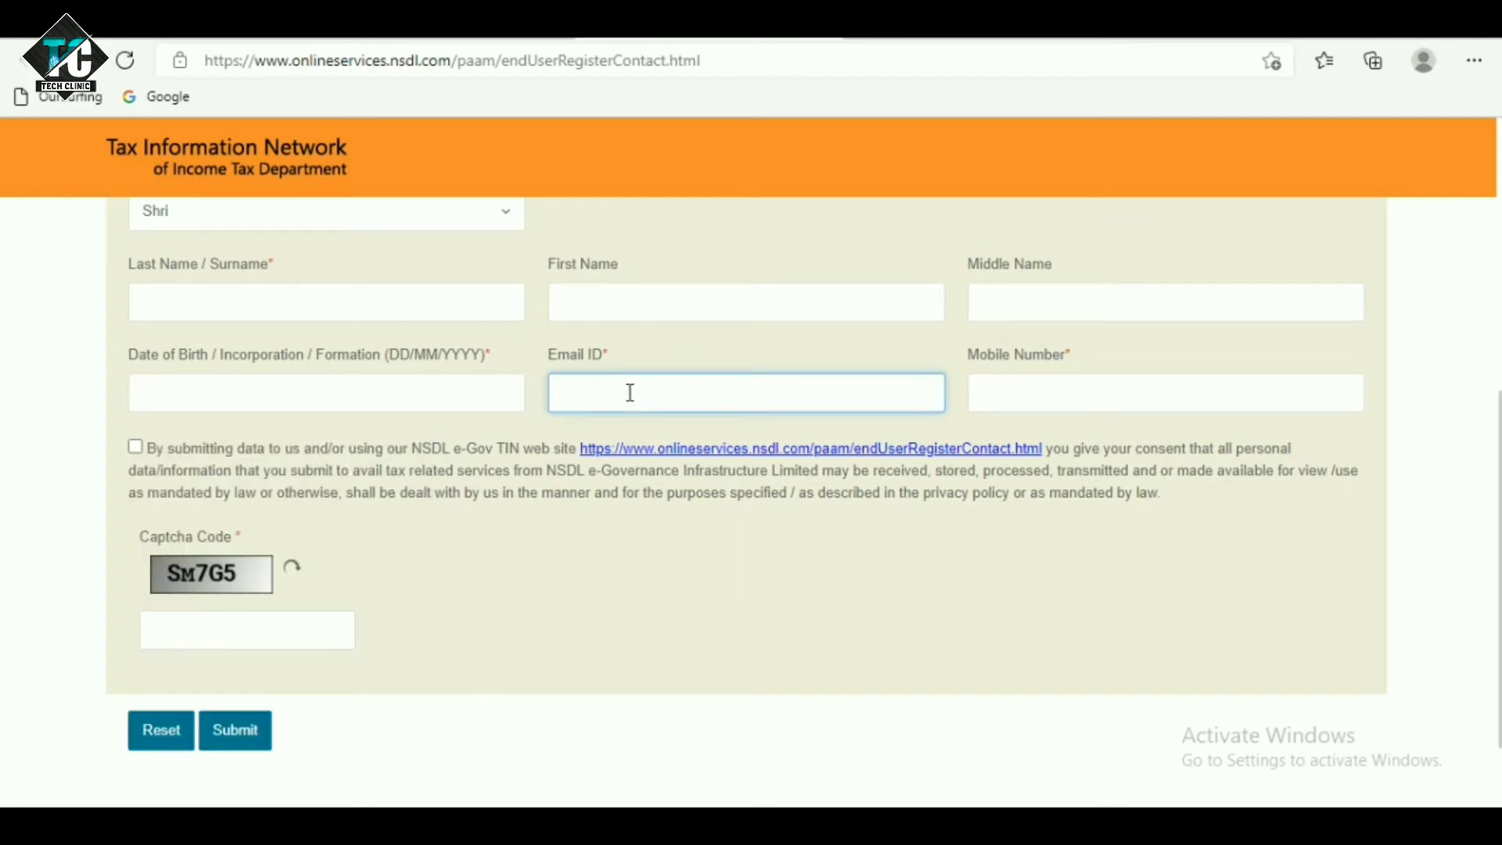
click(1078, 388)
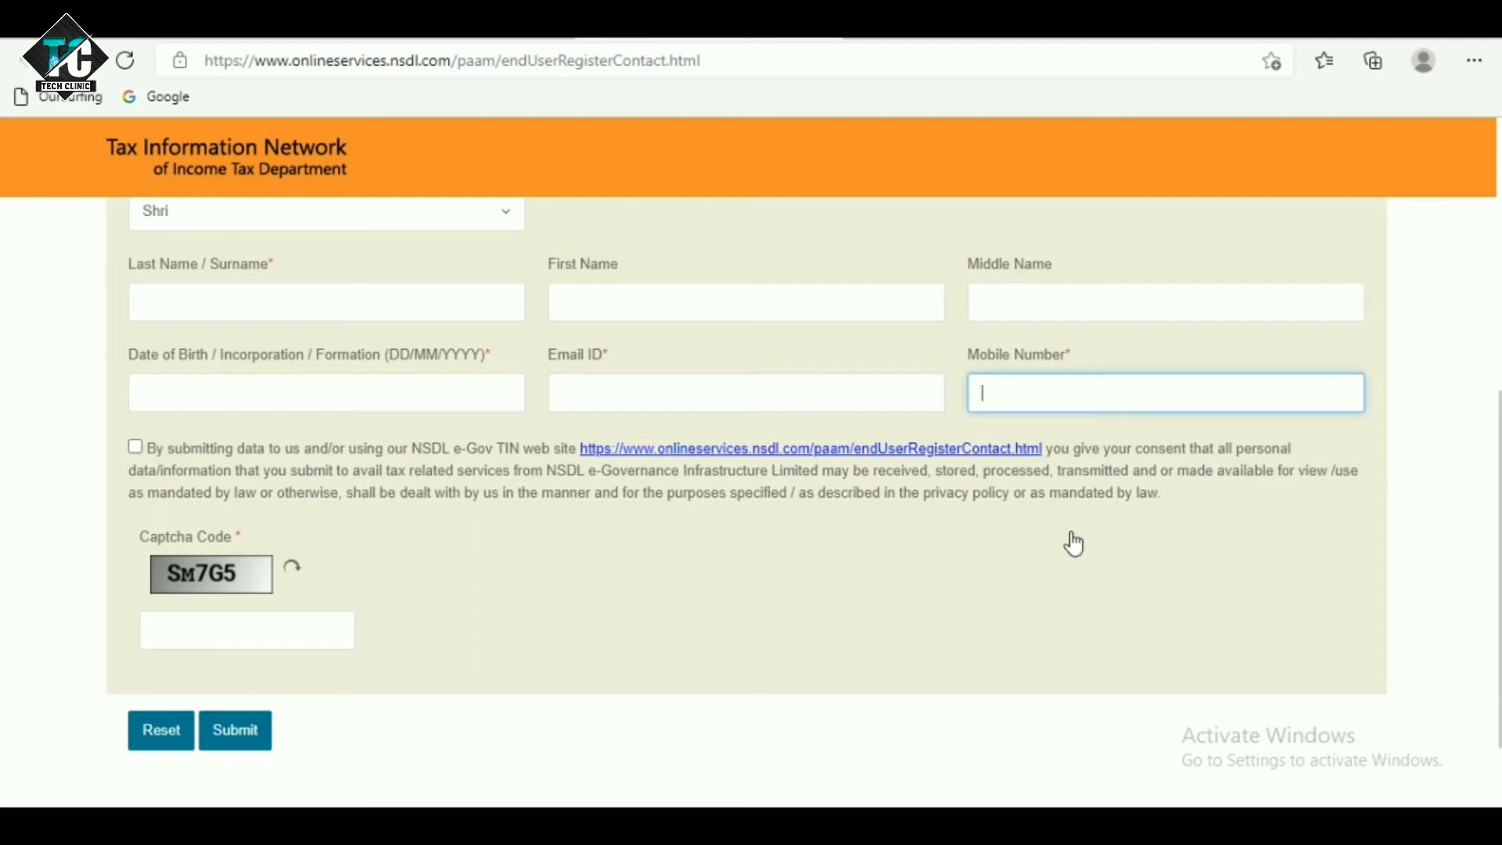
- Accept the data-submission consent statement and look over the captcha and submission area of the form
click(134, 448)
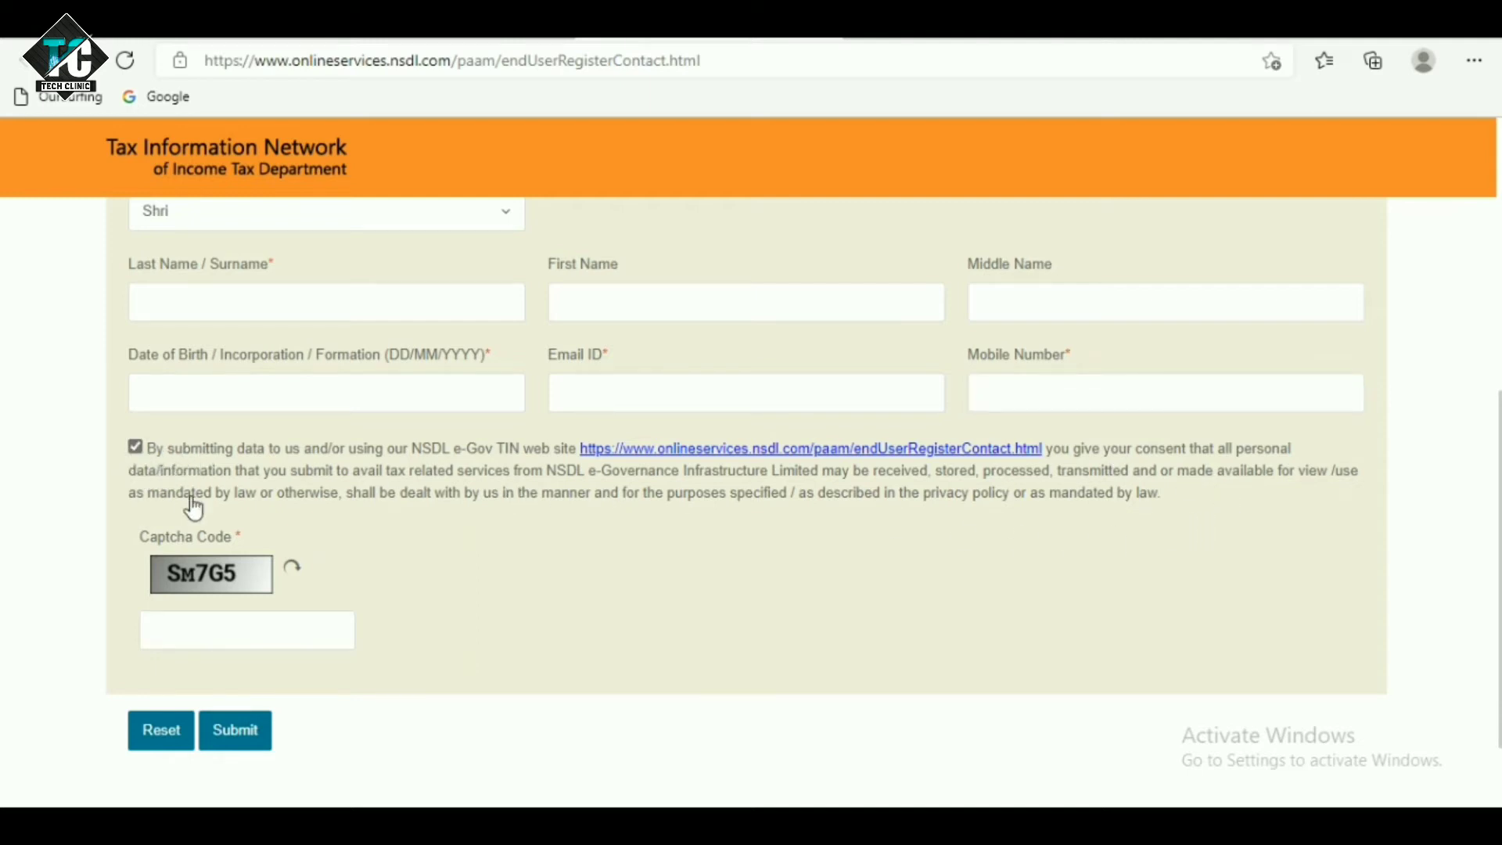
scroll(470, 642, up, 1)
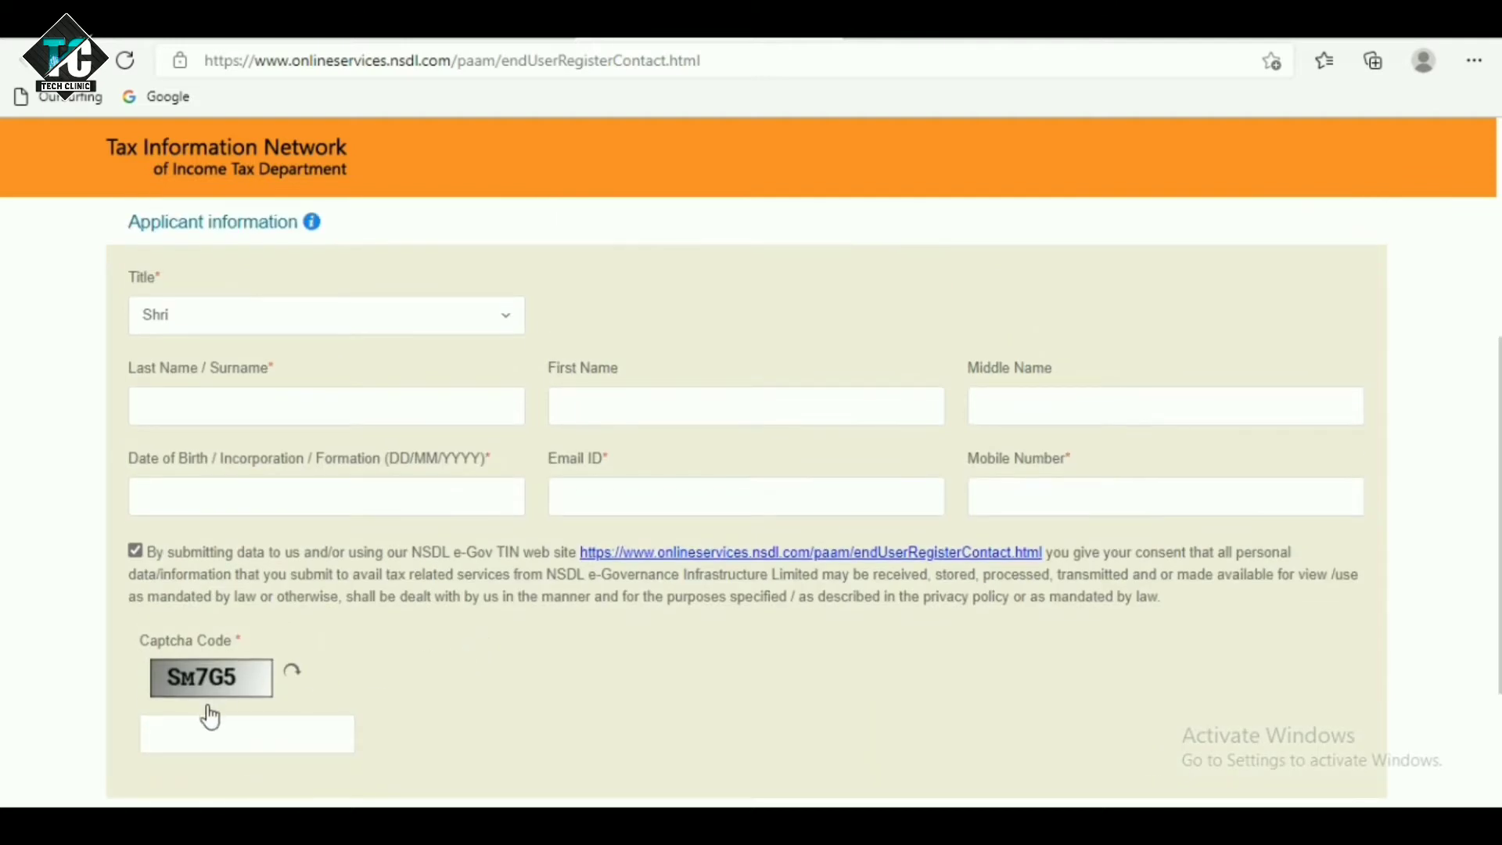
scroll(188, 743, down, 2)
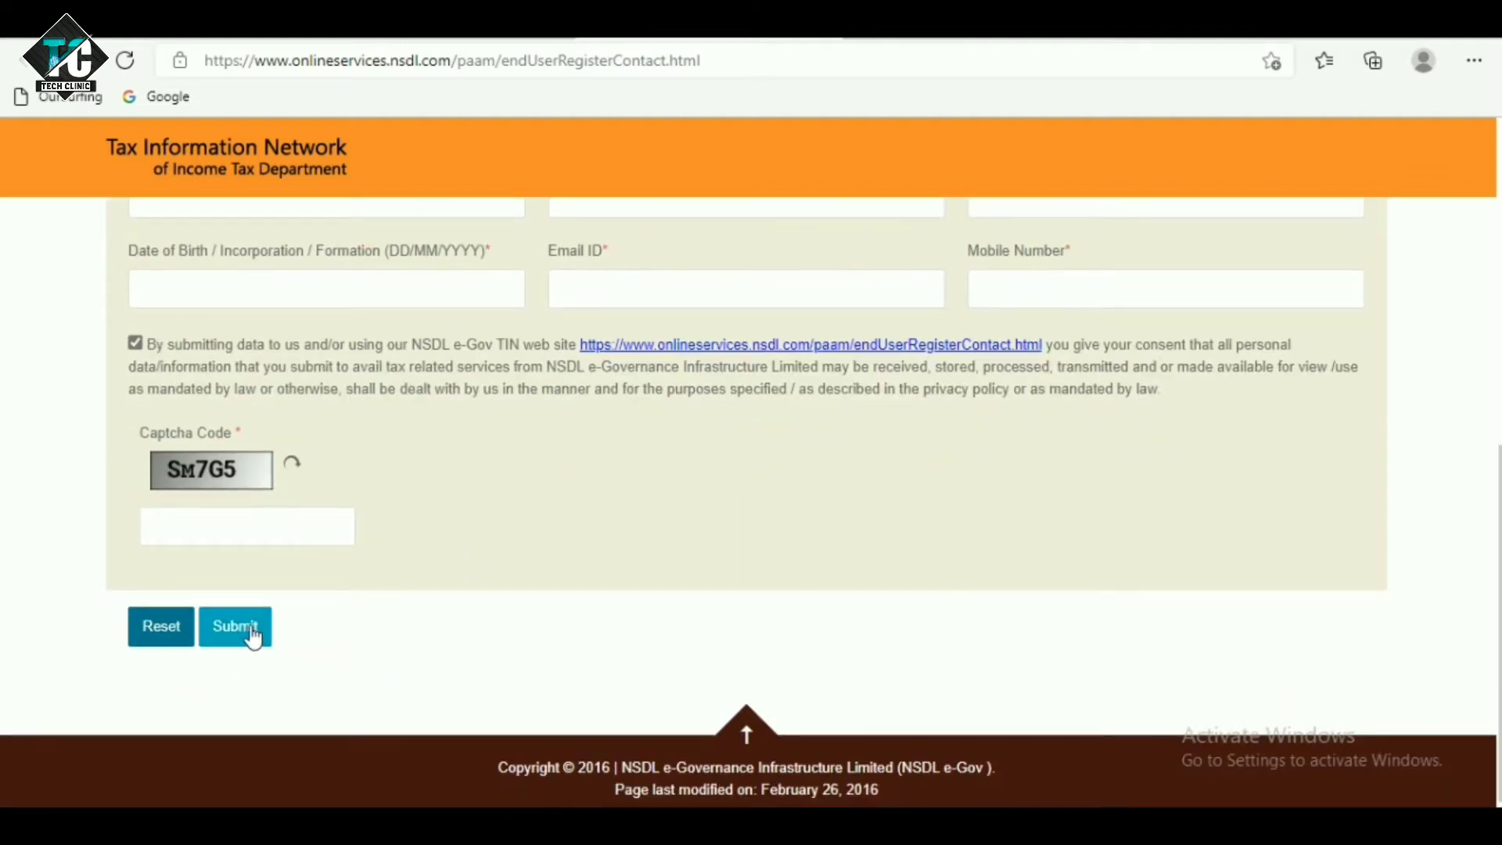
scroll(436, 654, up, 2)
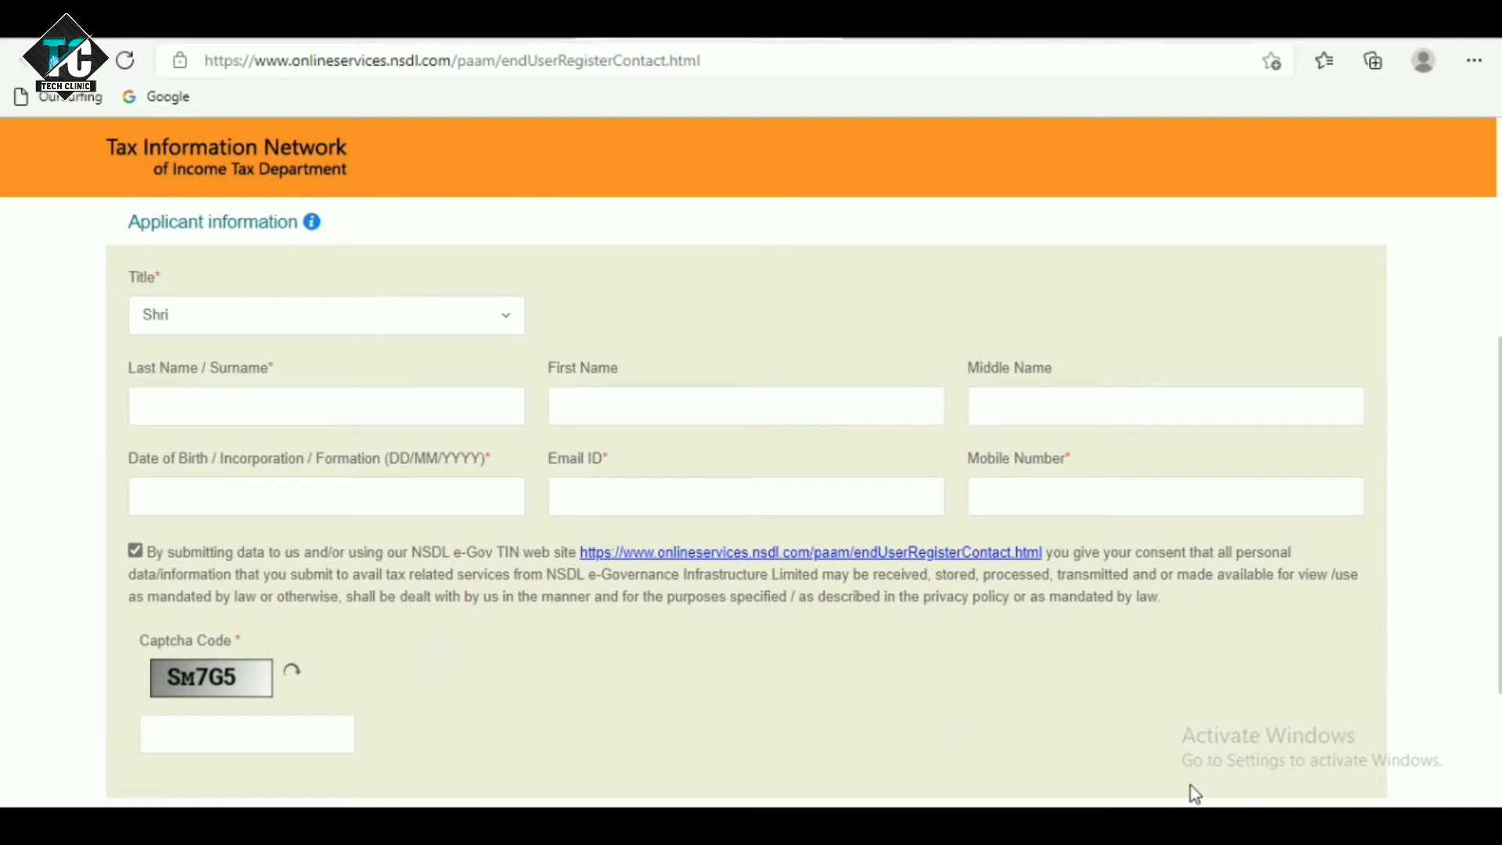
scroll(414, 601, down, 2)
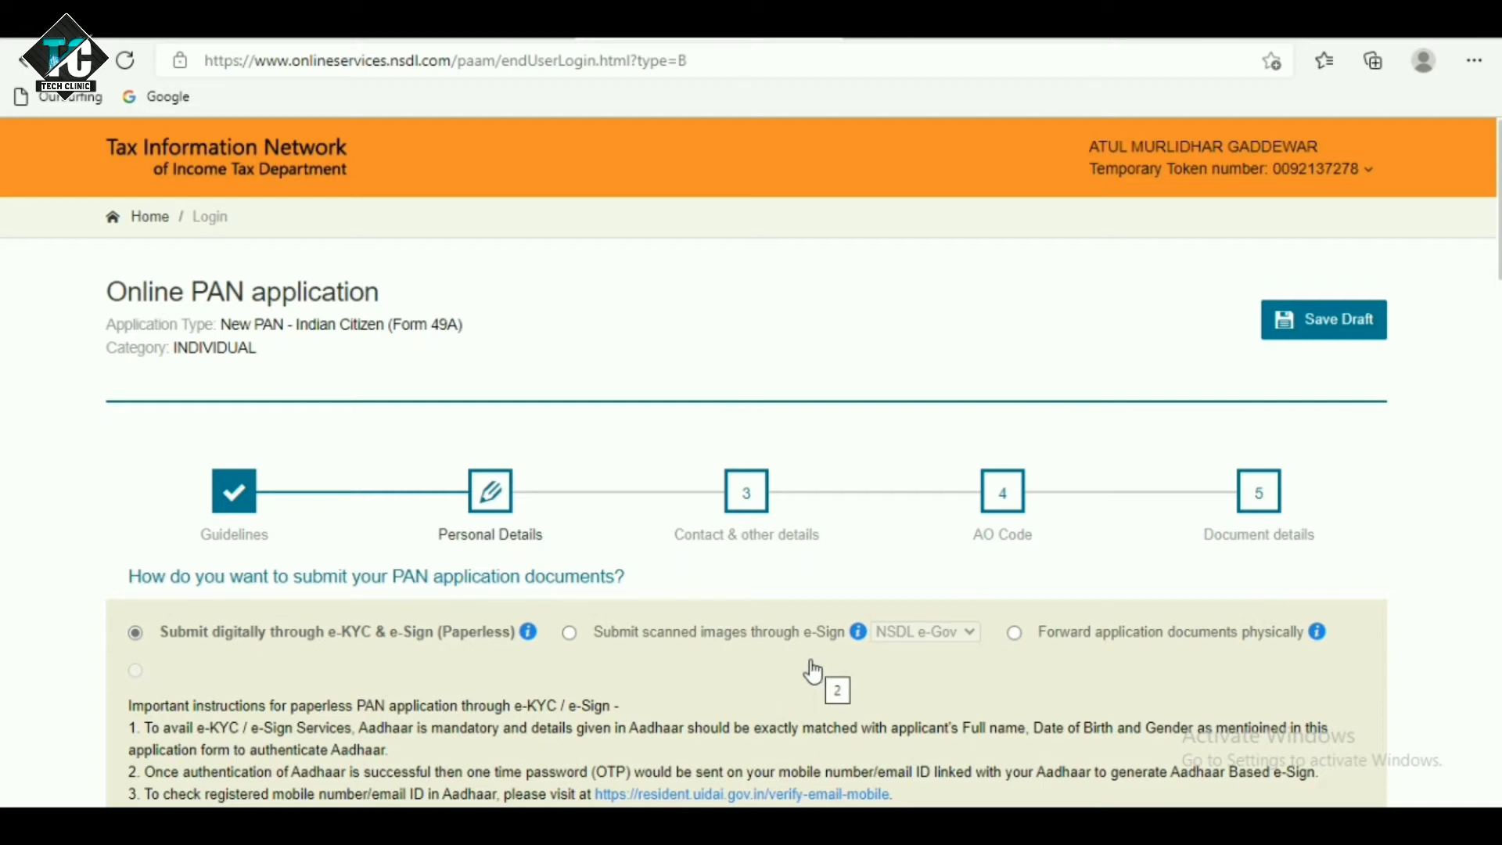
- In the Aadhaar section of the personal details, choose Yes for printing the Aadhaar photograph on the PAN card
scroll(819, 673, down, 1)
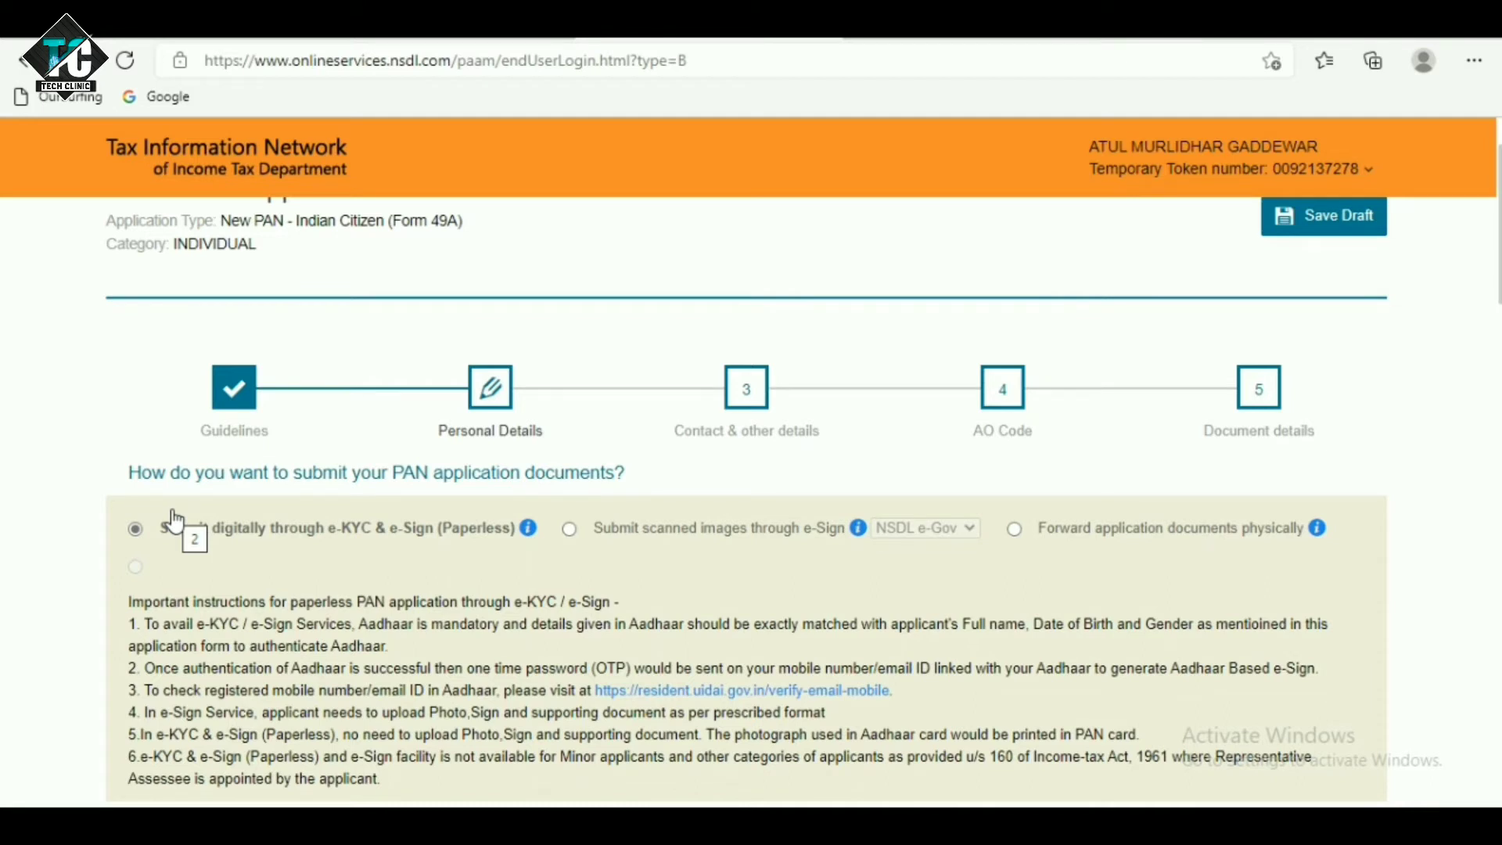
scroll(647, 654, down, 7)
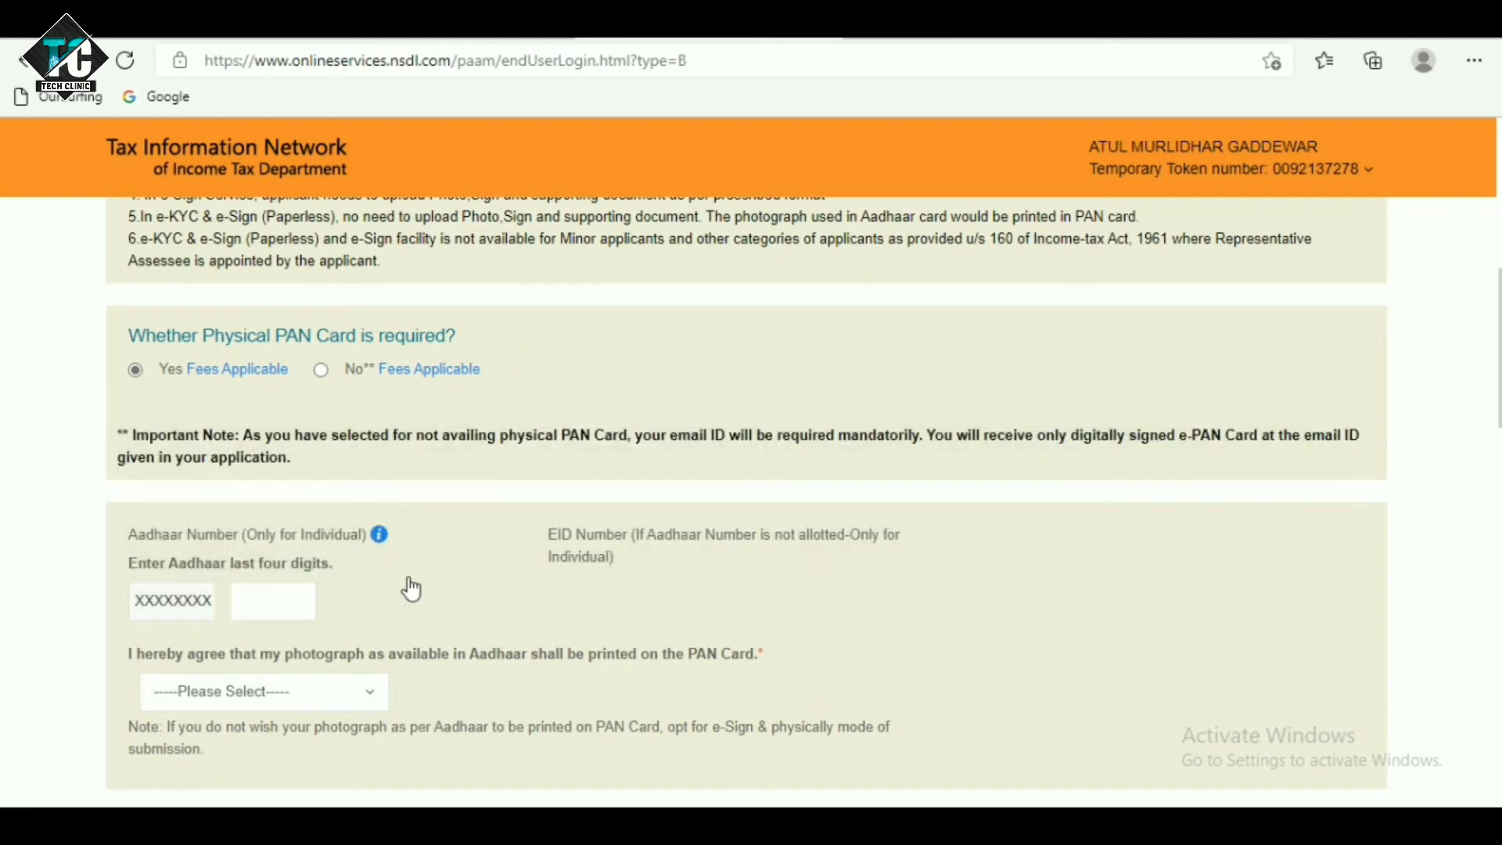
scroll(410, 583, down, 1)
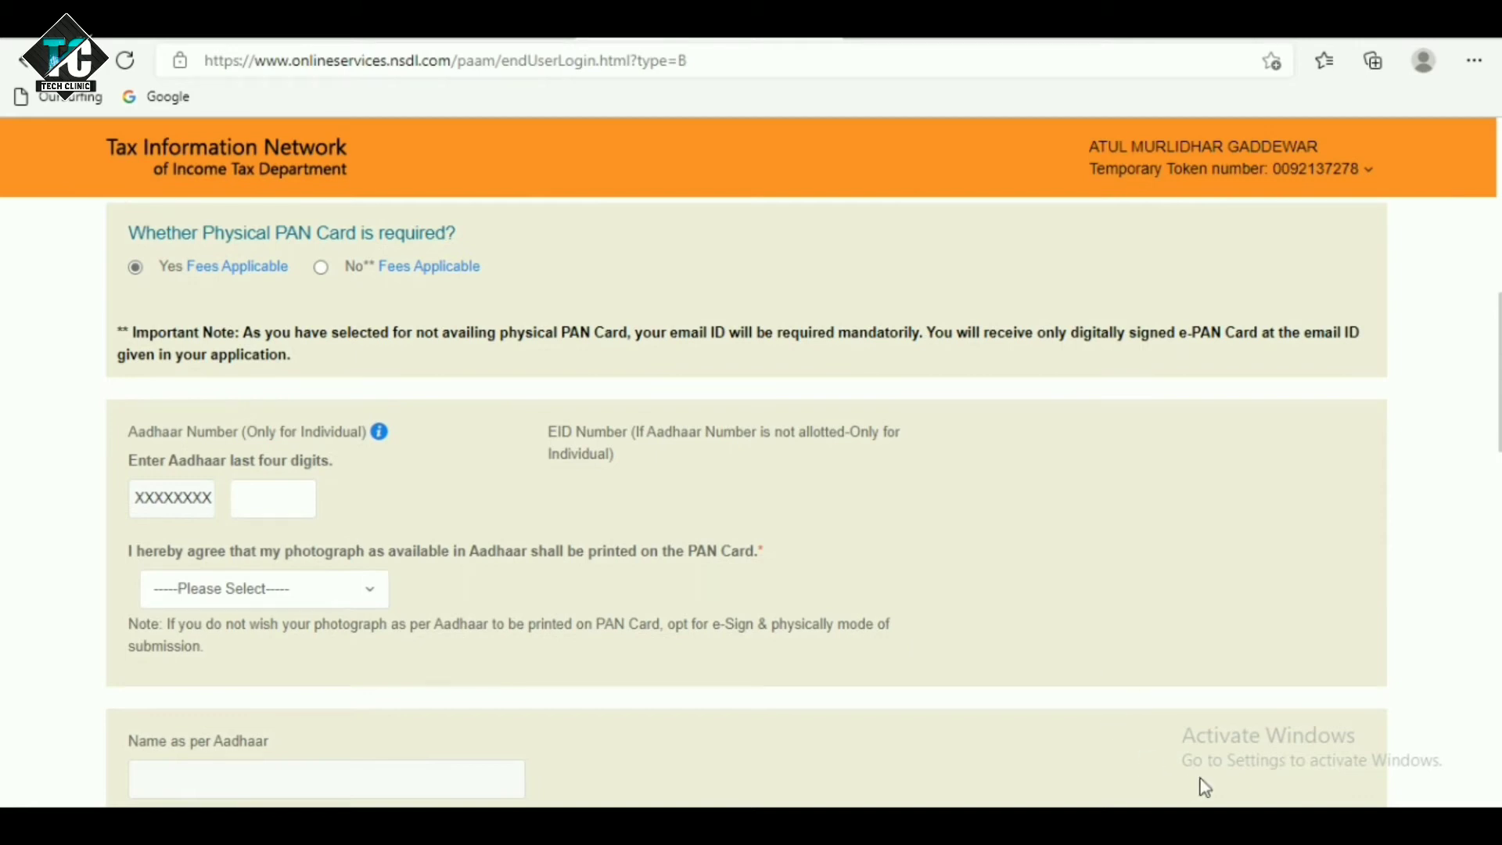
scroll(1190, 778, down, 1)
click(246, 388)
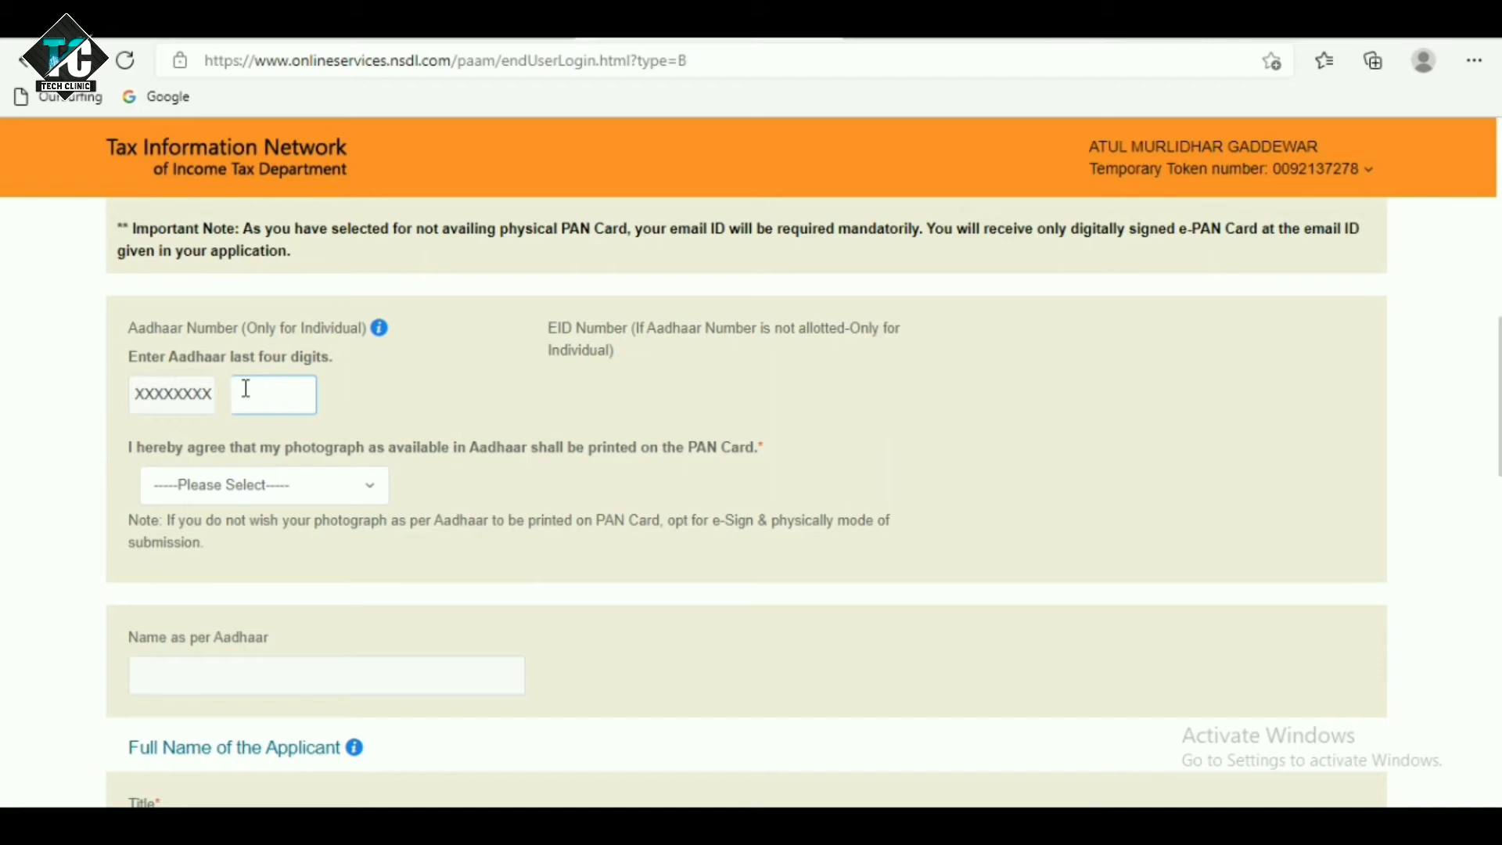
click(226, 489)
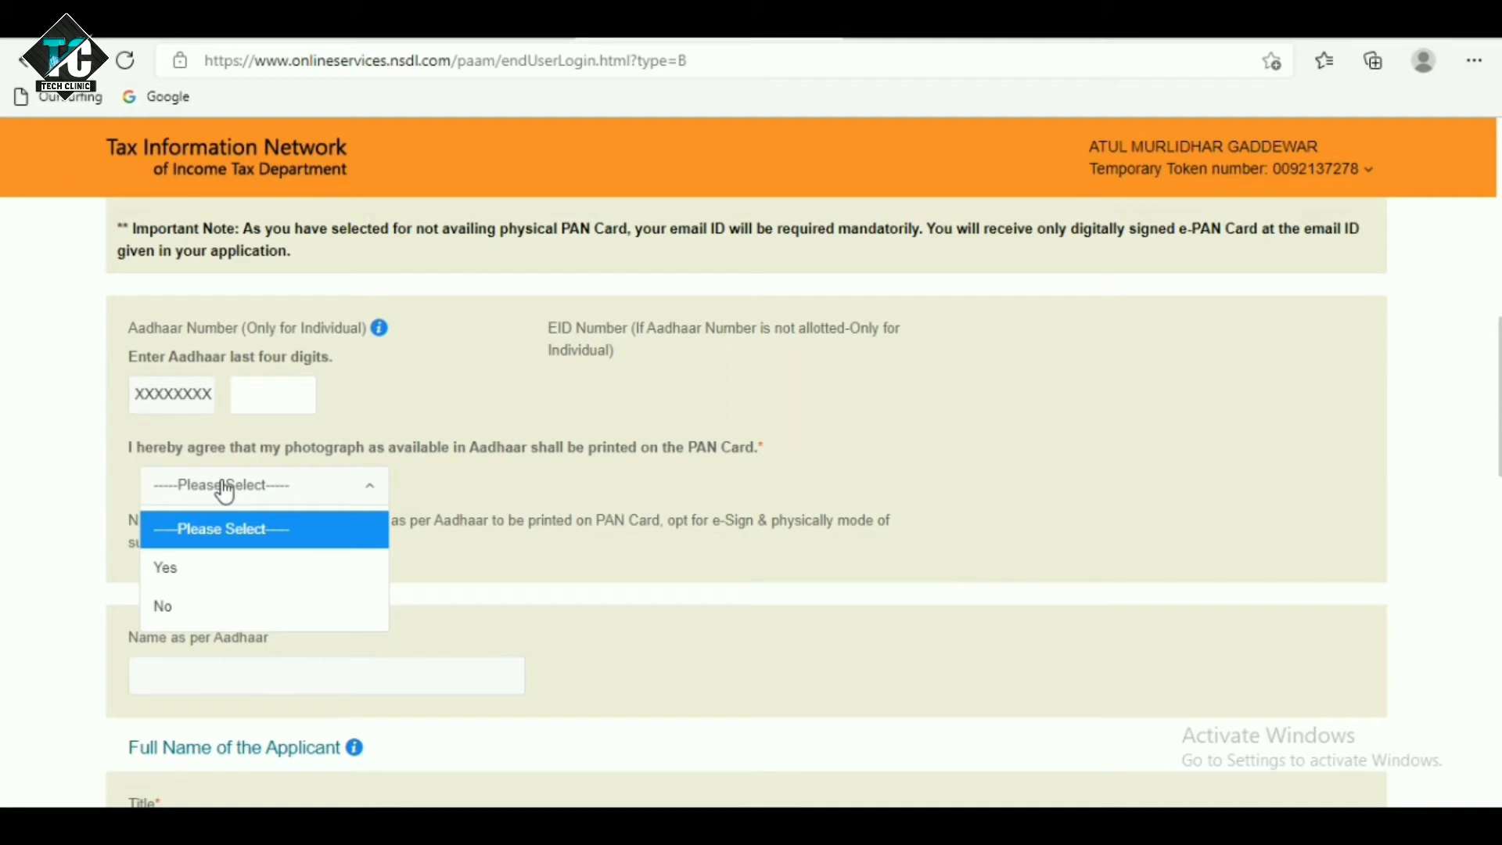
click(206, 568)
- Set the applicant's gender to Male in the full name section
scroll(364, 501, down, 3)
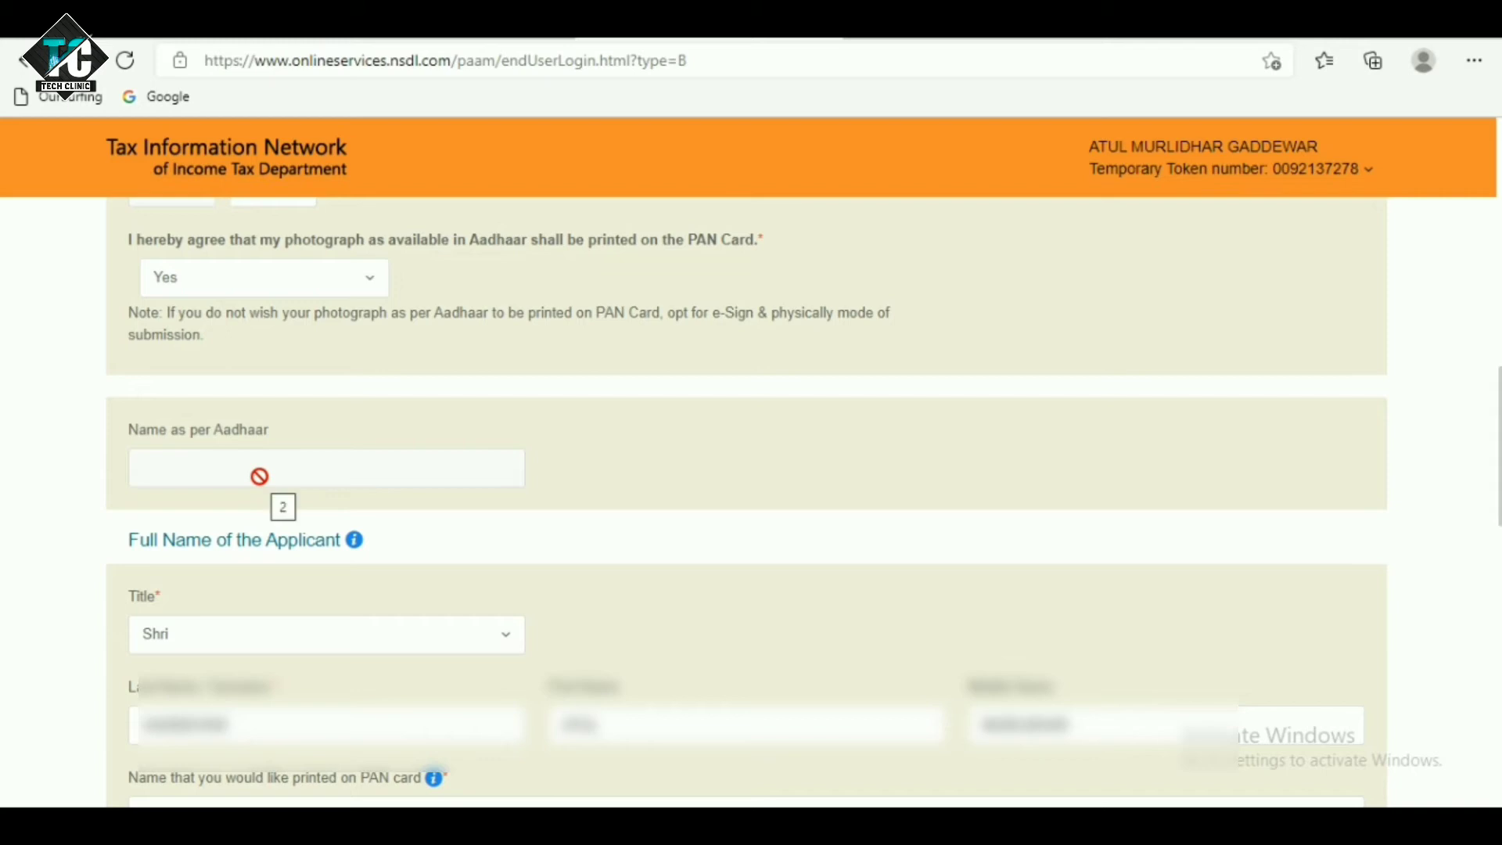
scroll(351, 482, down, 1)
scroll(351, 481, down, 1)
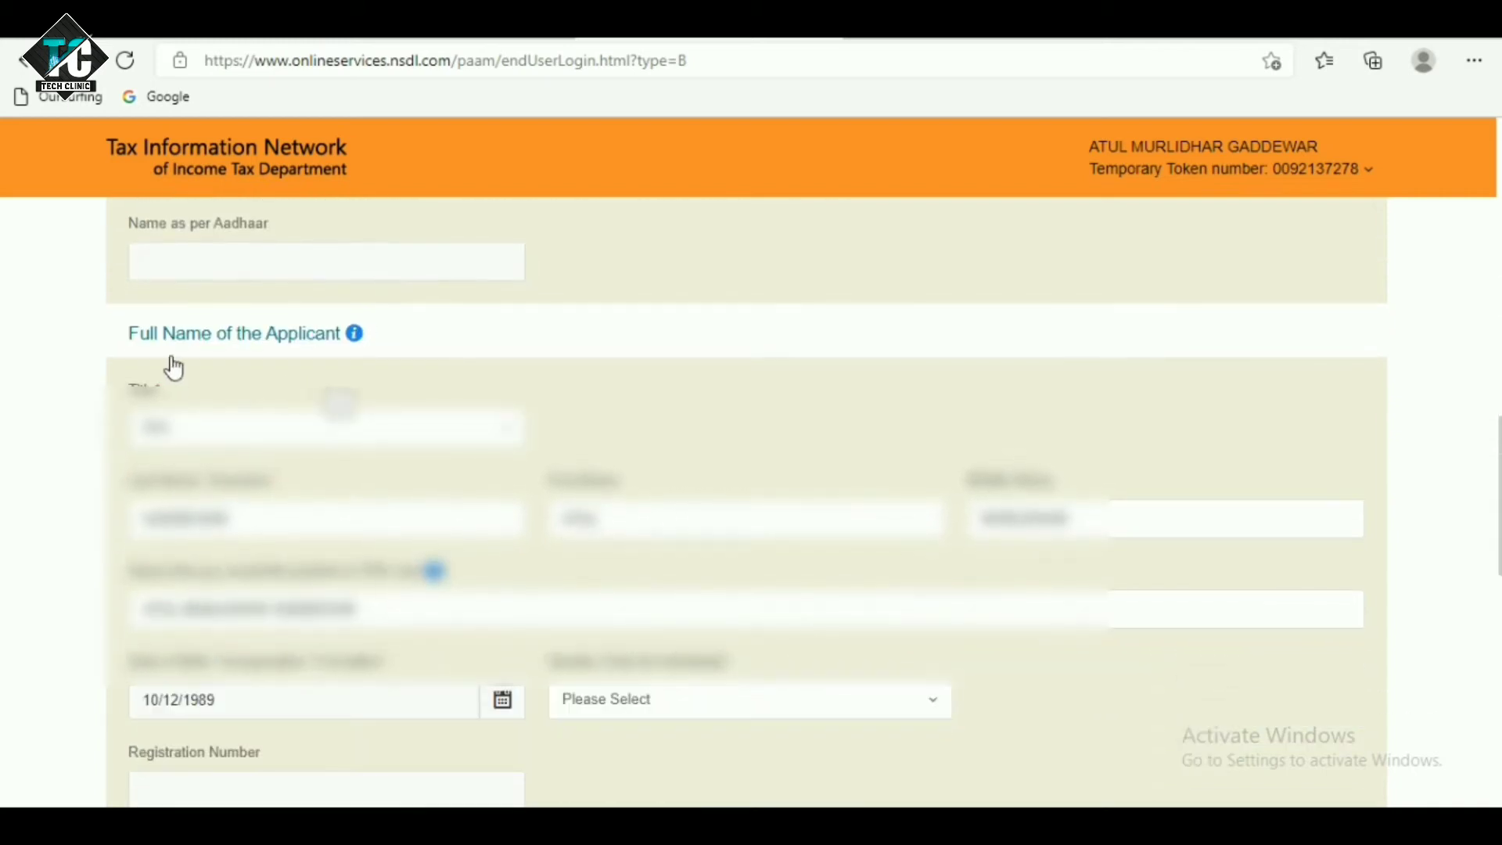
scroll(328, 470, down, 1)
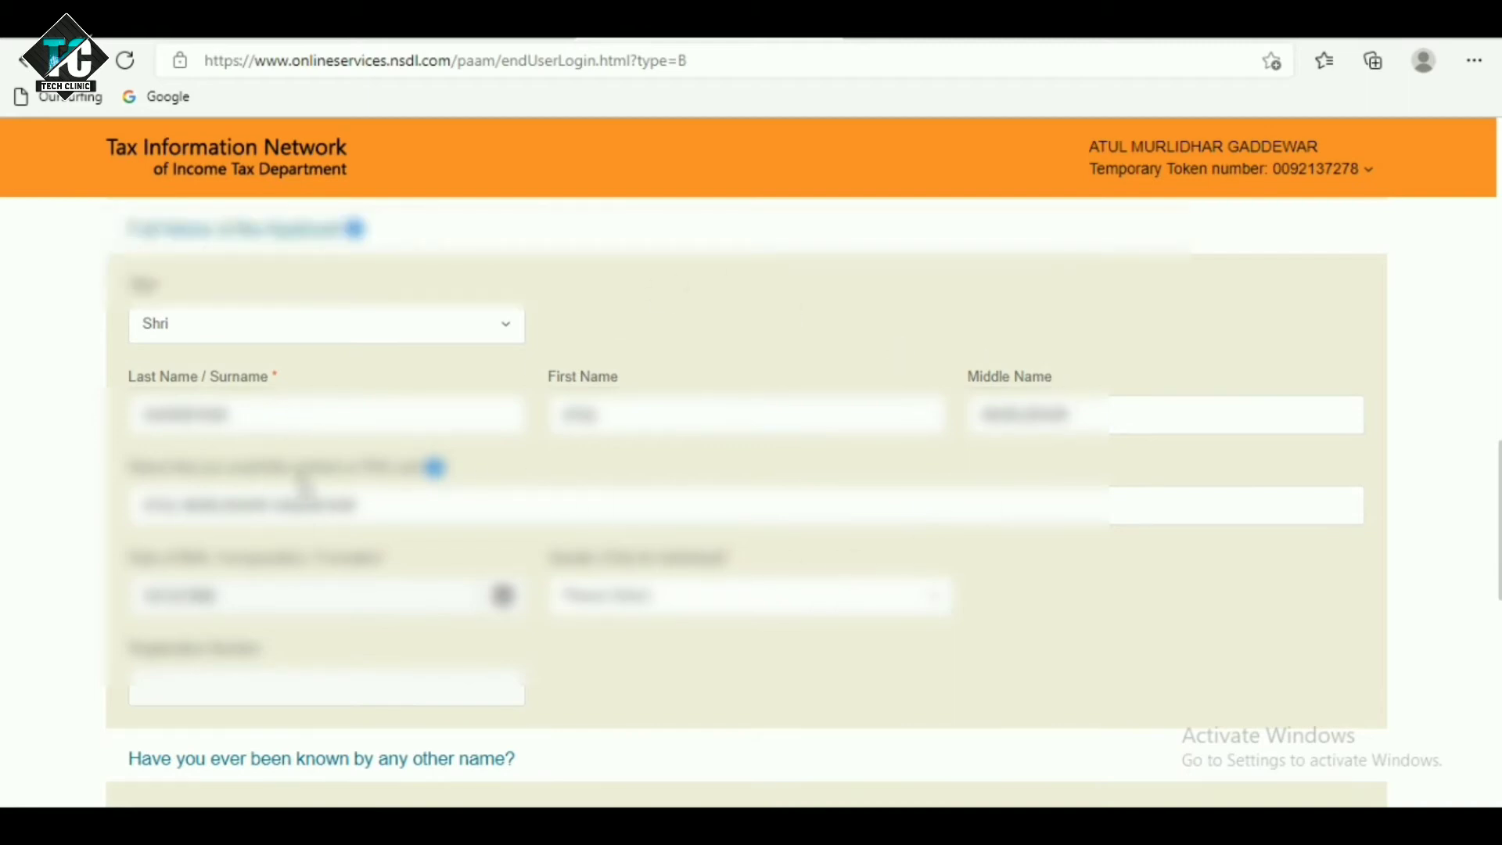
scroll(332, 610, down, 2)
click(708, 392)
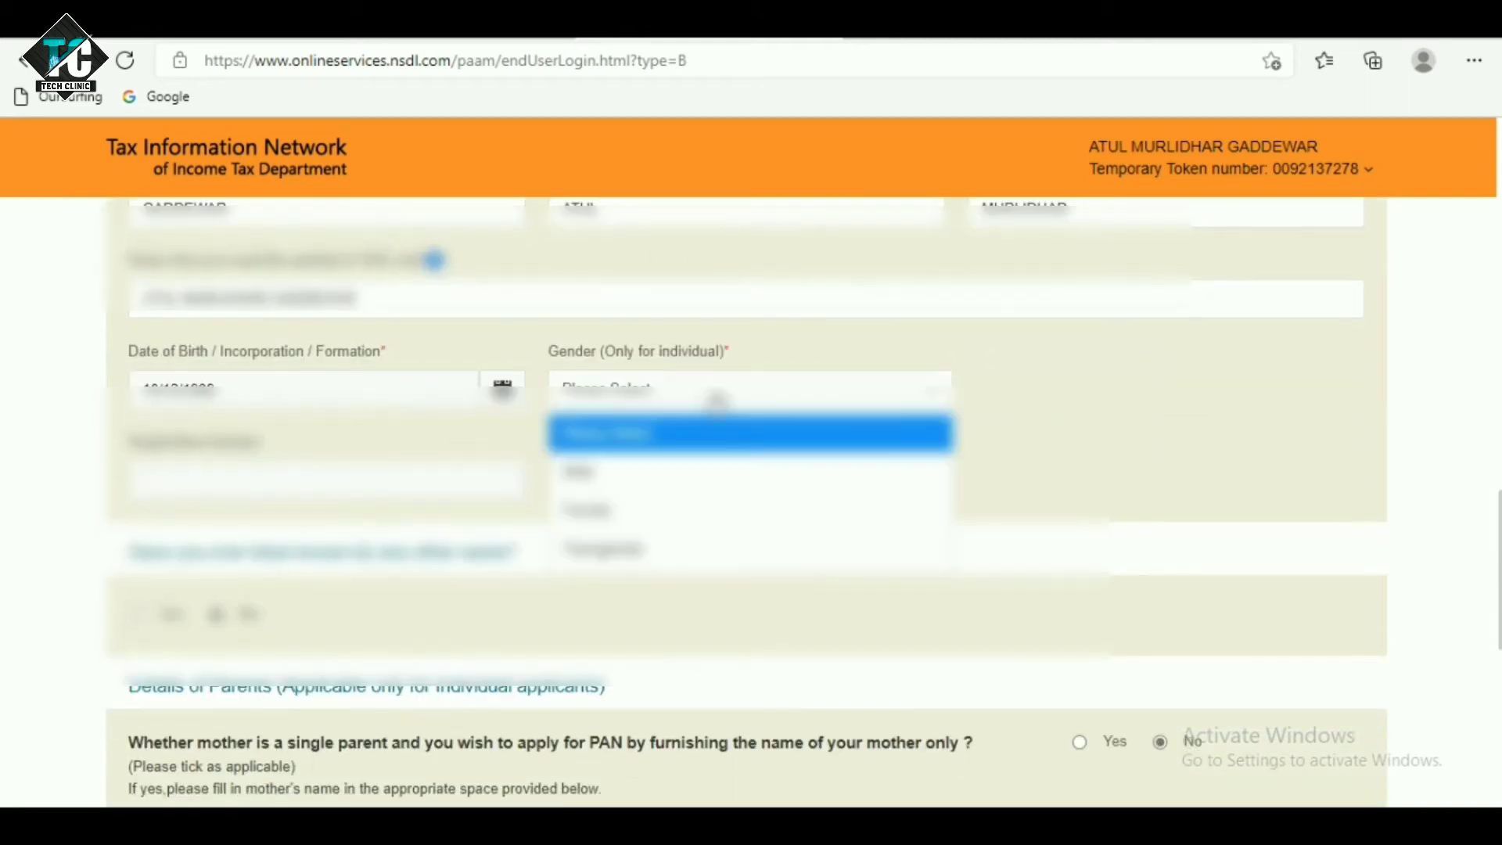
click(639, 473)
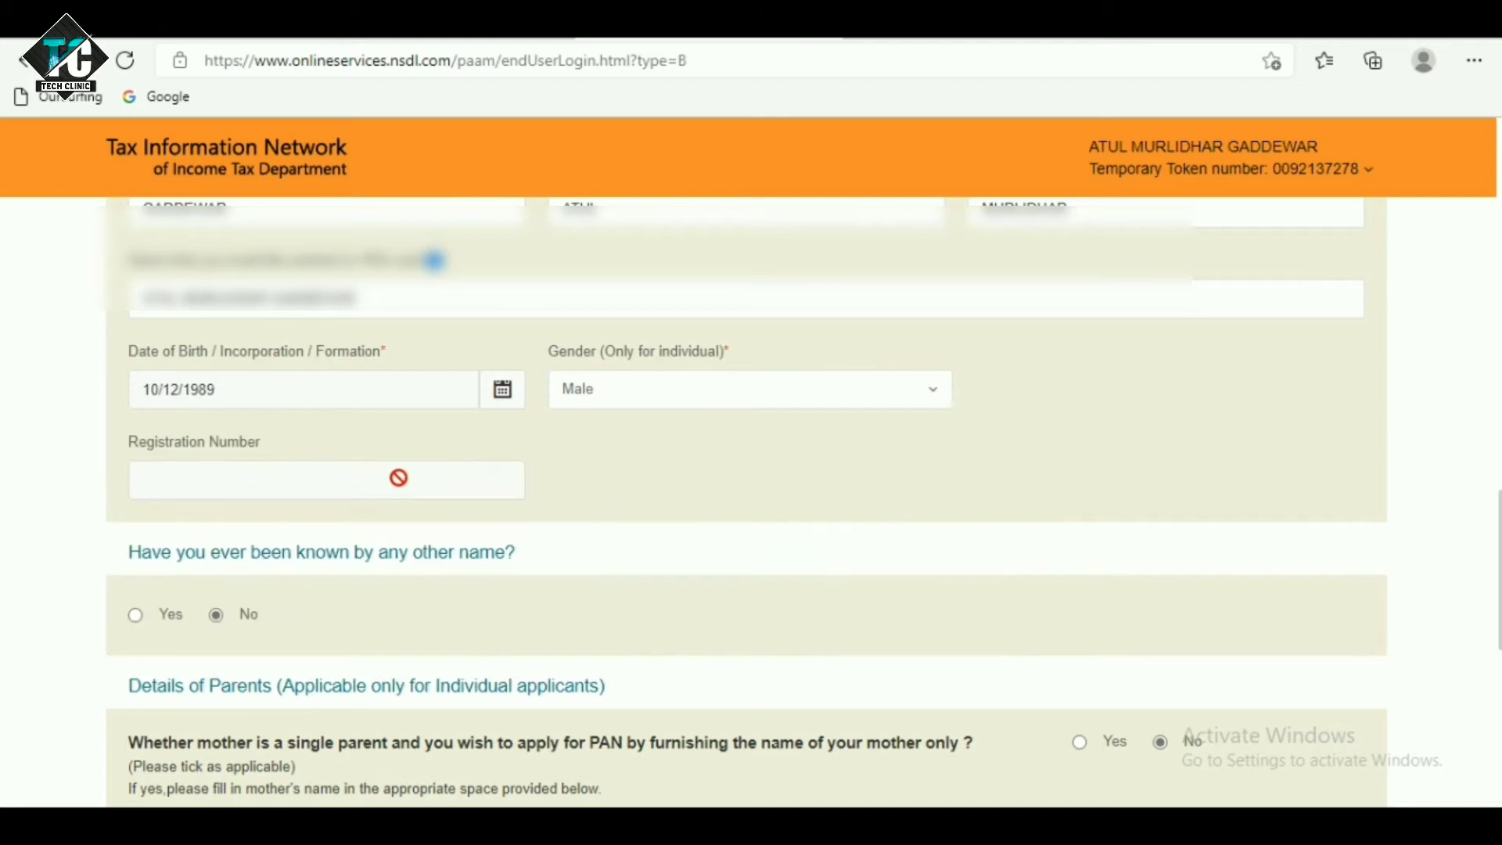
- Examine the question about other names and the parents' details, including which parent's name is printed on the card
scroll(415, 511, down, 1)
scroll(415, 511, down, 1)
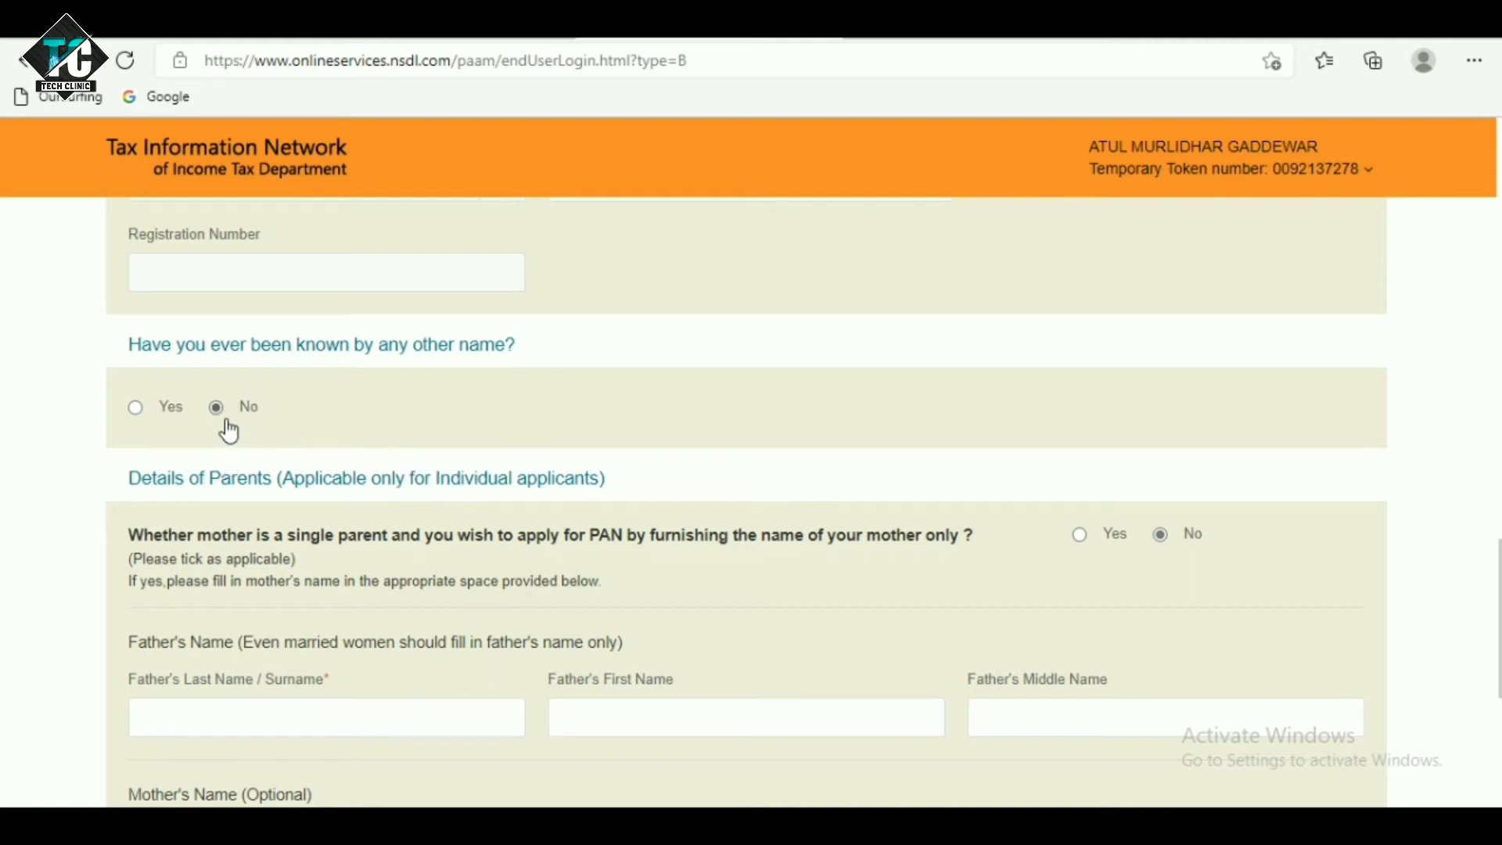
scroll(872, 496, down, 1)
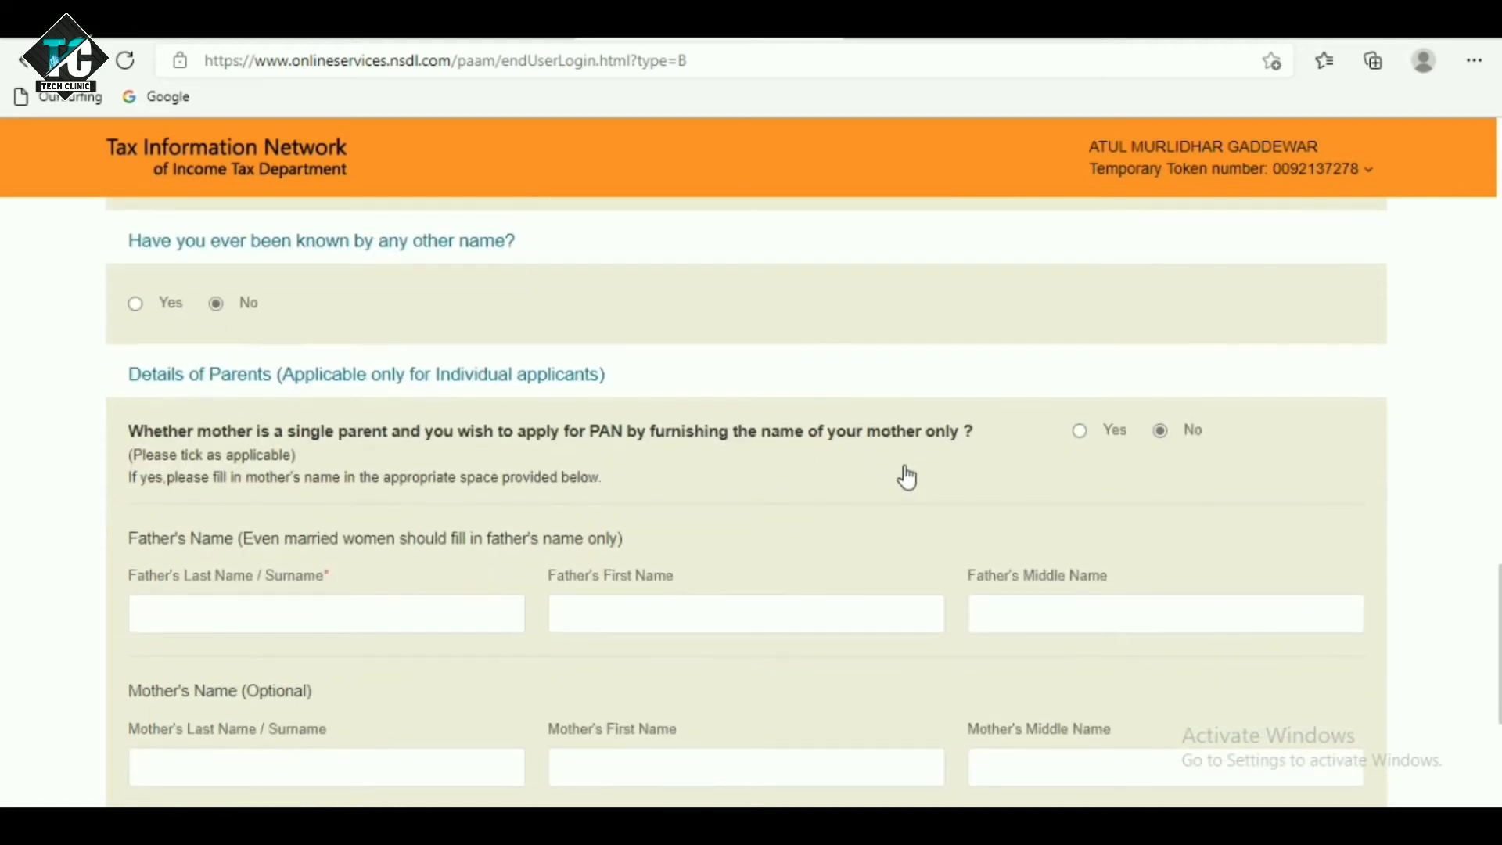
scroll(1155, 467, down, 1)
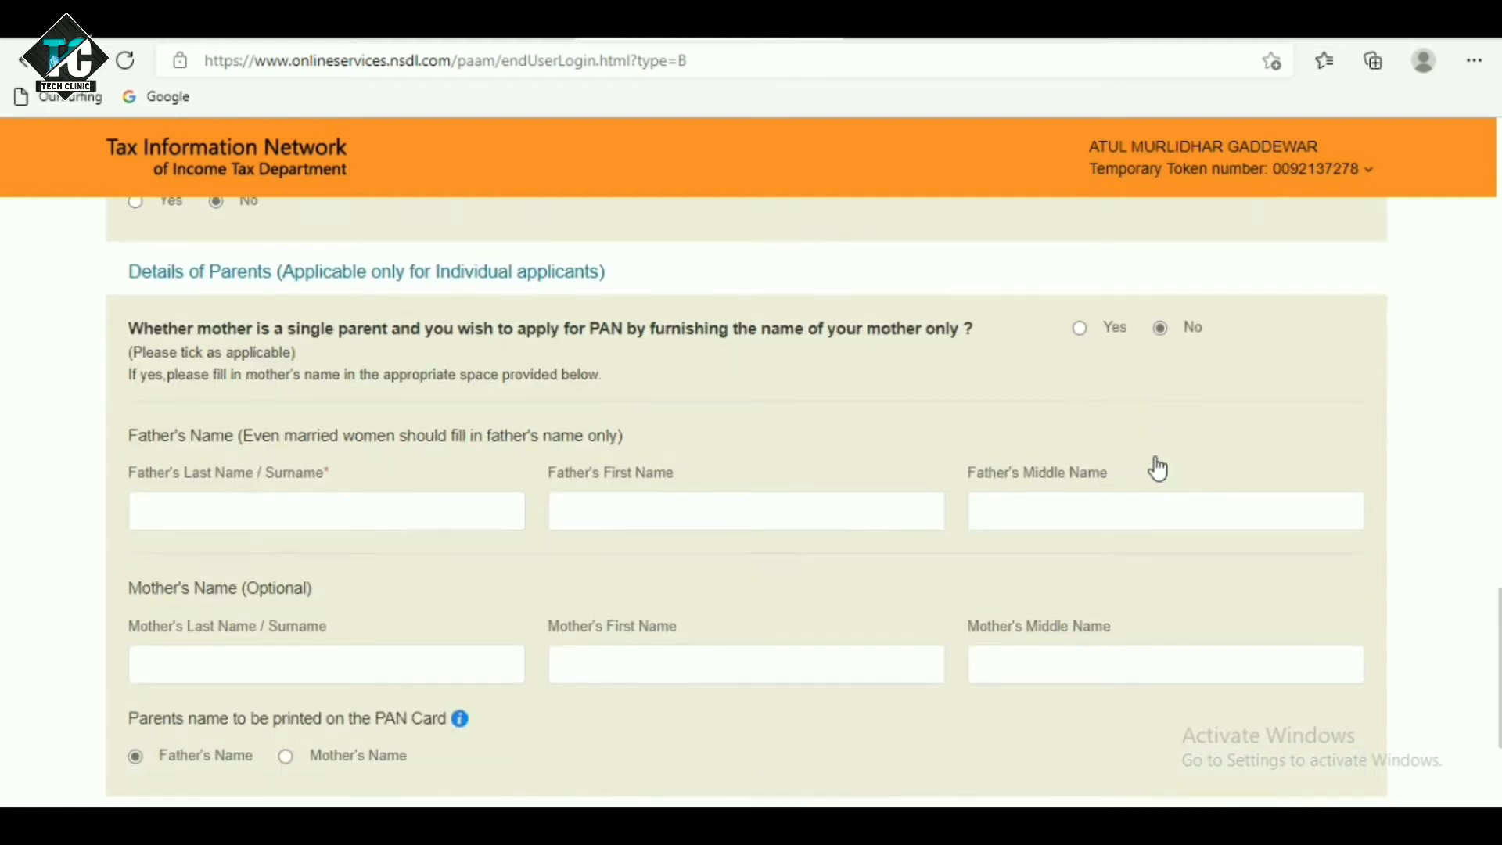
scroll(782, 485, down, 1)
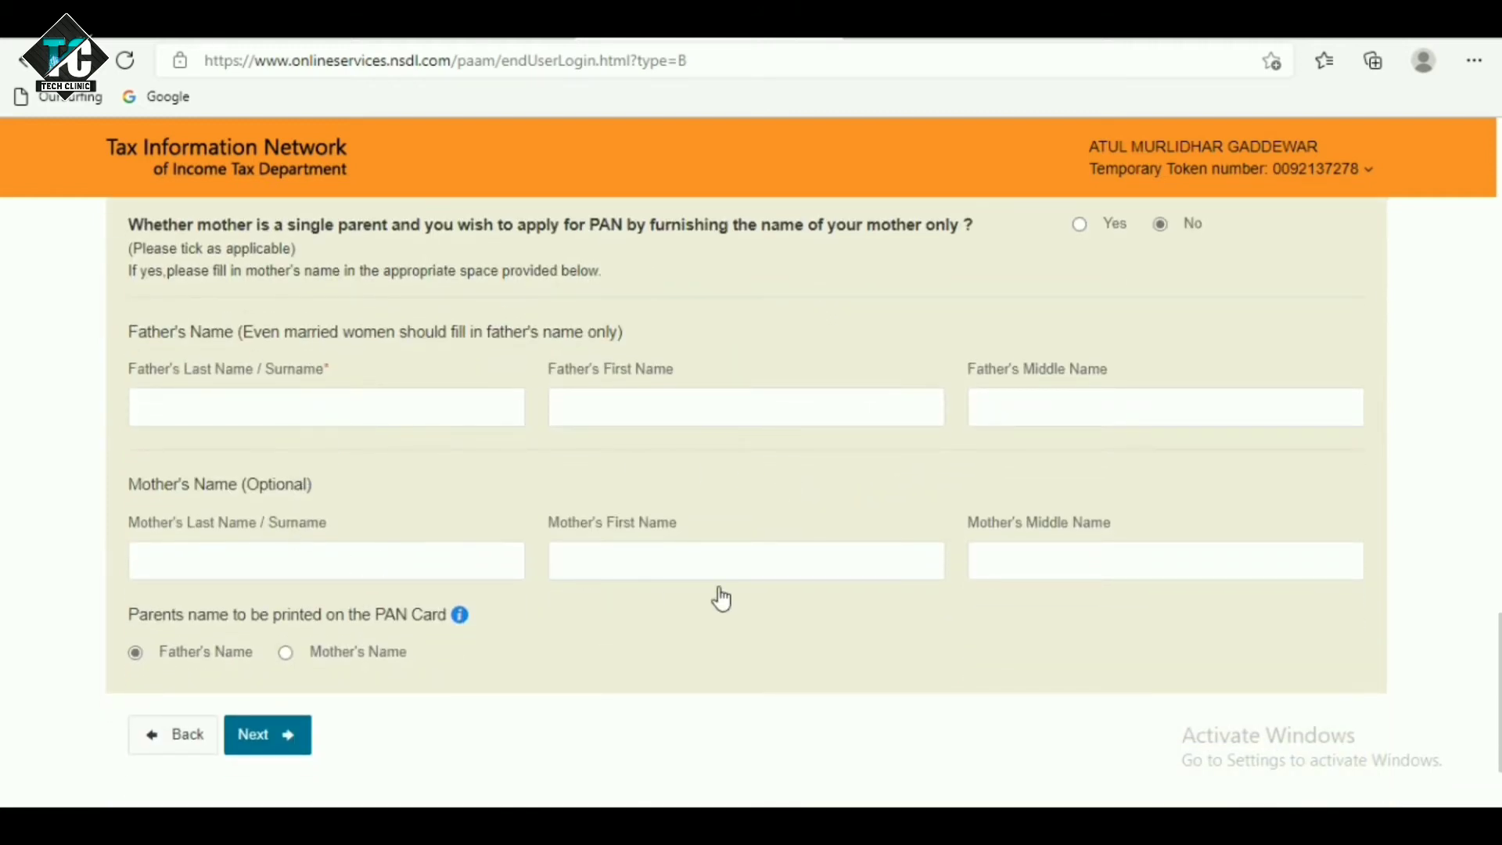
- Go through the father's and mother's name fields and continue to the contact and other details
click(251, 401)
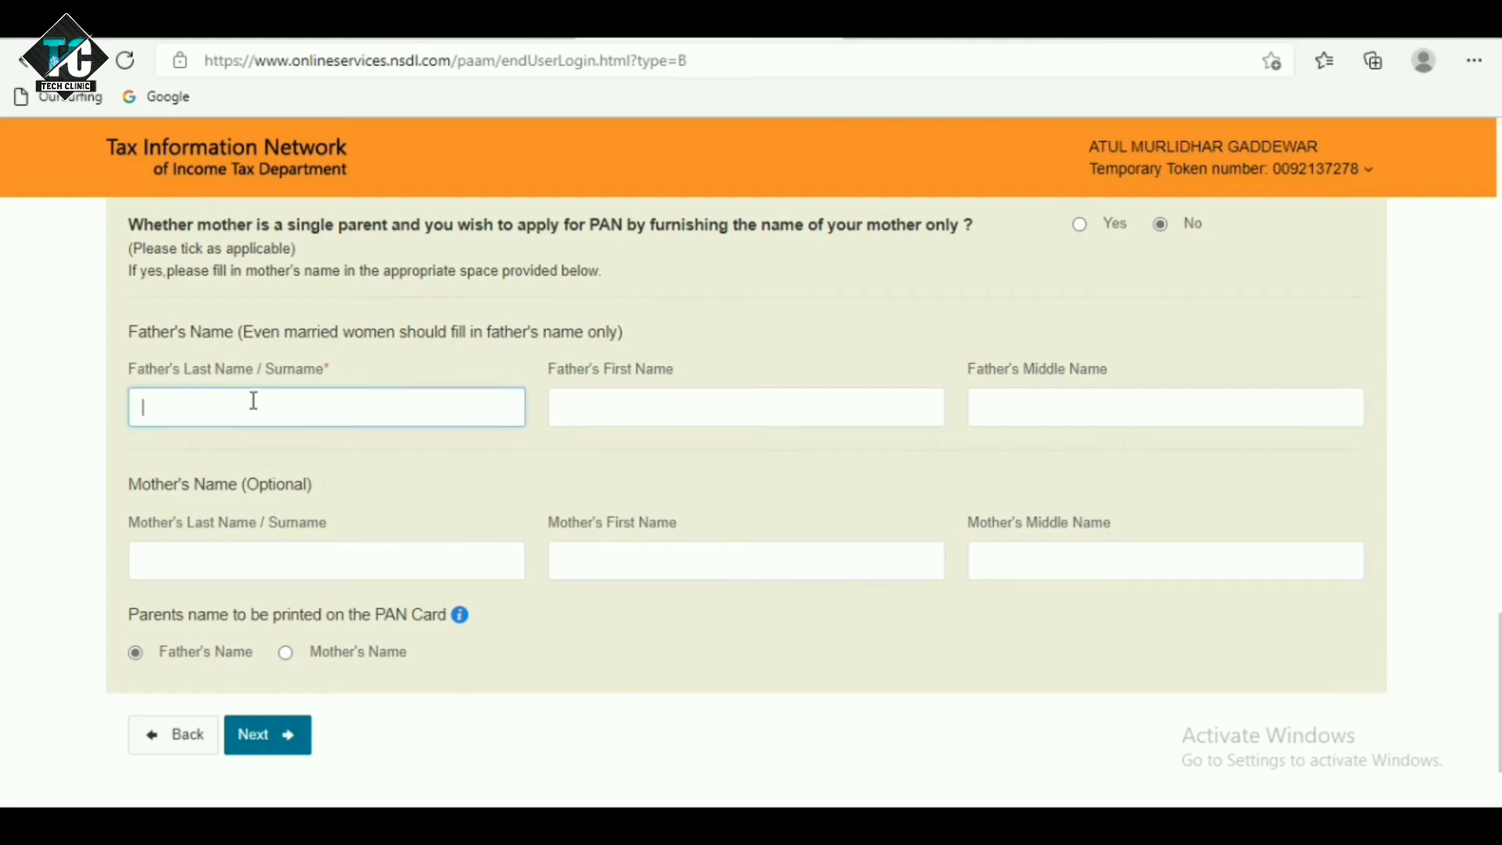
click(618, 414)
click(1039, 424)
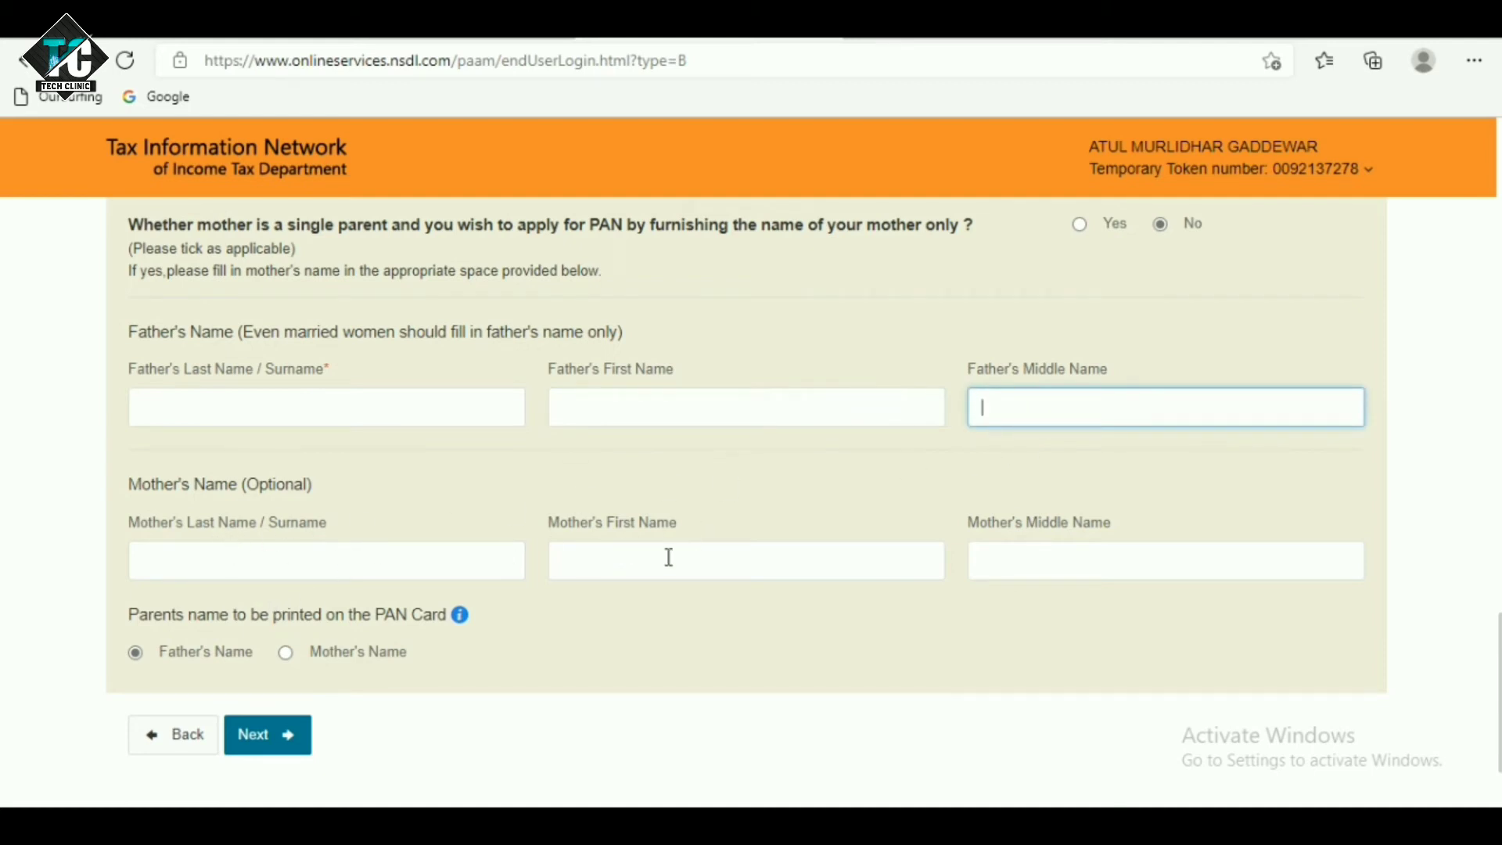
click(1038, 563)
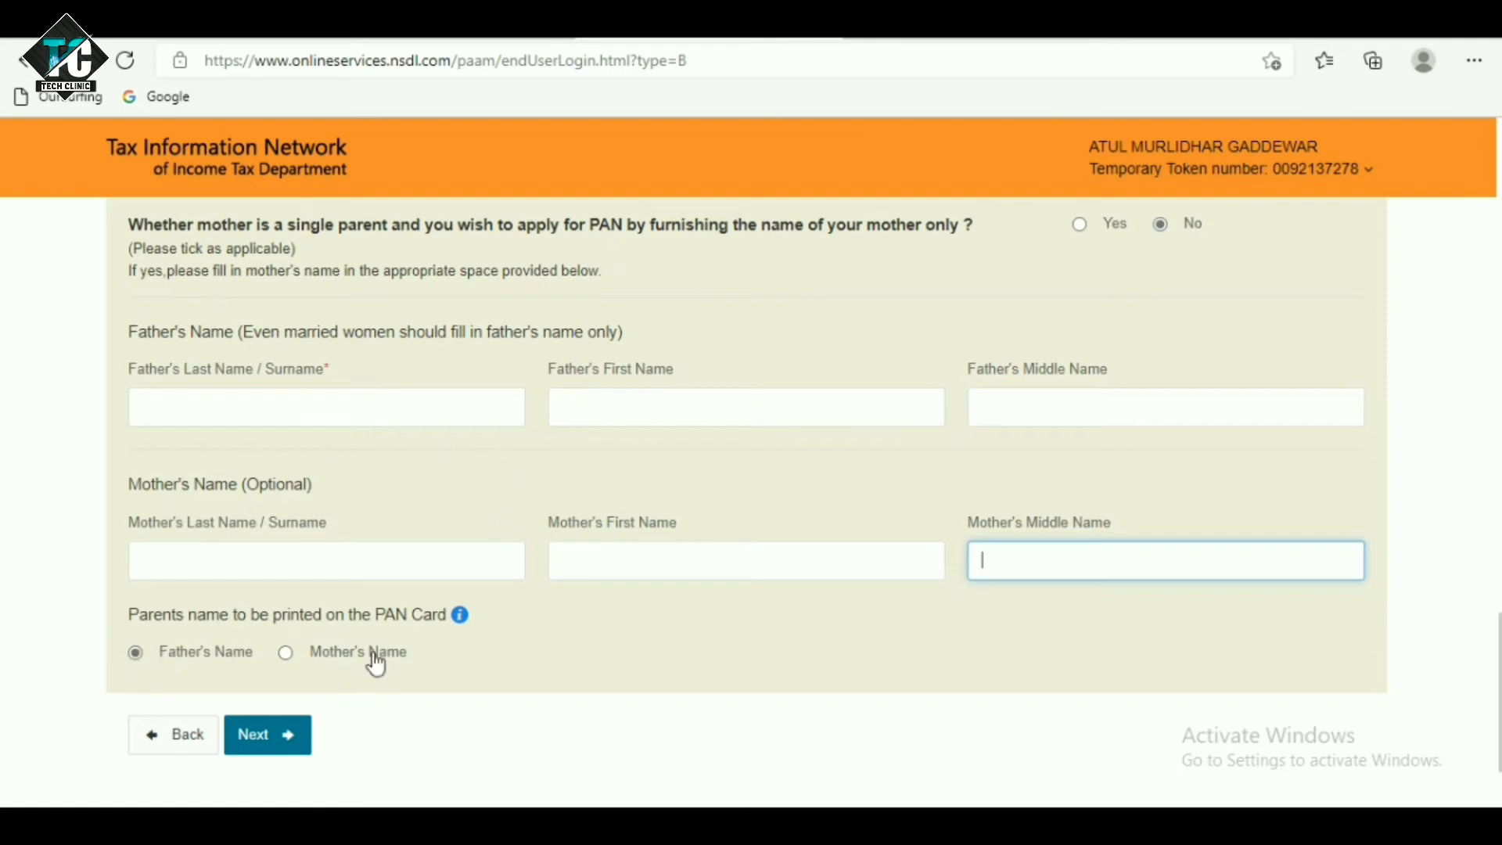
click(274, 750)
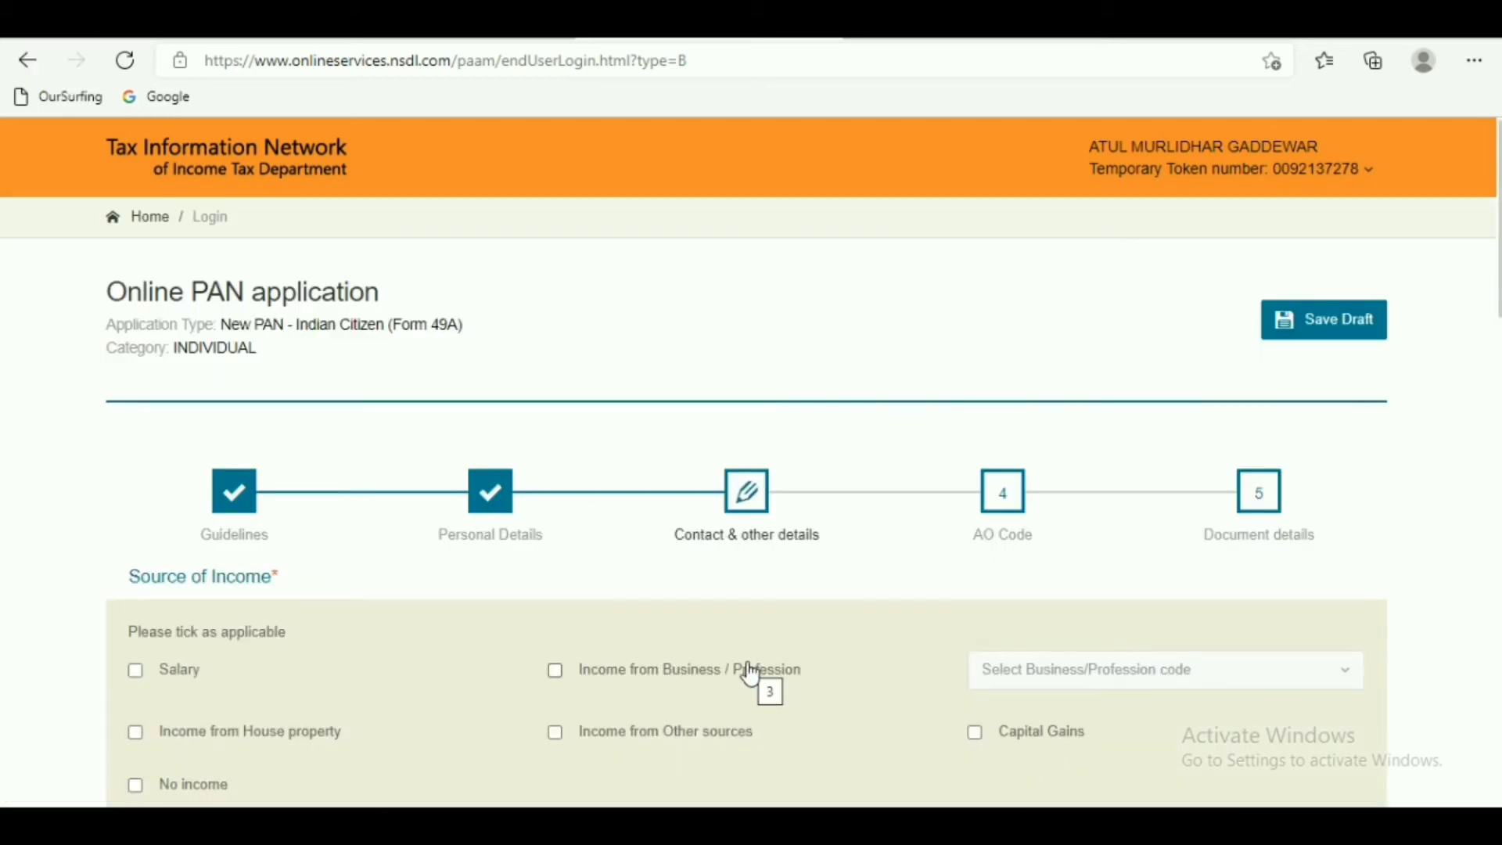
- Mark Income from Other sources as the applicant's source of income
scroll(291, 510, down, 1)
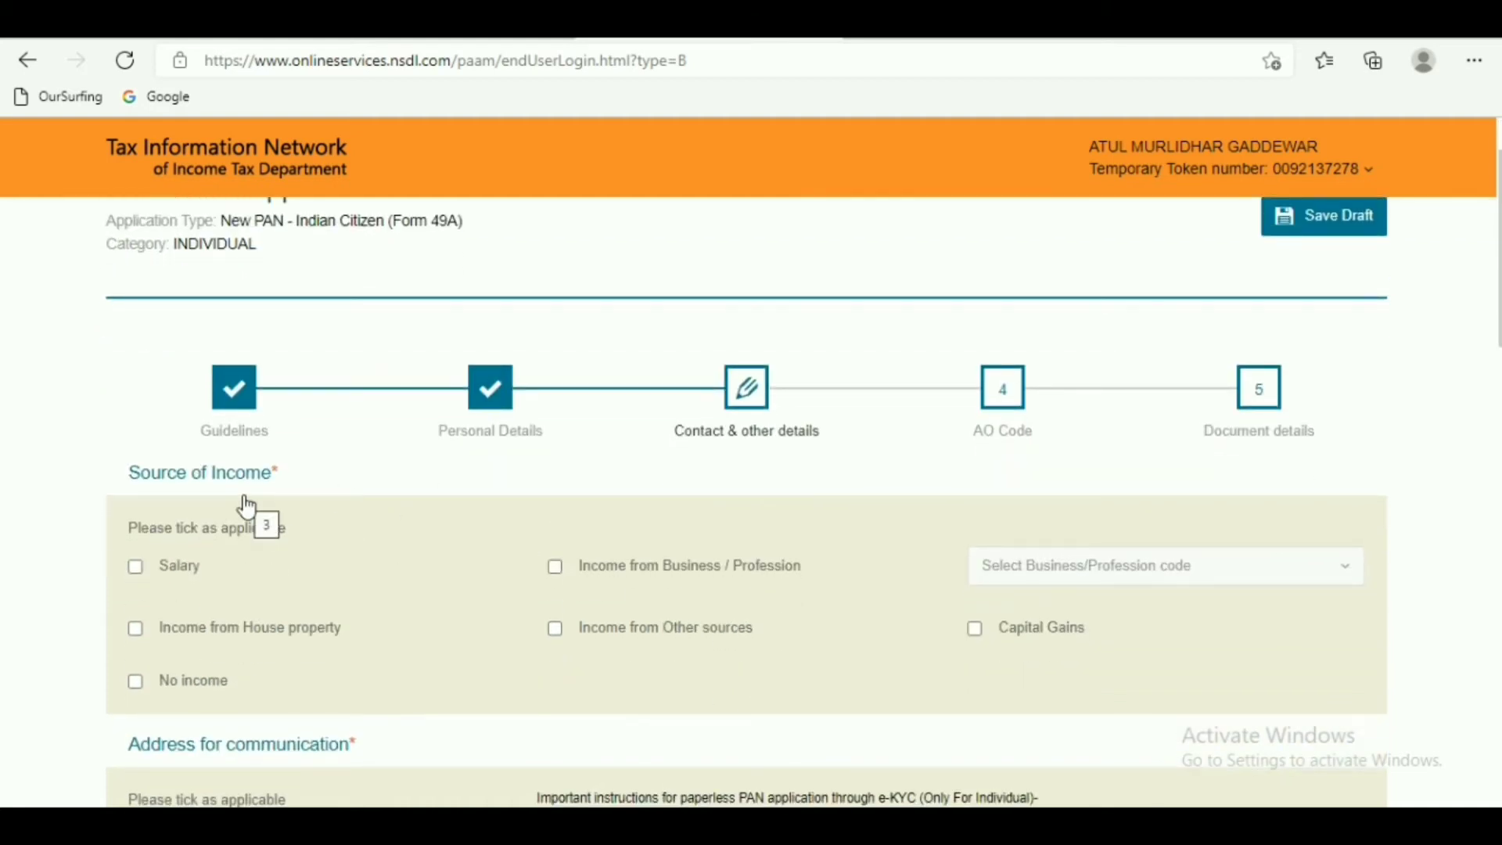
scroll(618, 548, down, 1)
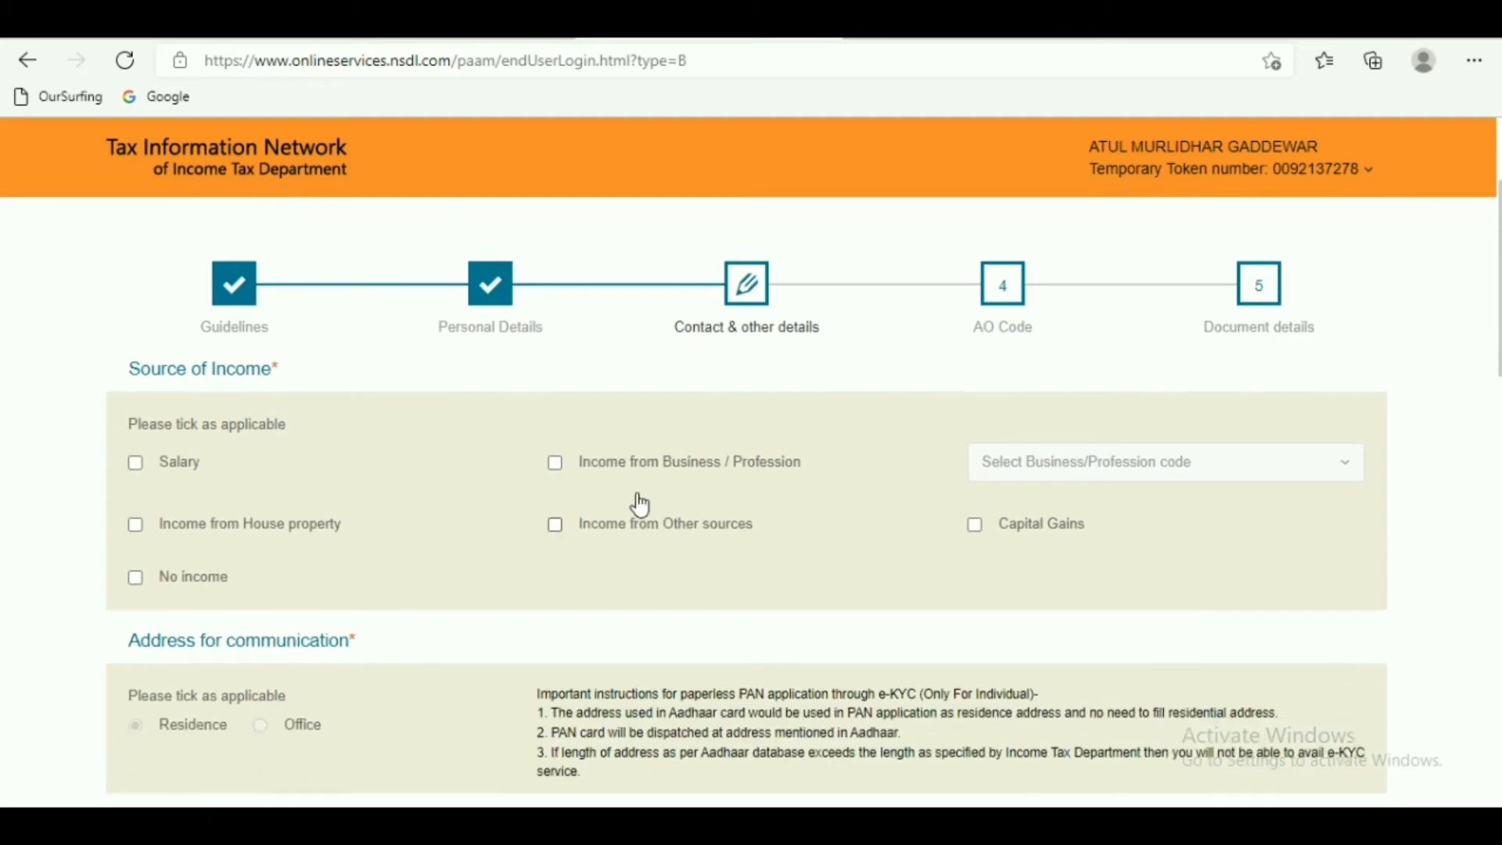
click(556, 526)
- Select the country (ISD) code in the telephone and email details and continue to the AO code stage
scroll(559, 526, down, 2)
scroll(563, 535, down, 1)
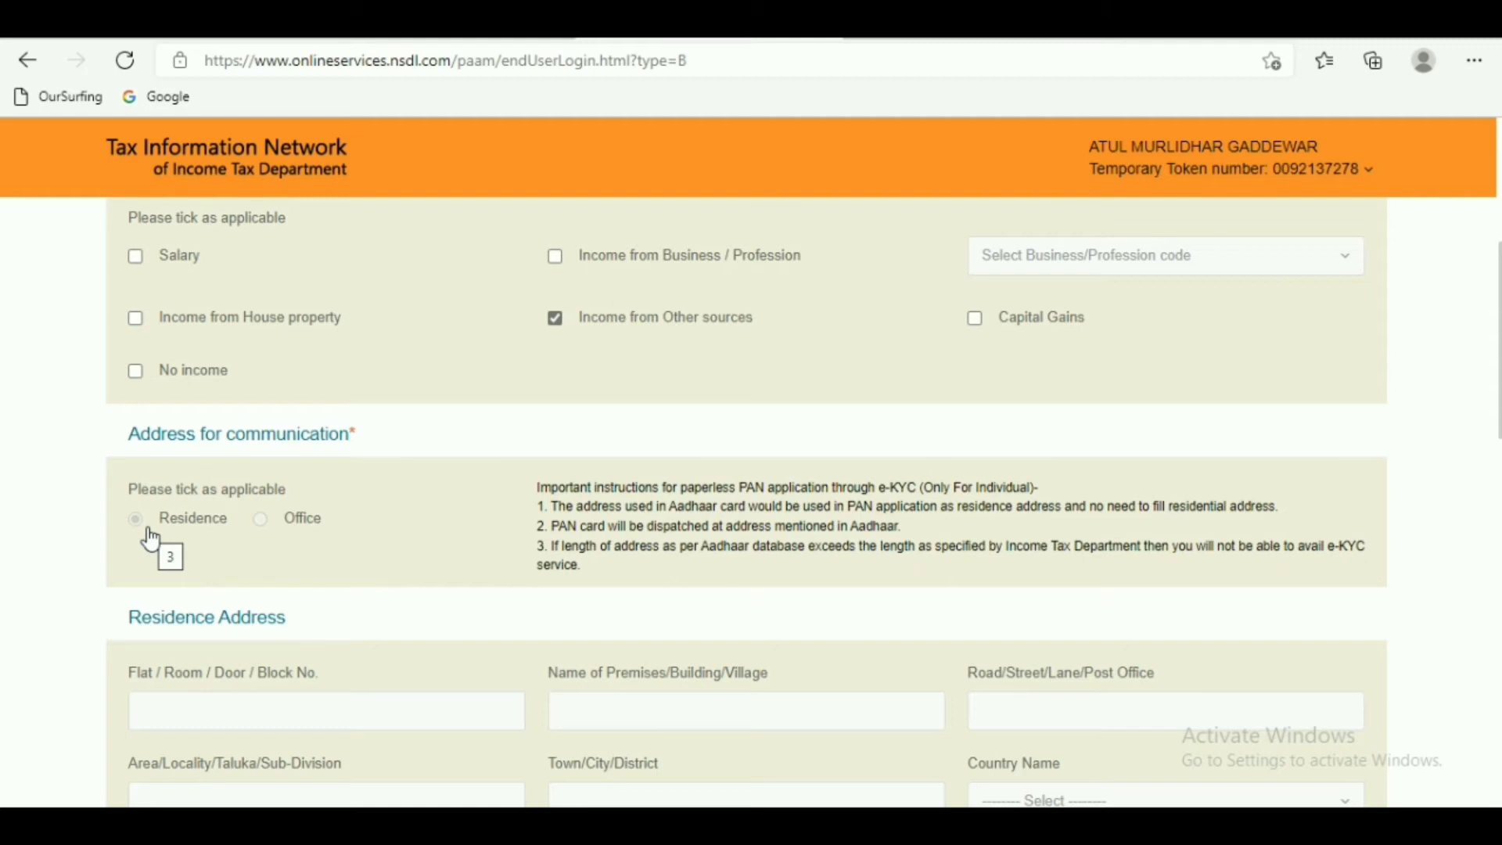
scroll(295, 580, down, 3)
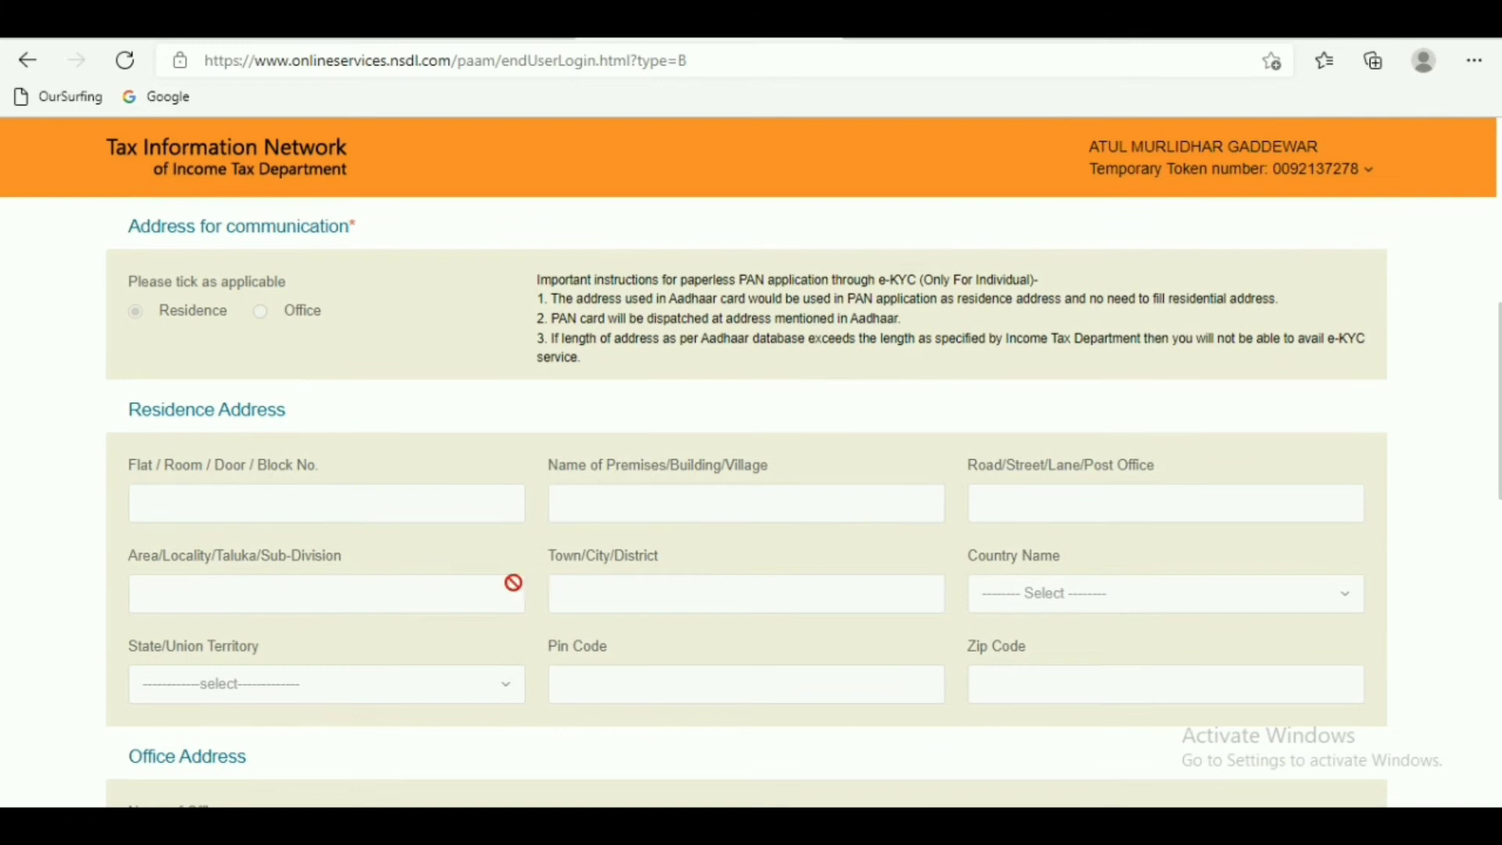
scroll(527, 617, down, 6)
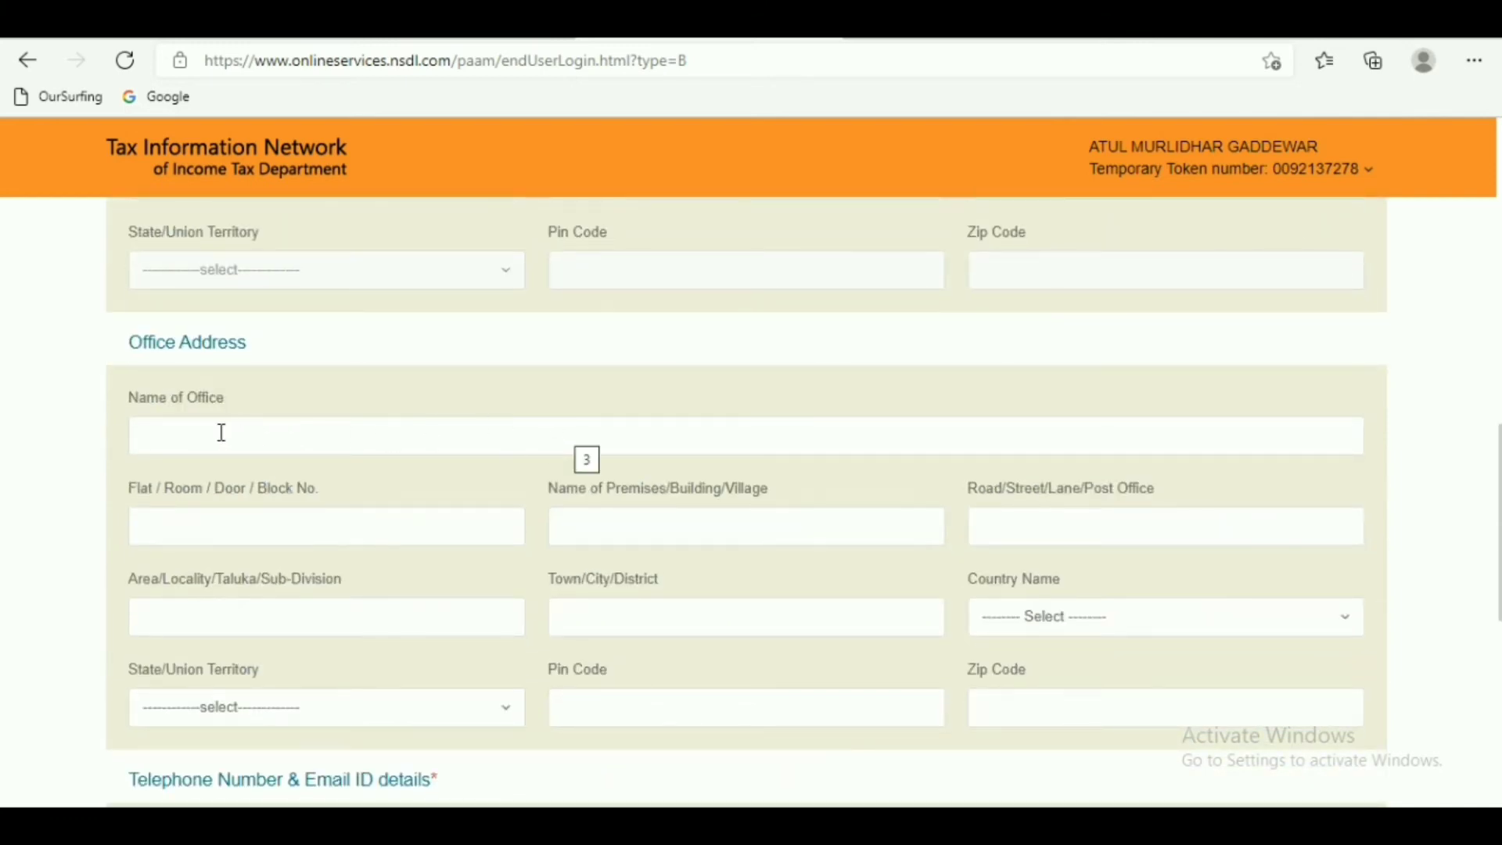
scroll(778, 513, down, 5)
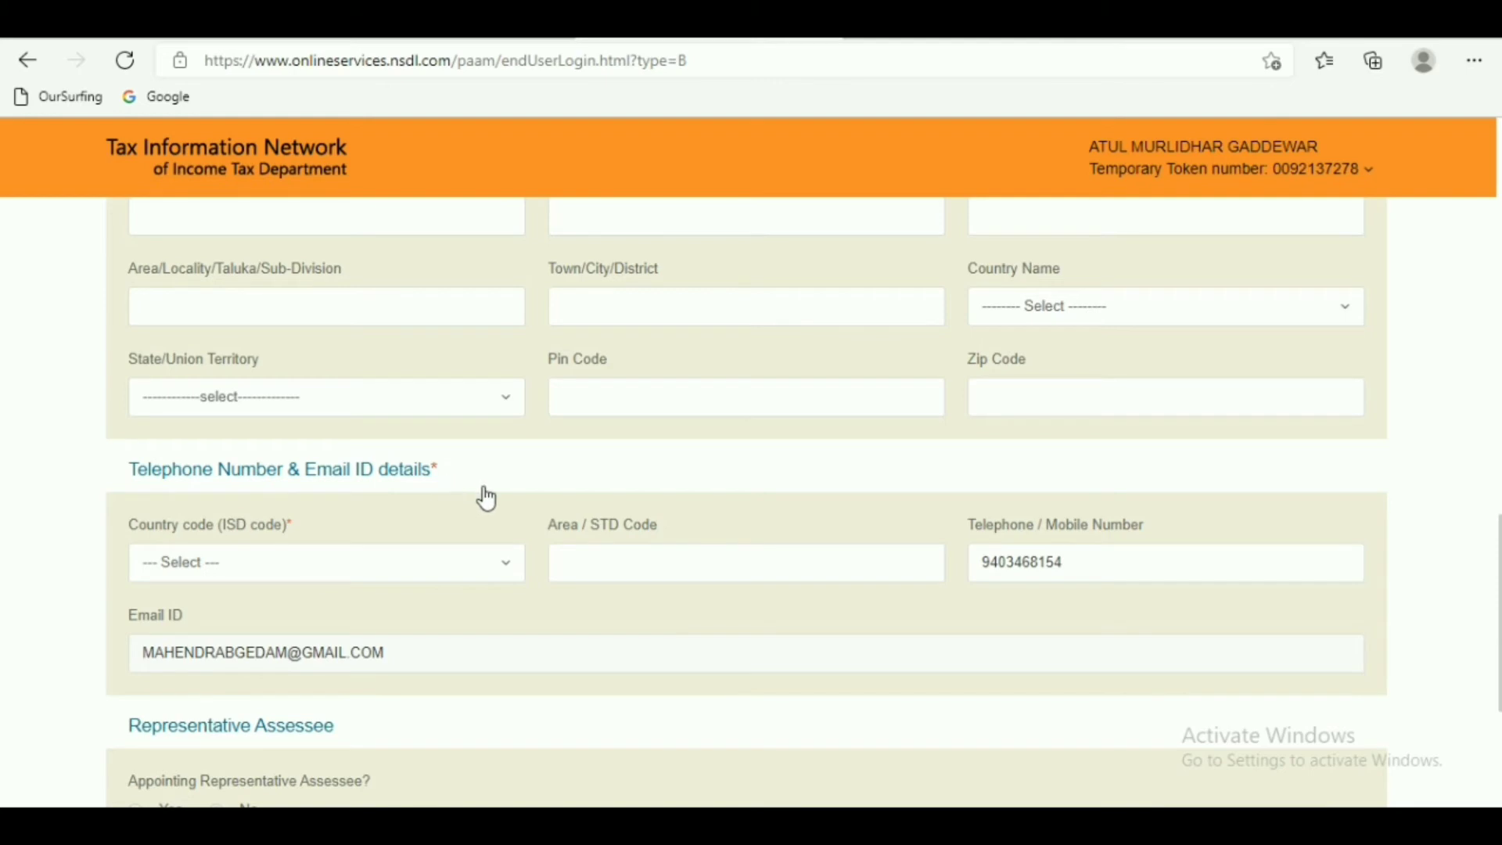
scroll(478, 497, down, 3)
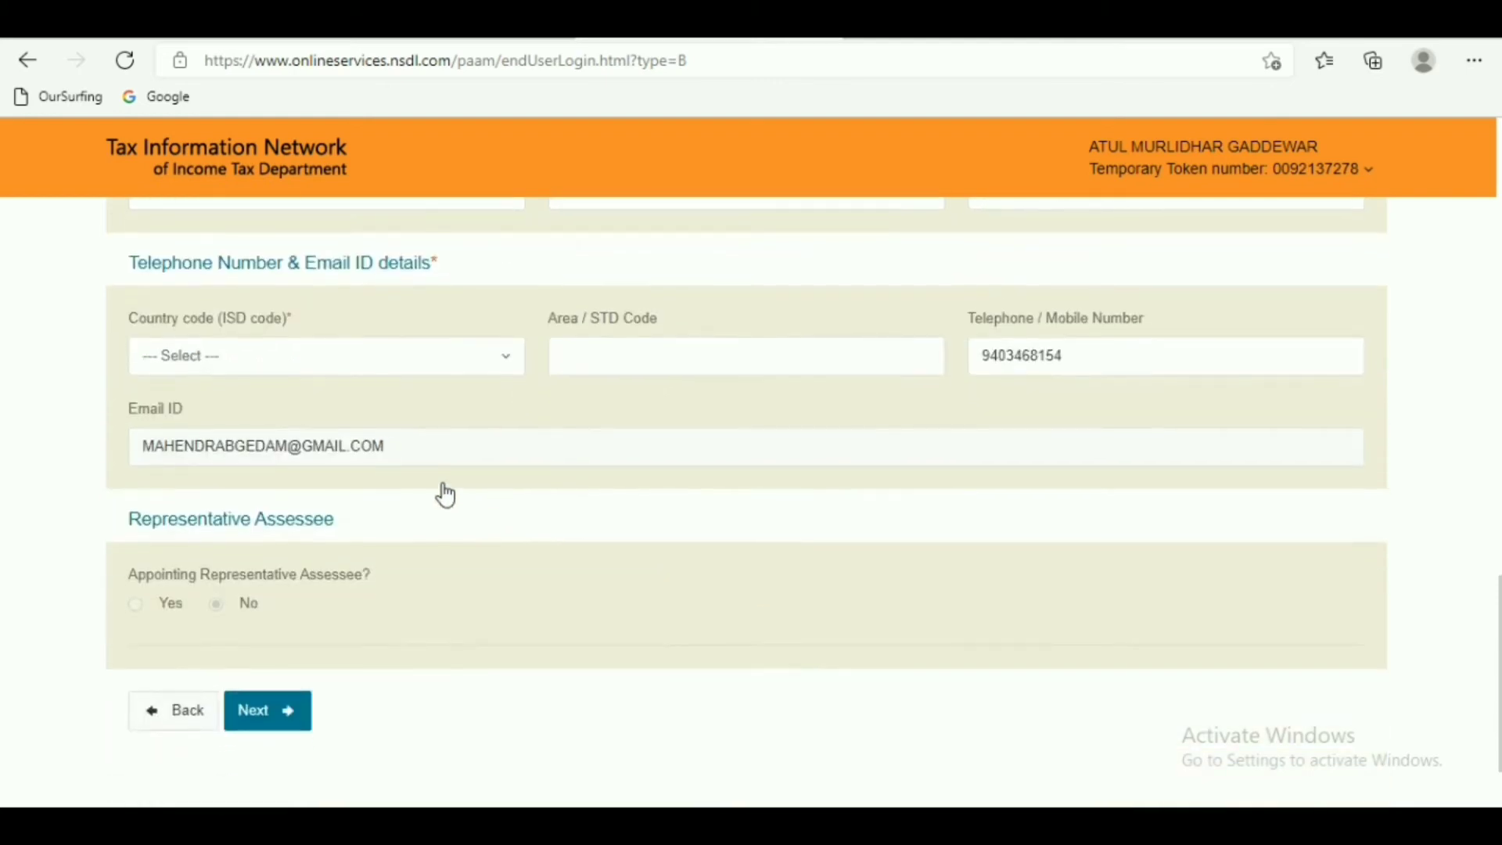
click(265, 362)
click(279, 364)
click(284, 728)
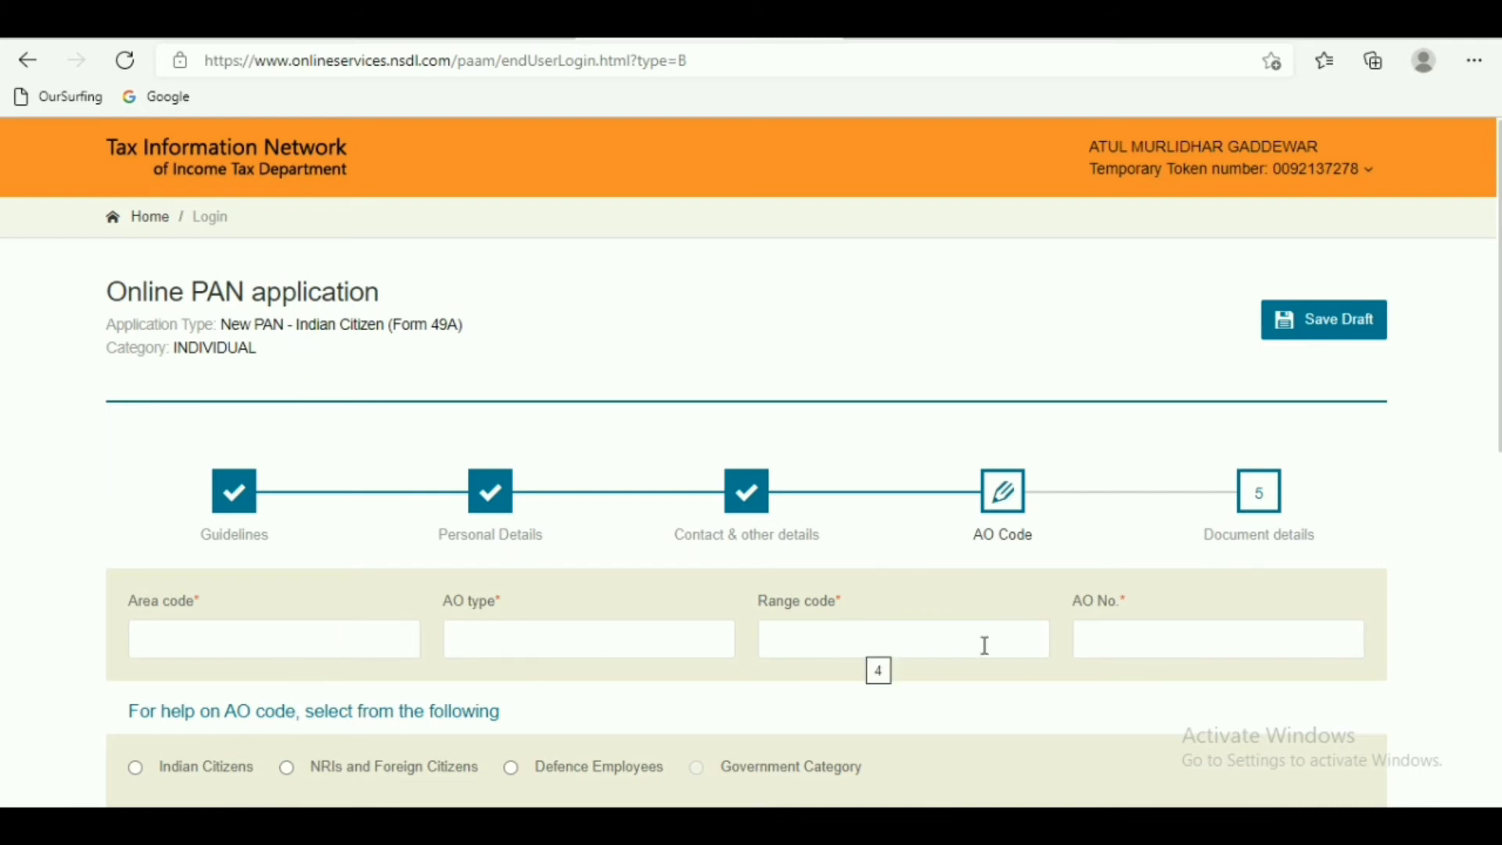
- For the AO code help, choose Indian Citizens and set the state to MAHARASHTRA
scroll(936, 583, down, 2)
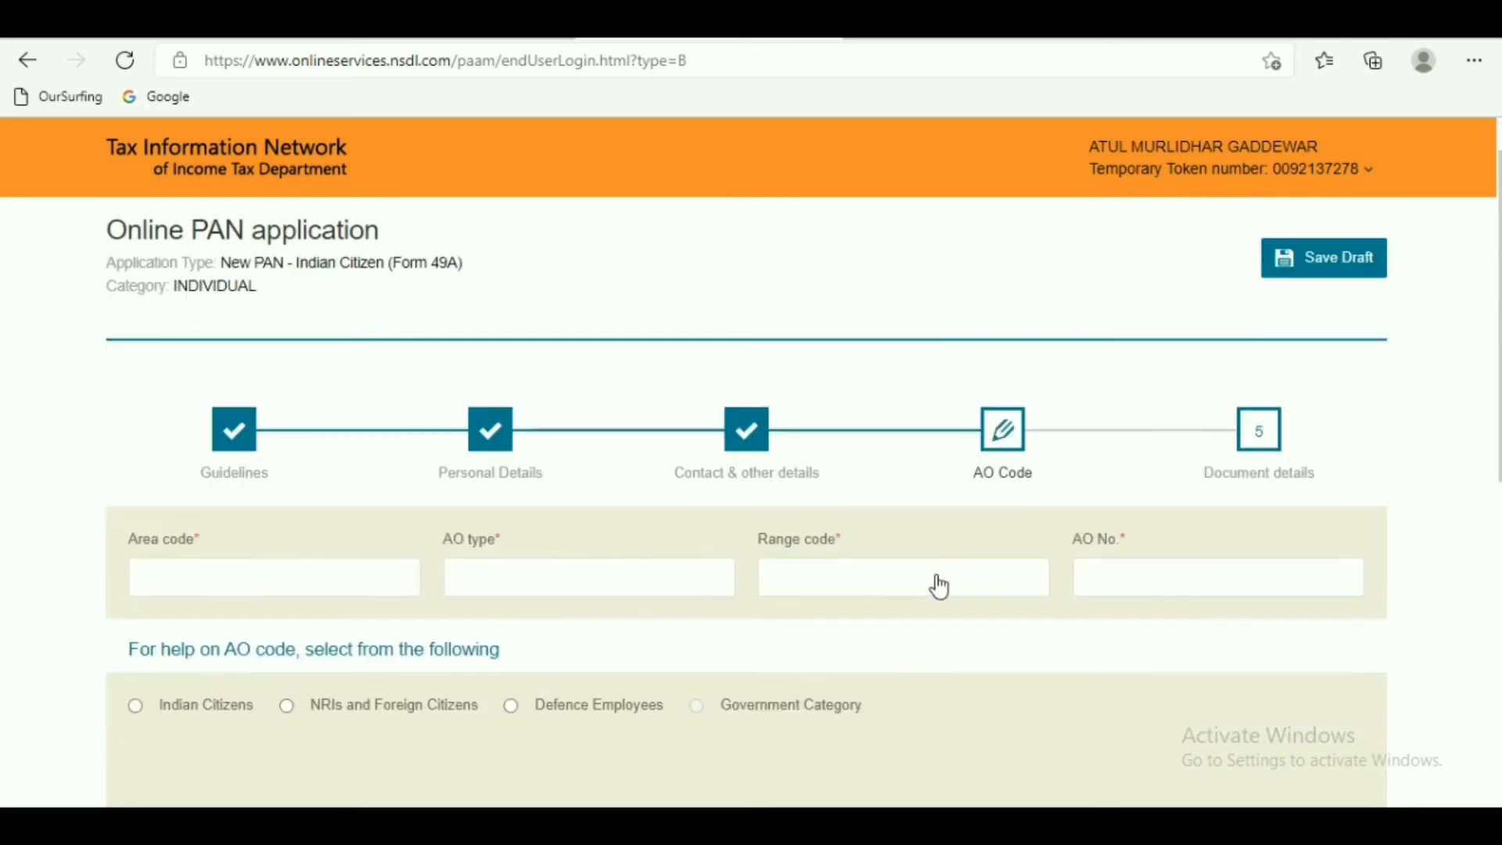
scroll(389, 503, down, 3)
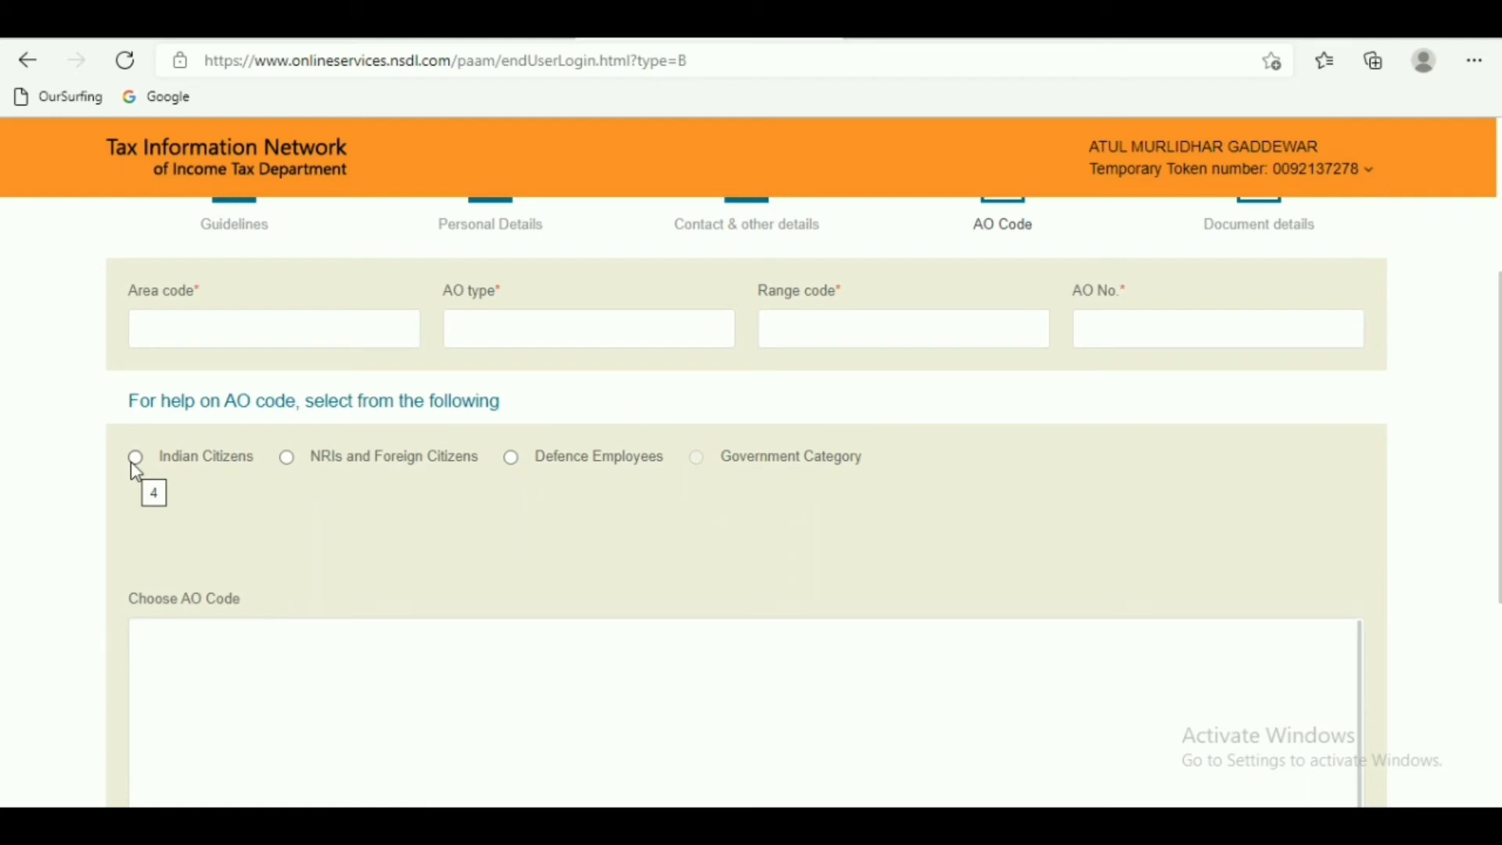
click(137, 457)
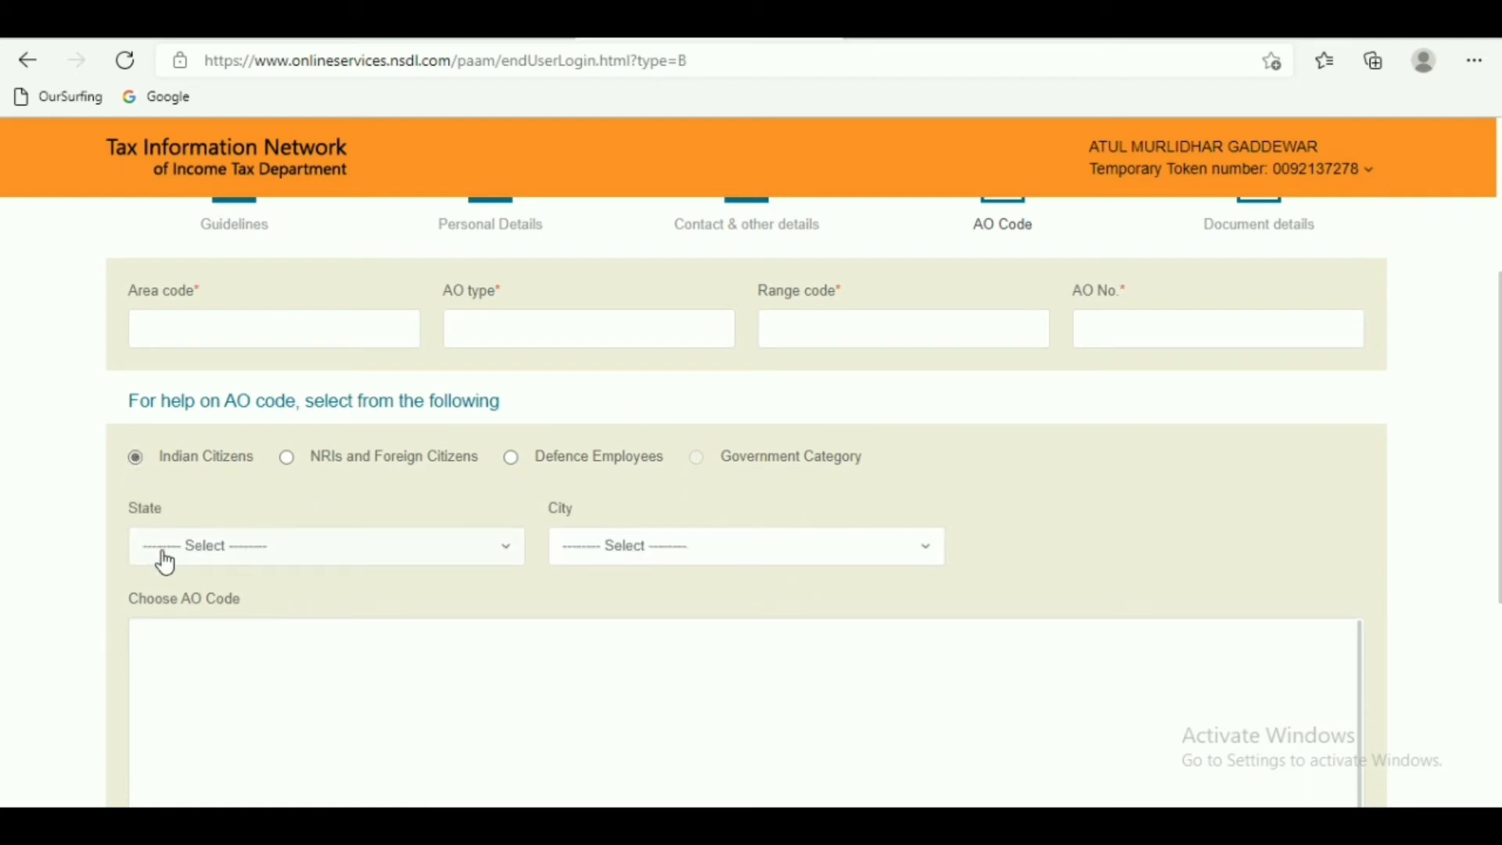
click(259, 563)
text(MA)
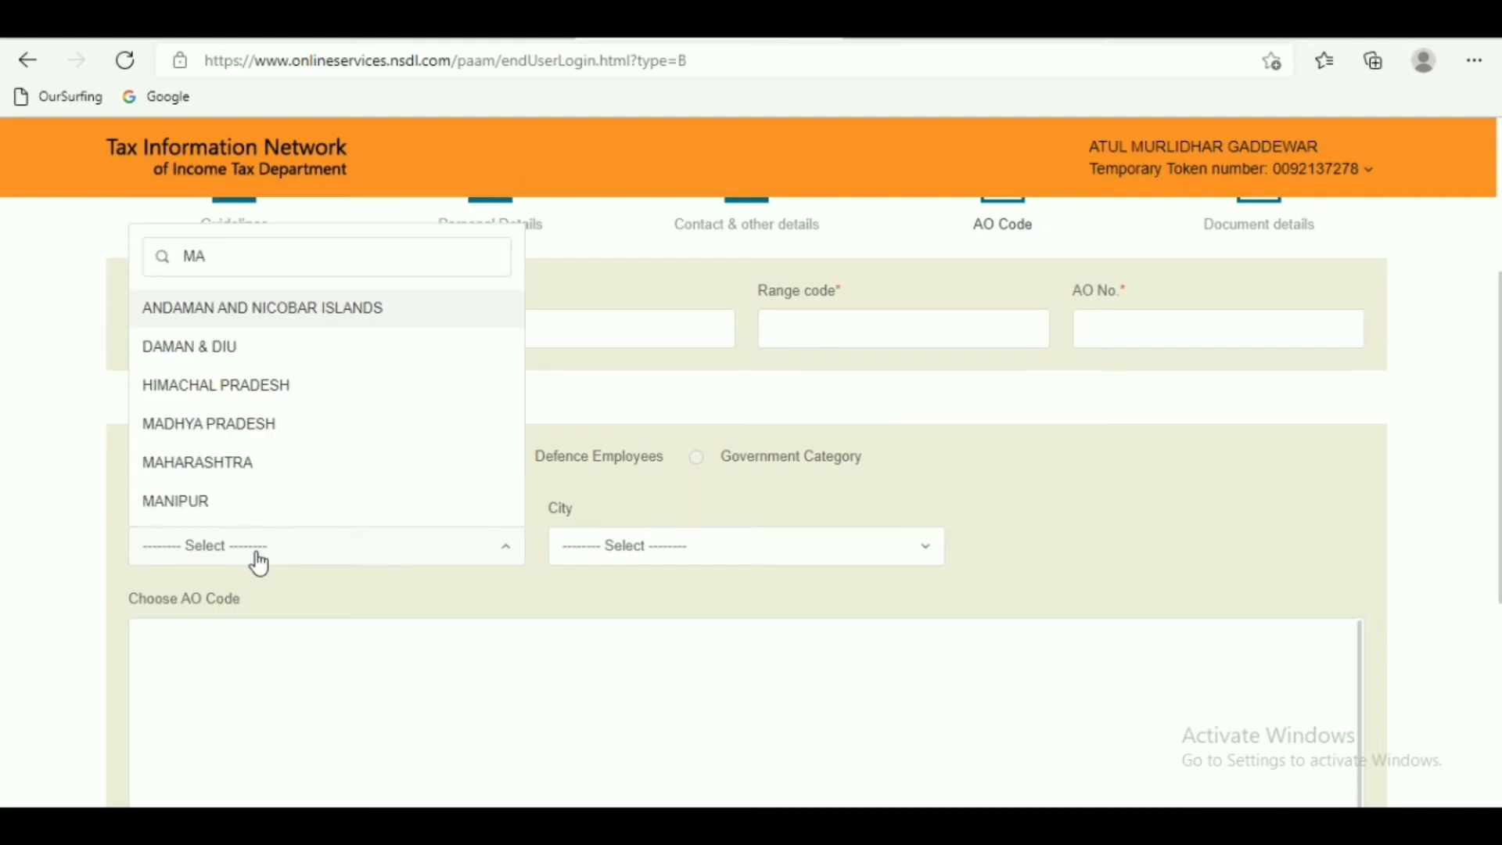
click(240, 470)
- Set the city for the AO code lookup to CHANDRAPUR
click(617, 563)
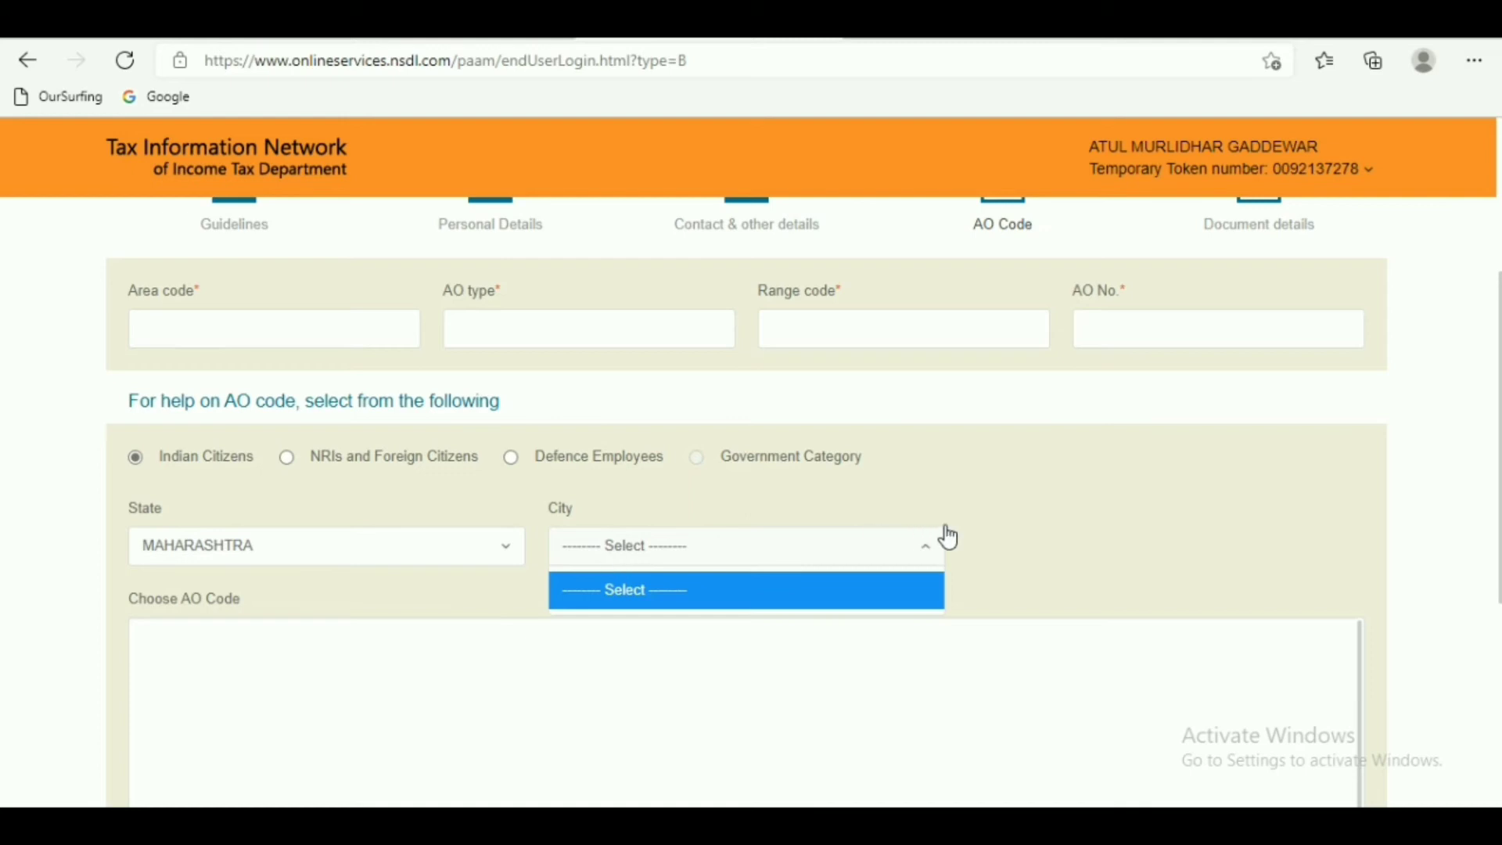
click(866, 560)
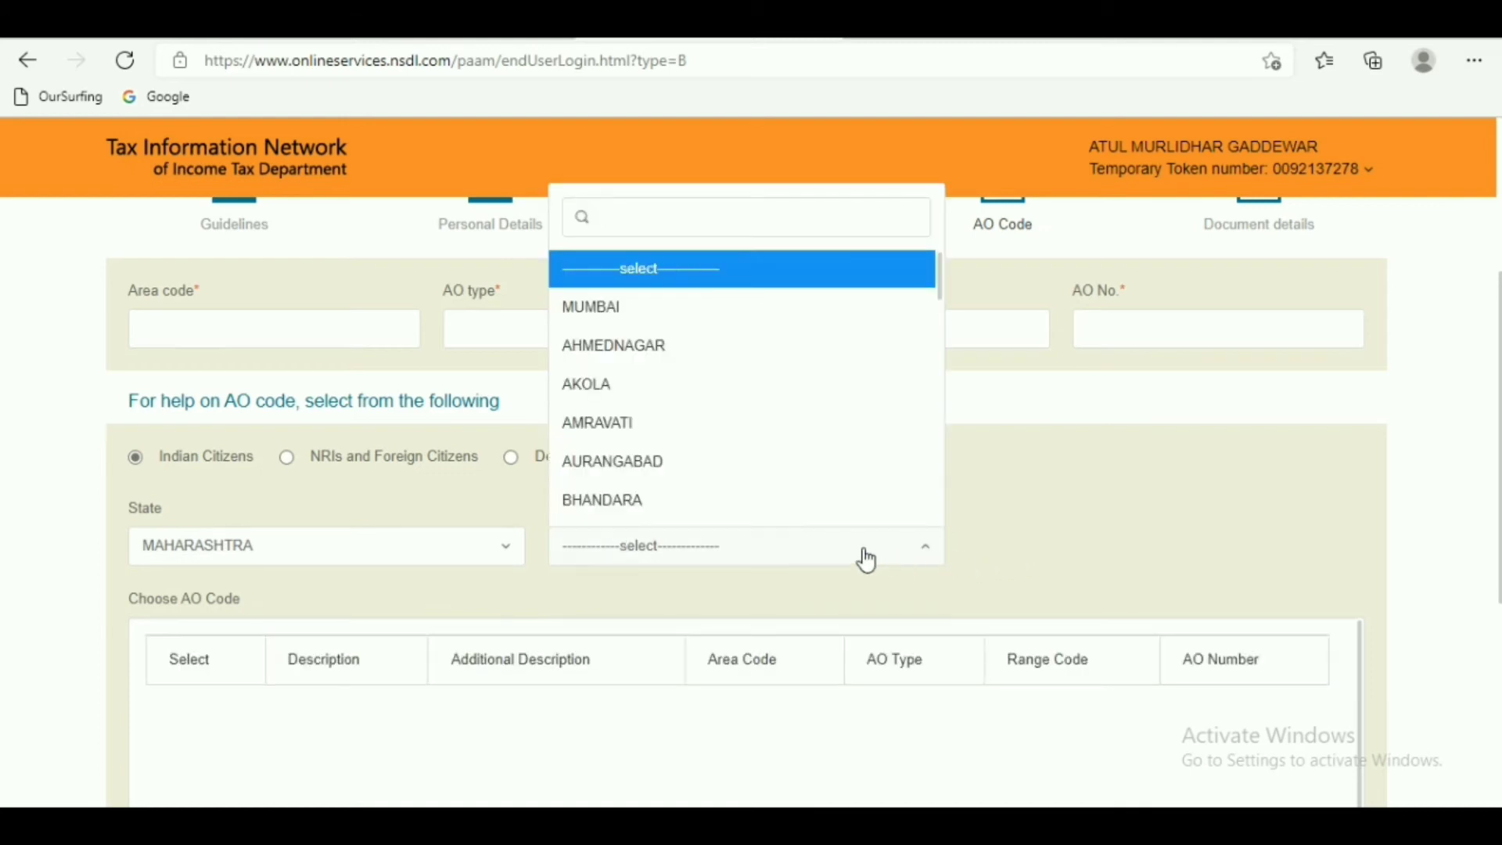
text(GAD)
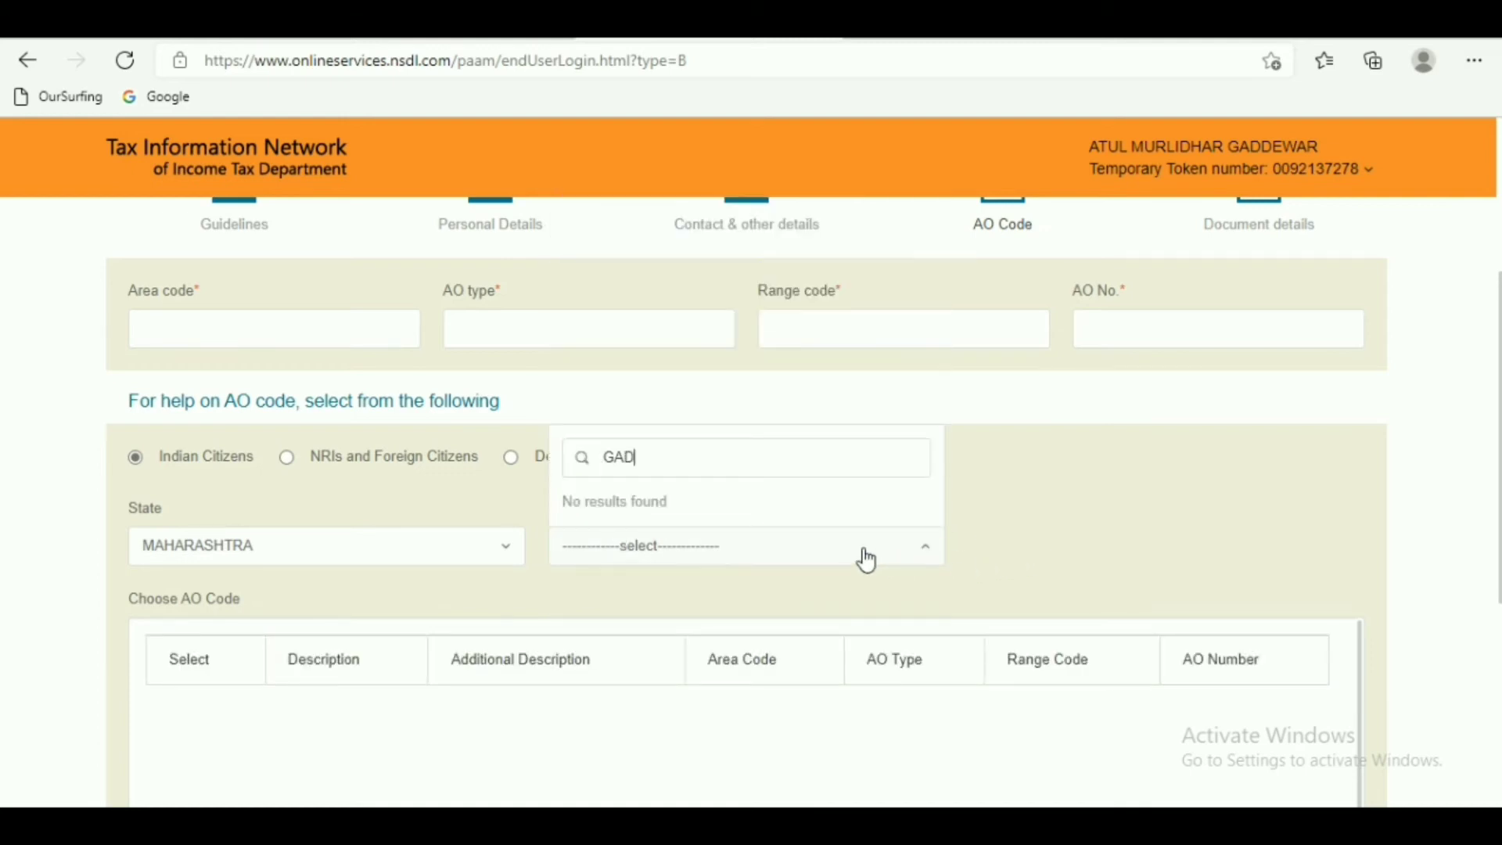
key(BackSpace)
key(BackSpace)
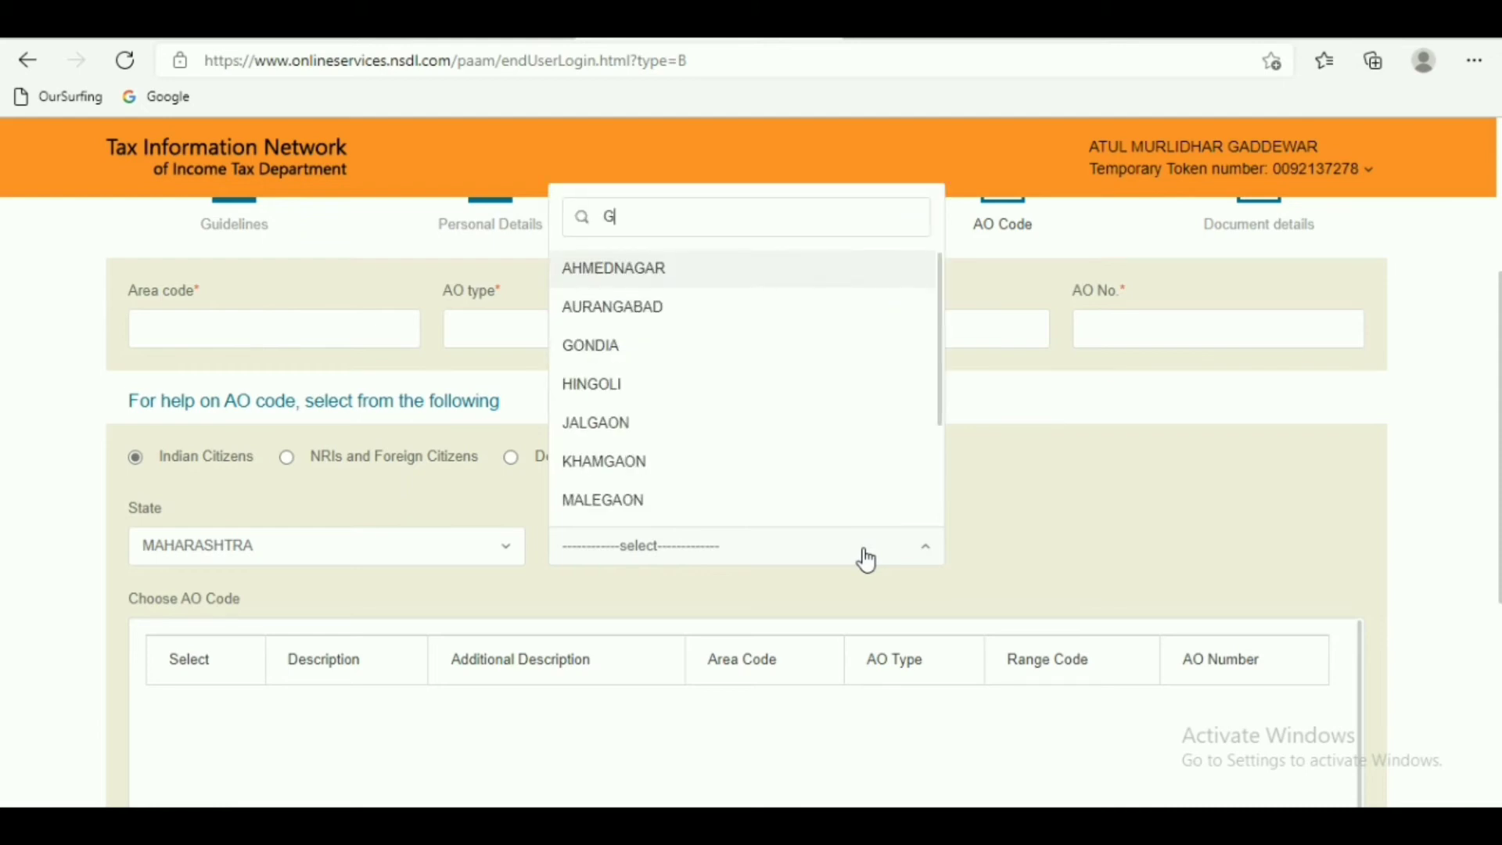
key(BackSpace)
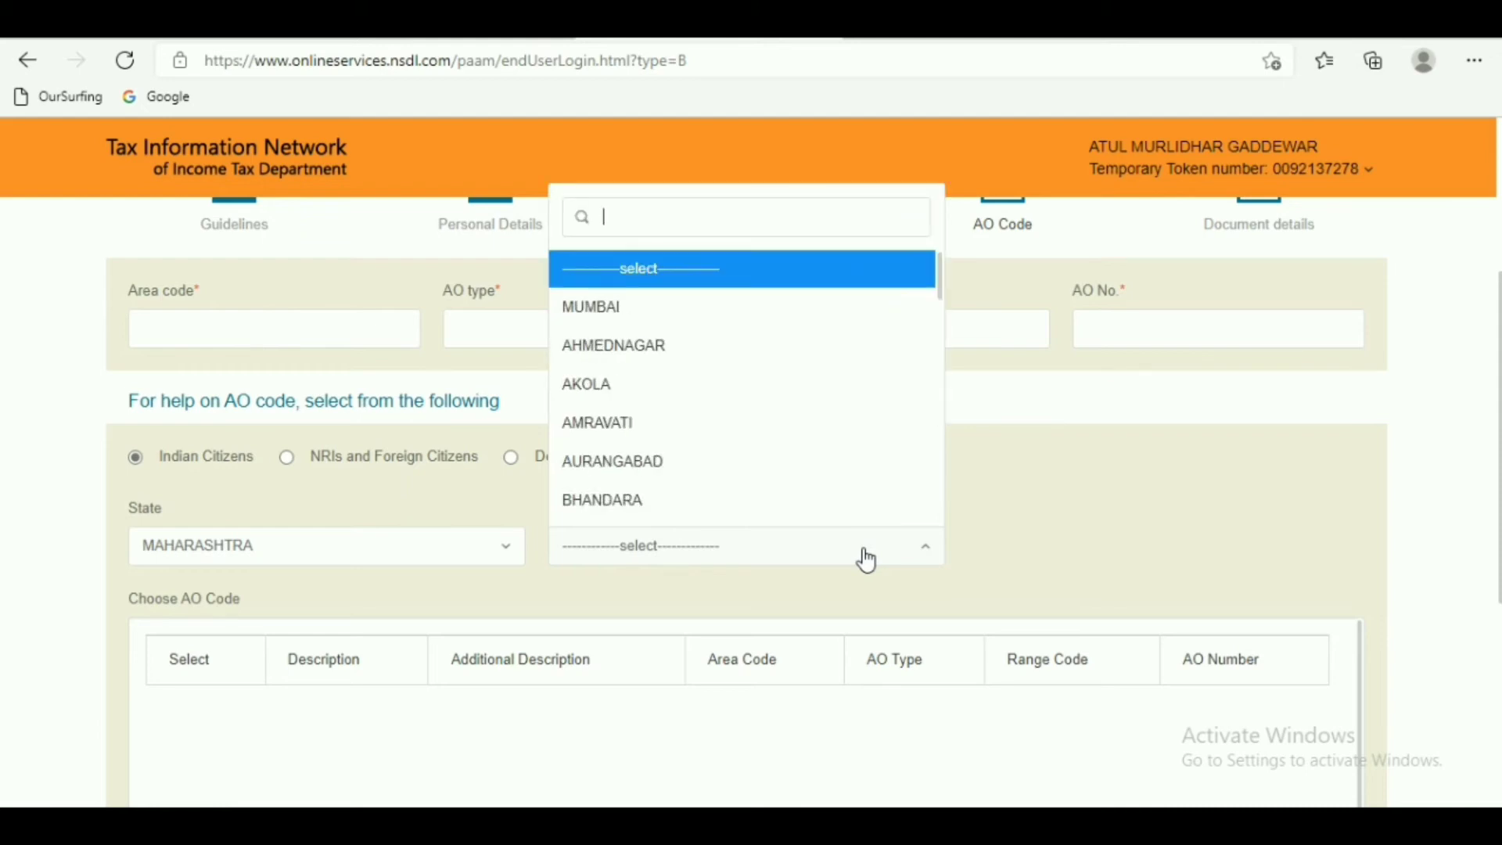
text(CH)
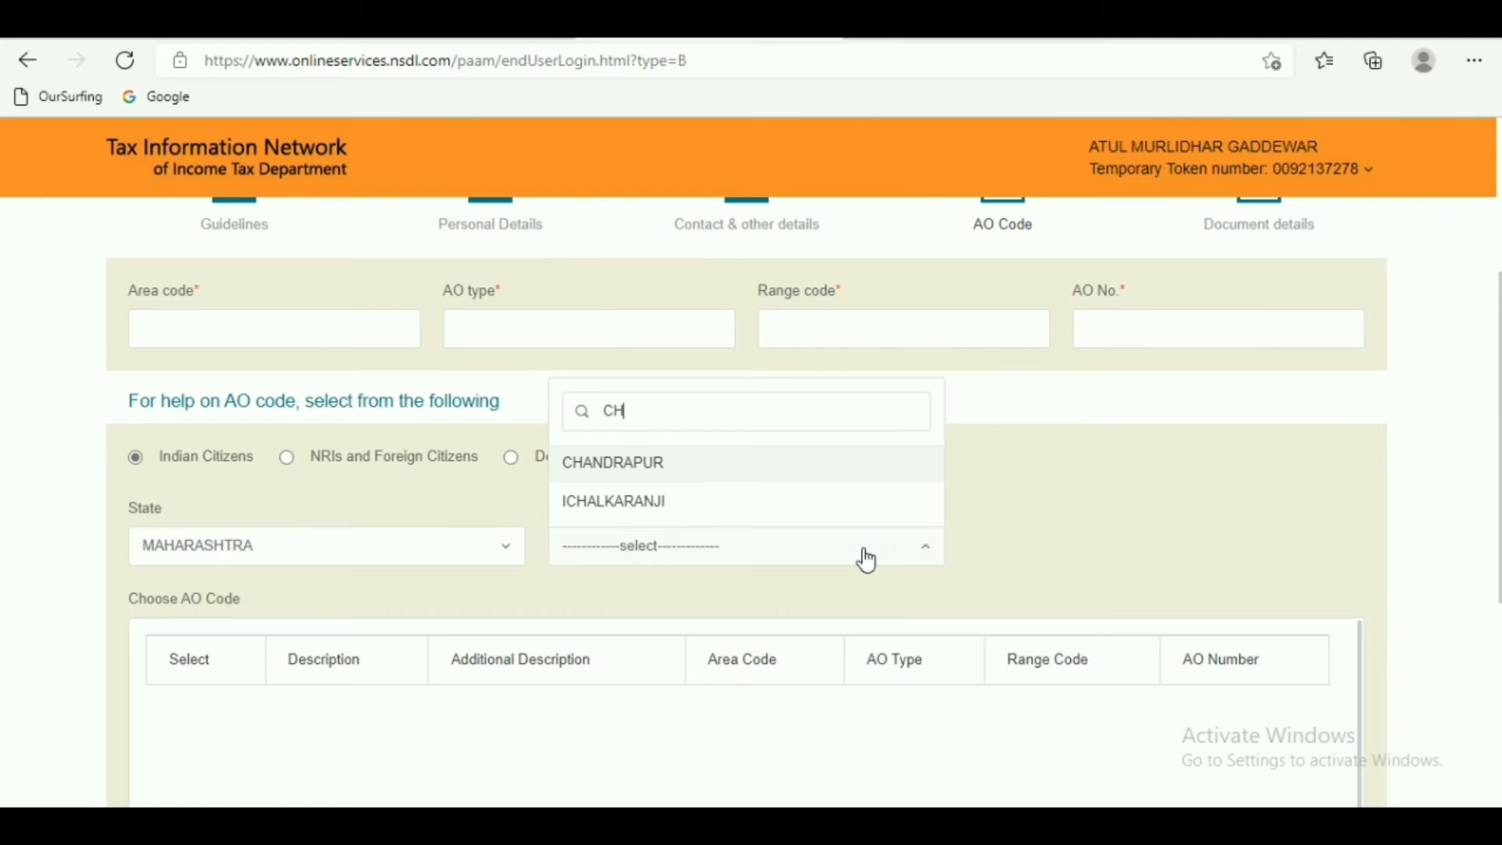
click(728, 468)
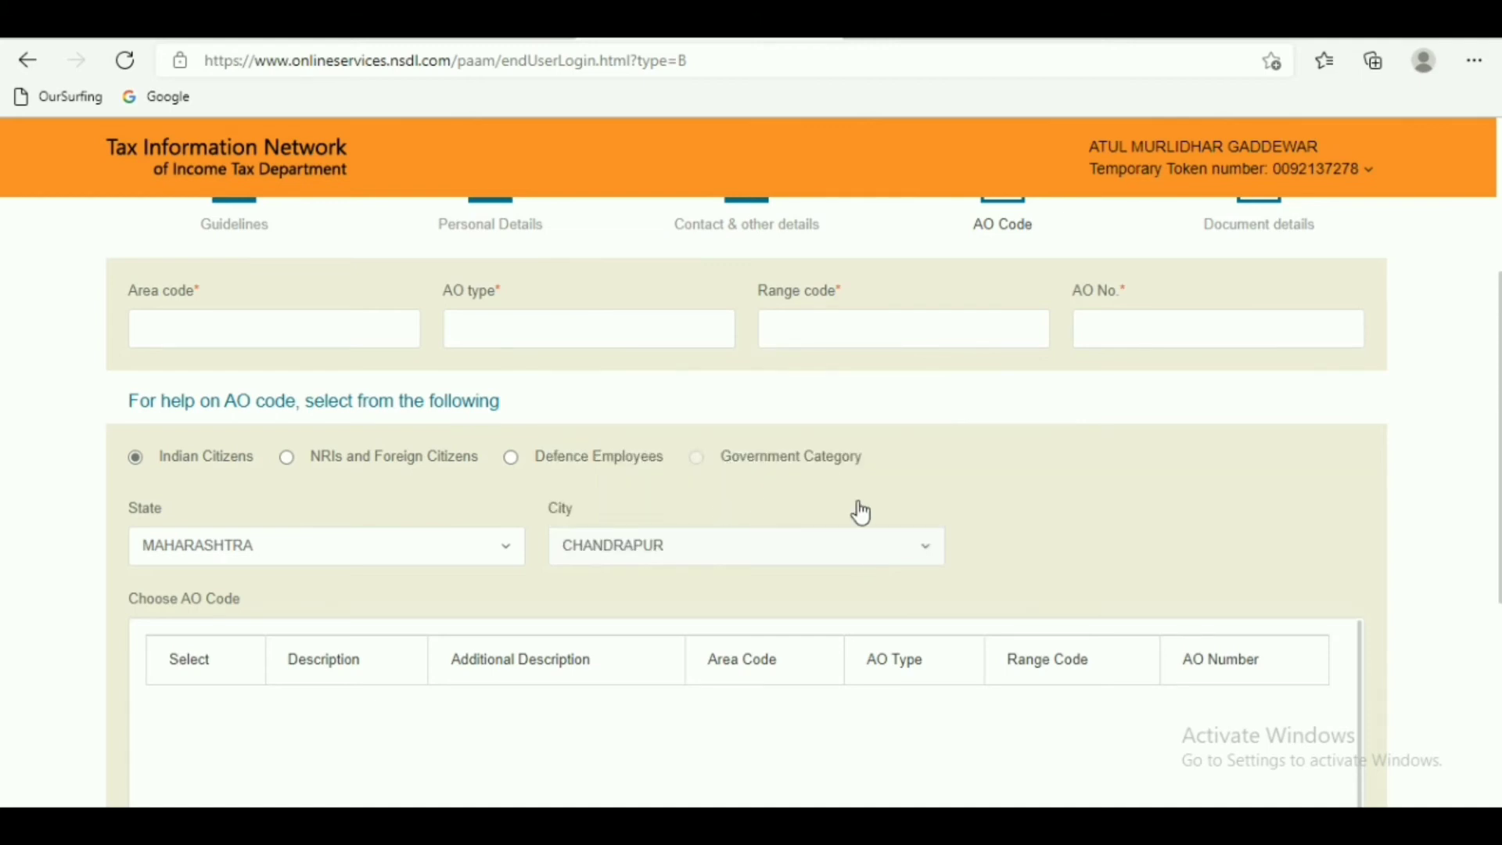
- Choose the AO code entry for ITO WARD-2, CHANDRAPUR and continue to the document details
scroll(862, 514, down, 3)
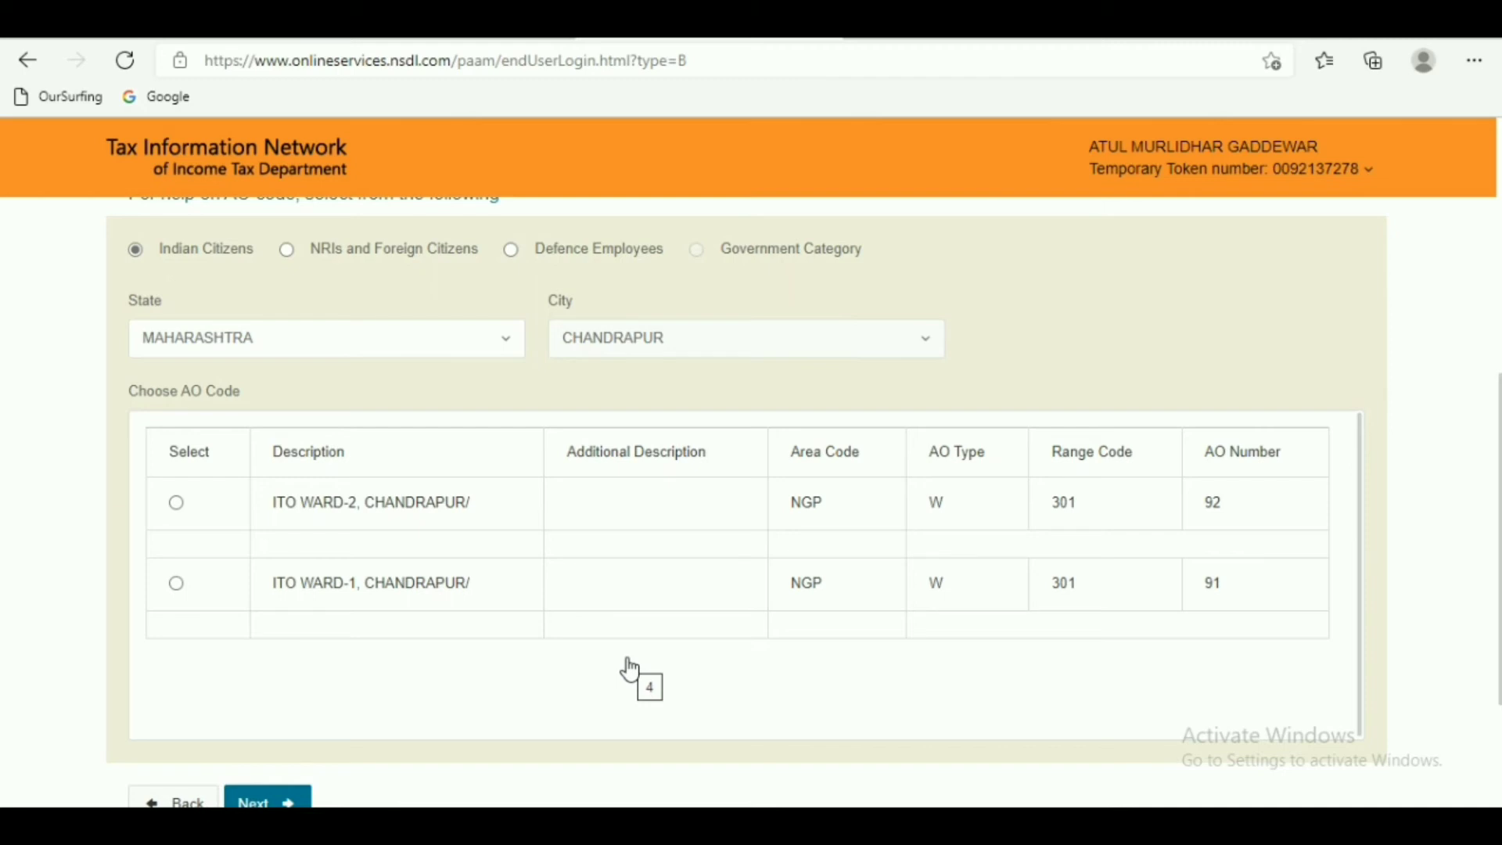
click(178, 506)
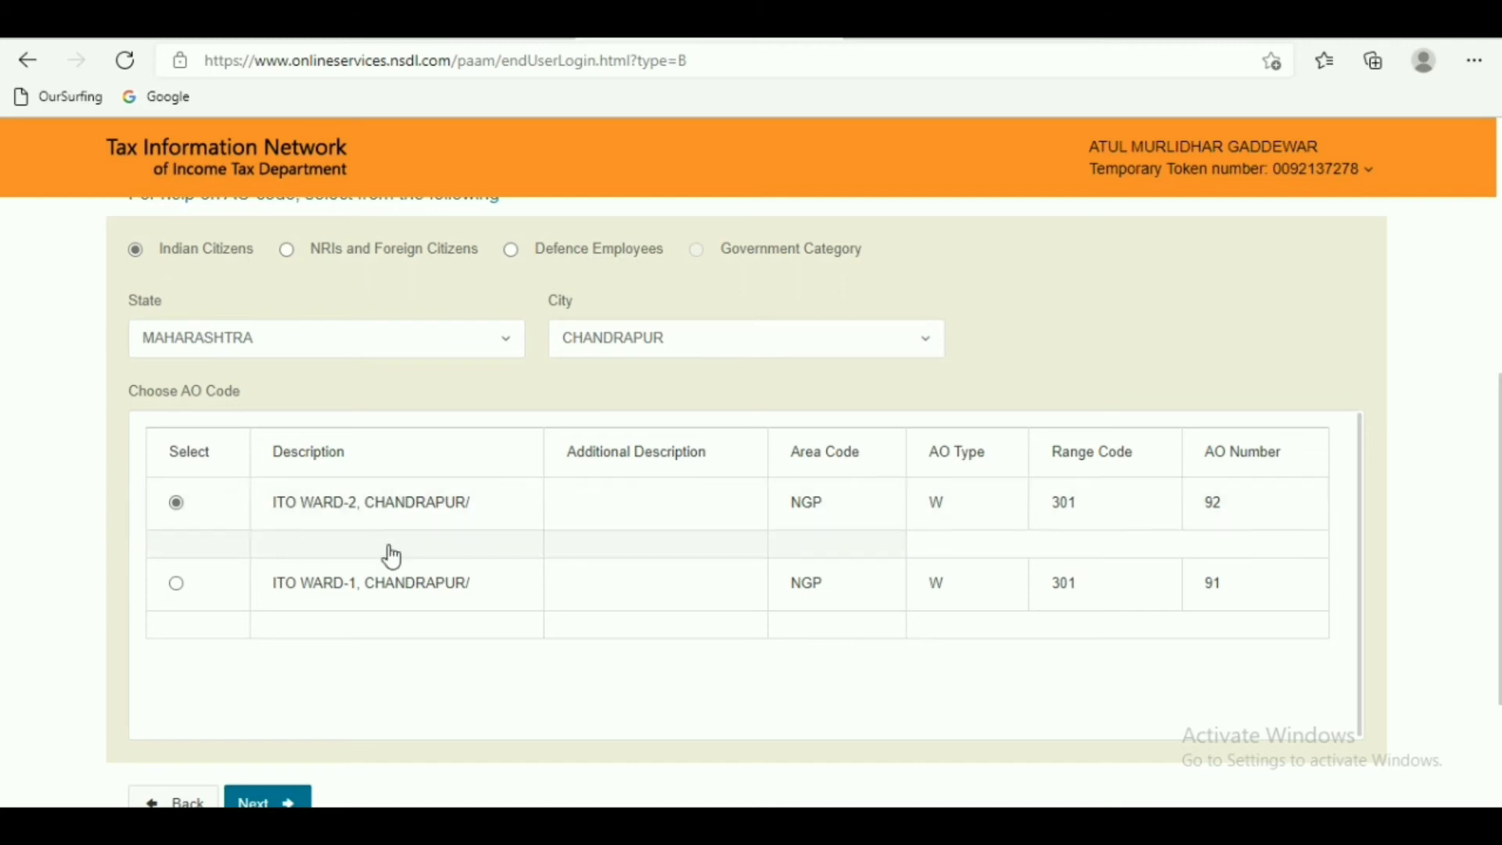
scroll(392, 557, up, 3)
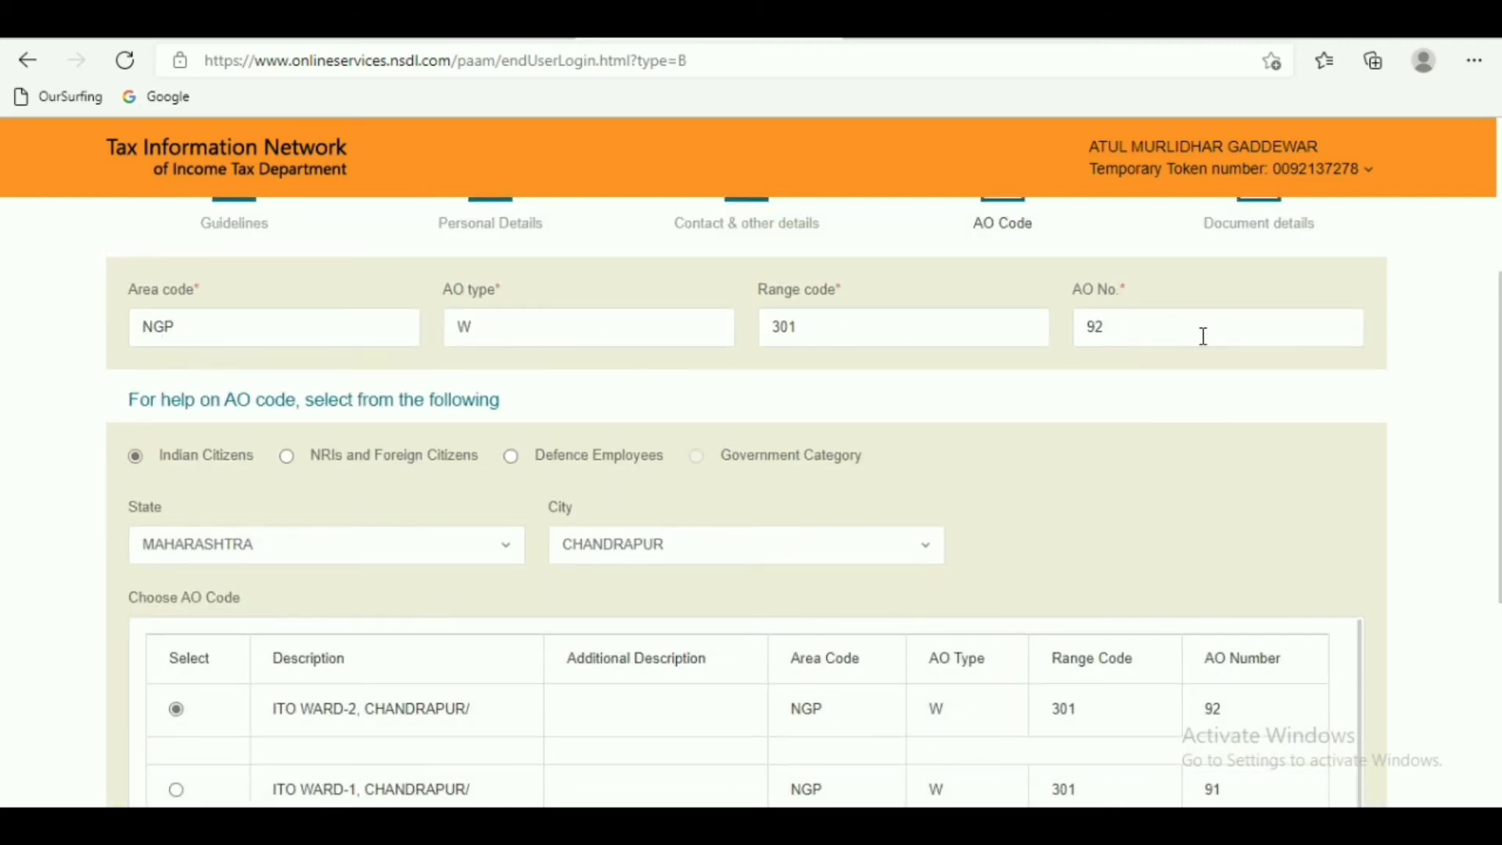
scroll(986, 339, down, 5)
click(287, 616)
- Check the proof documents and set the applicant's capacity in the declaration to Himself/Herself
scroll(715, 590, down, 2)
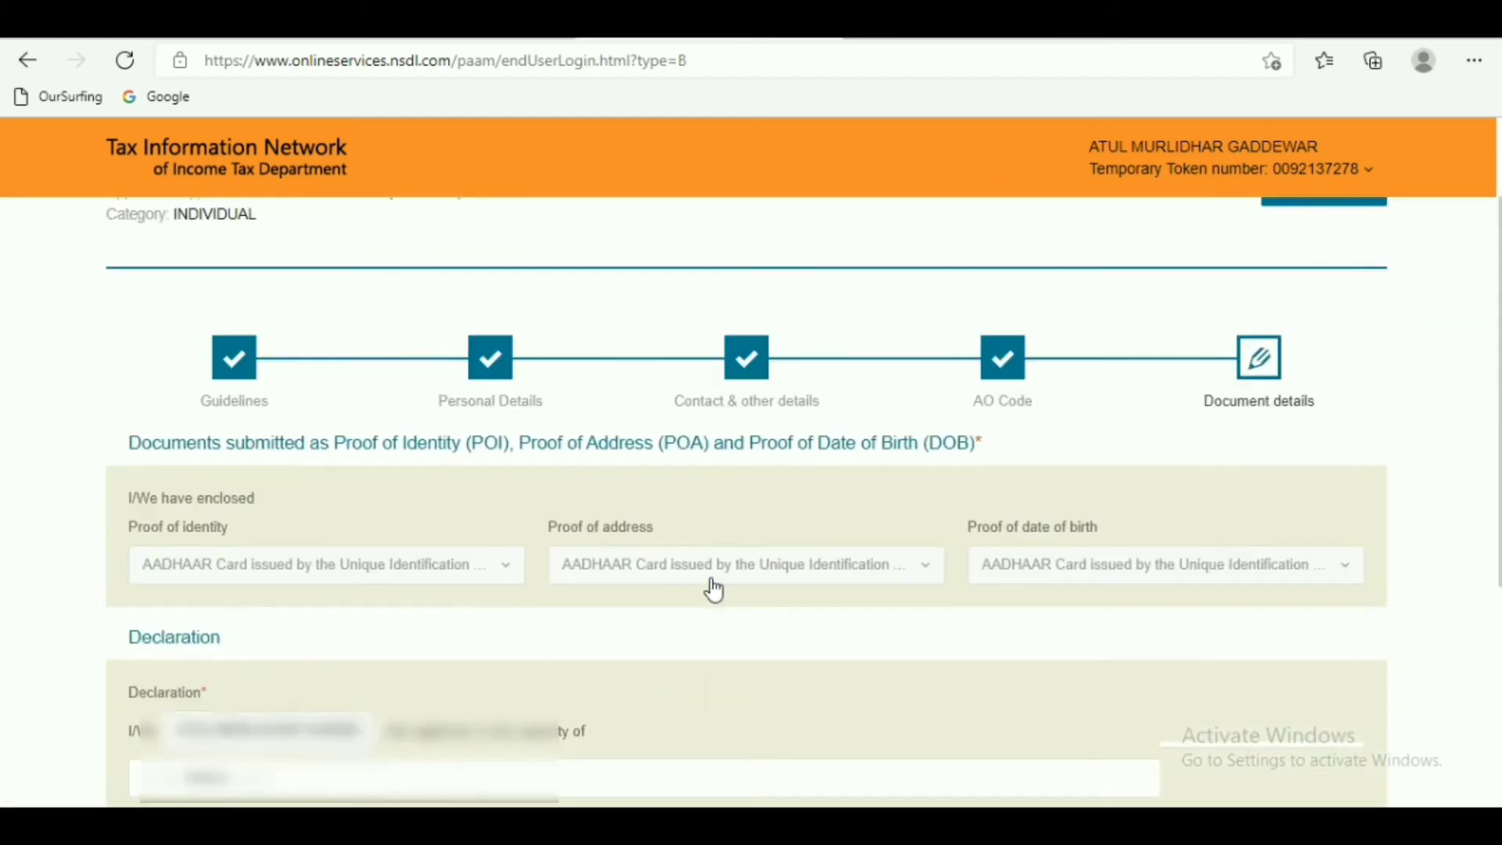
scroll(704, 583, down, 2)
scroll(1198, 790, up, 3)
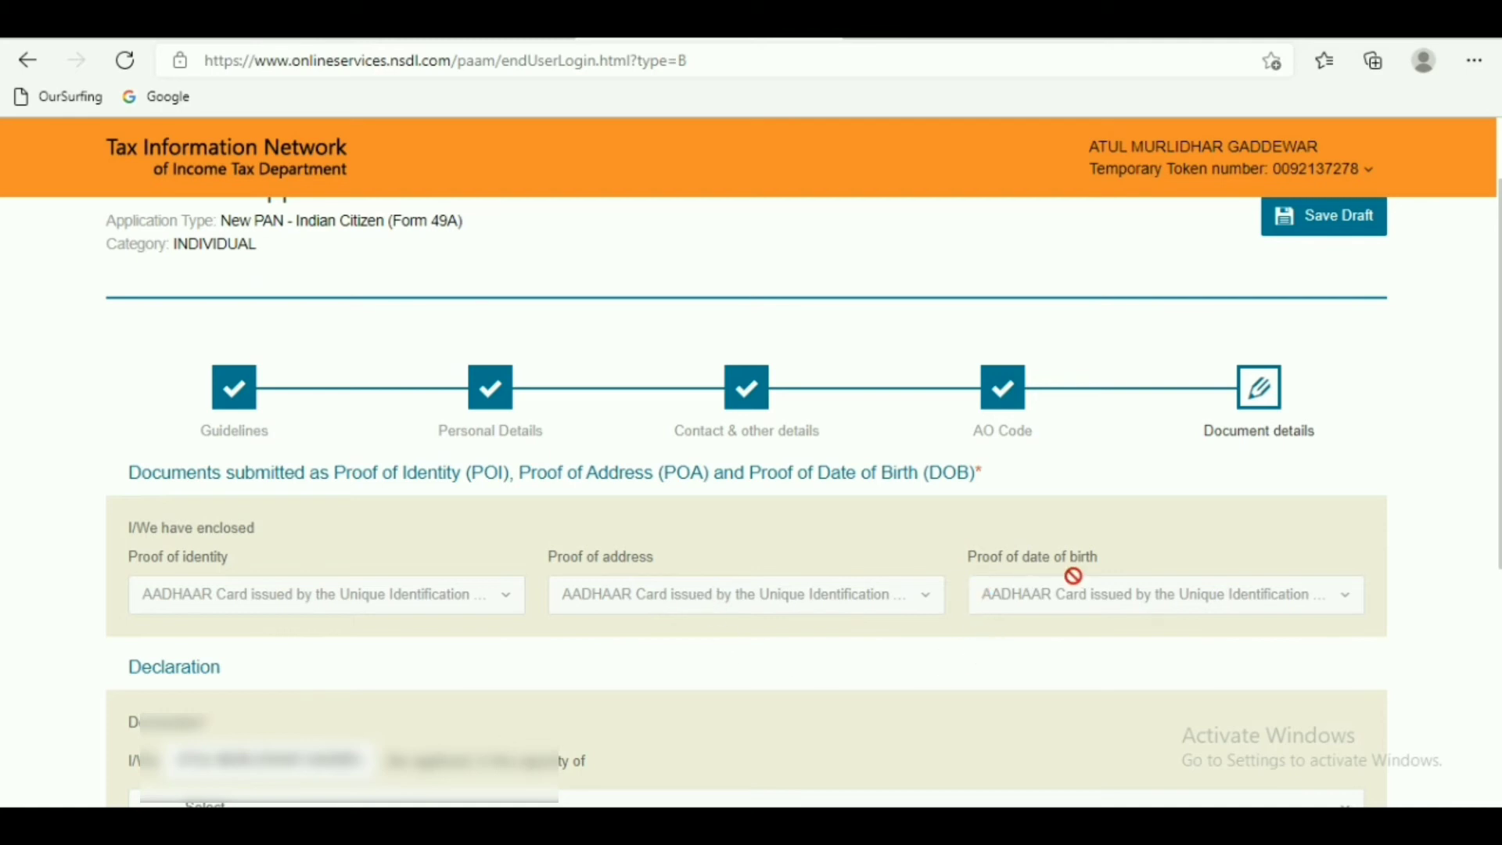
scroll(655, 545, down, 3)
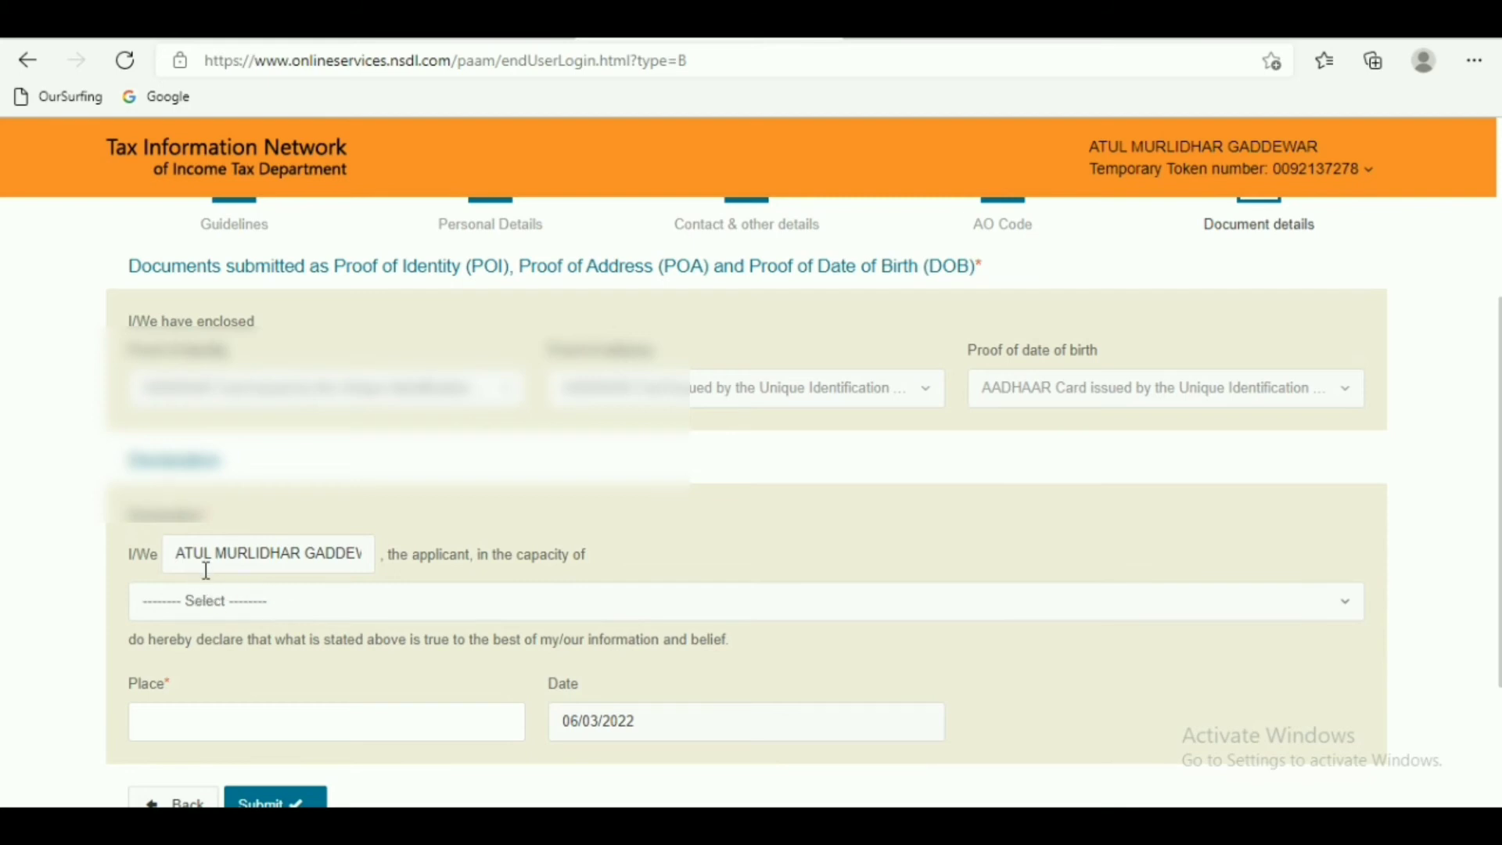
click(259, 612)
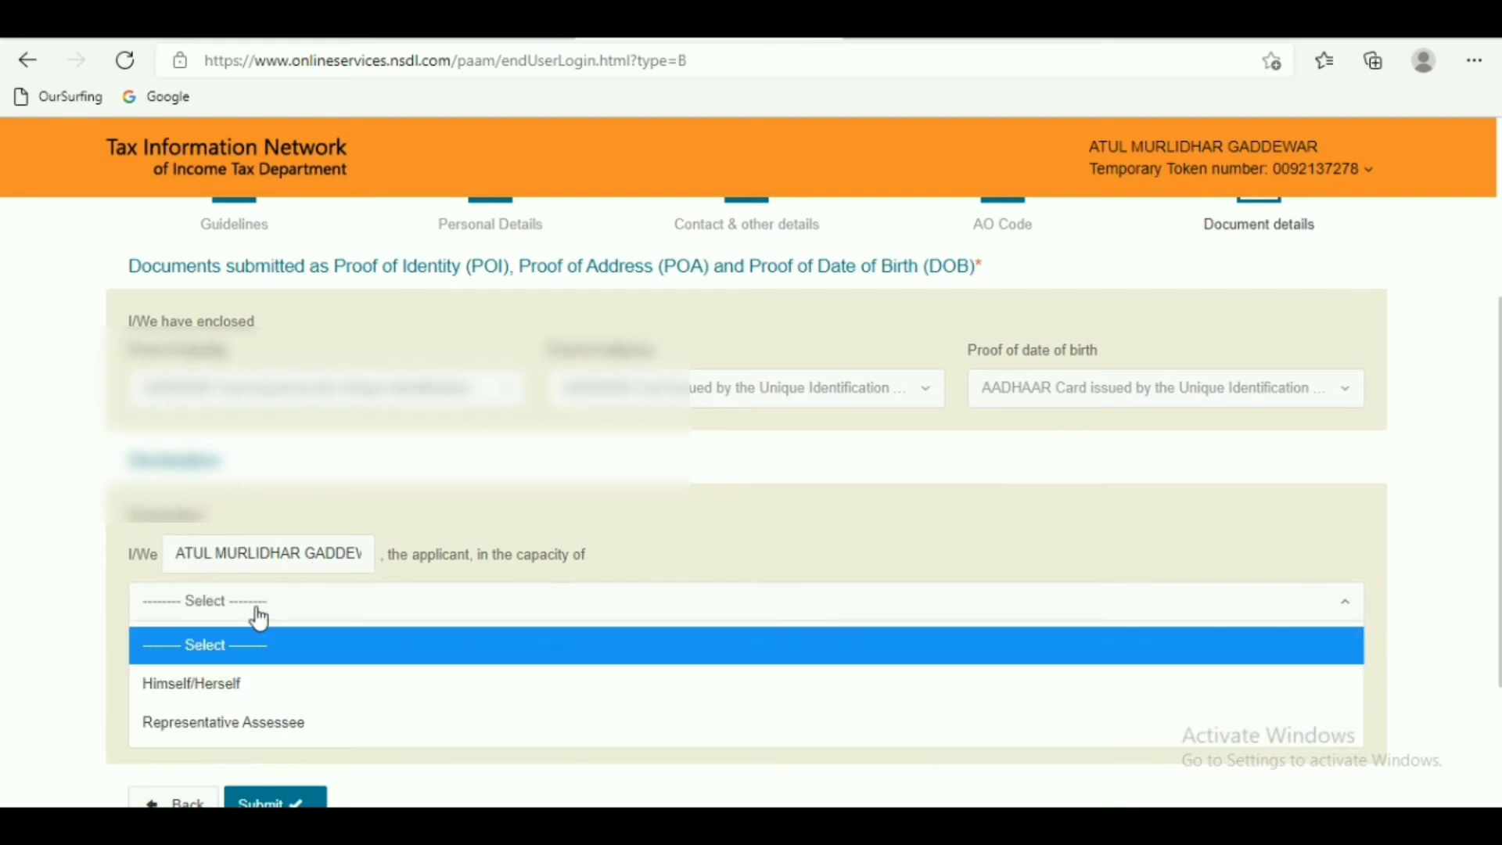
click(227, 692)
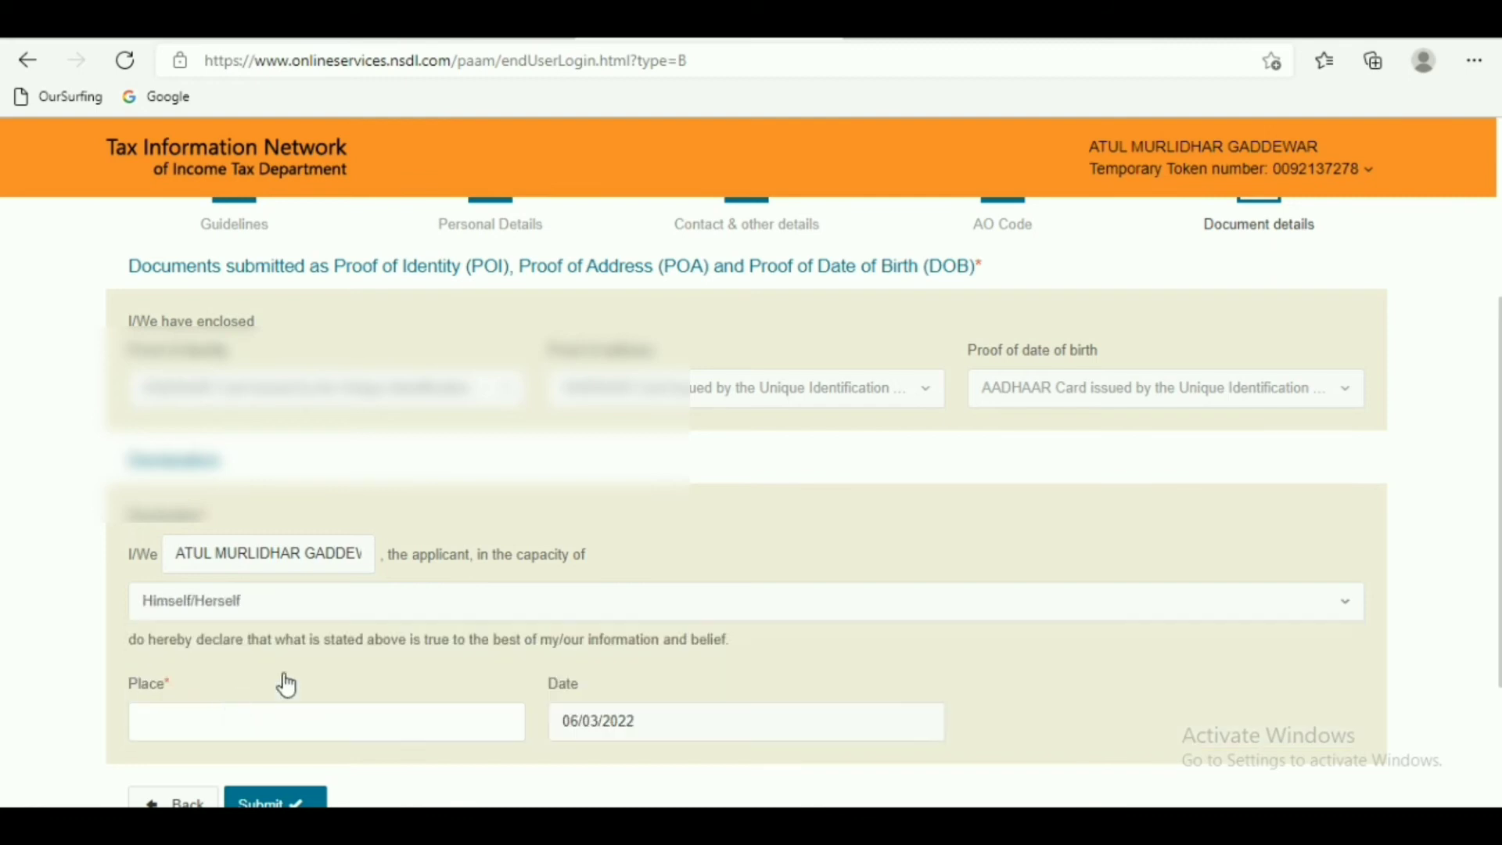
- Fill in the place in the declaration and submit the application form
scroll(287, 685, down, 3)
click(197, 519)
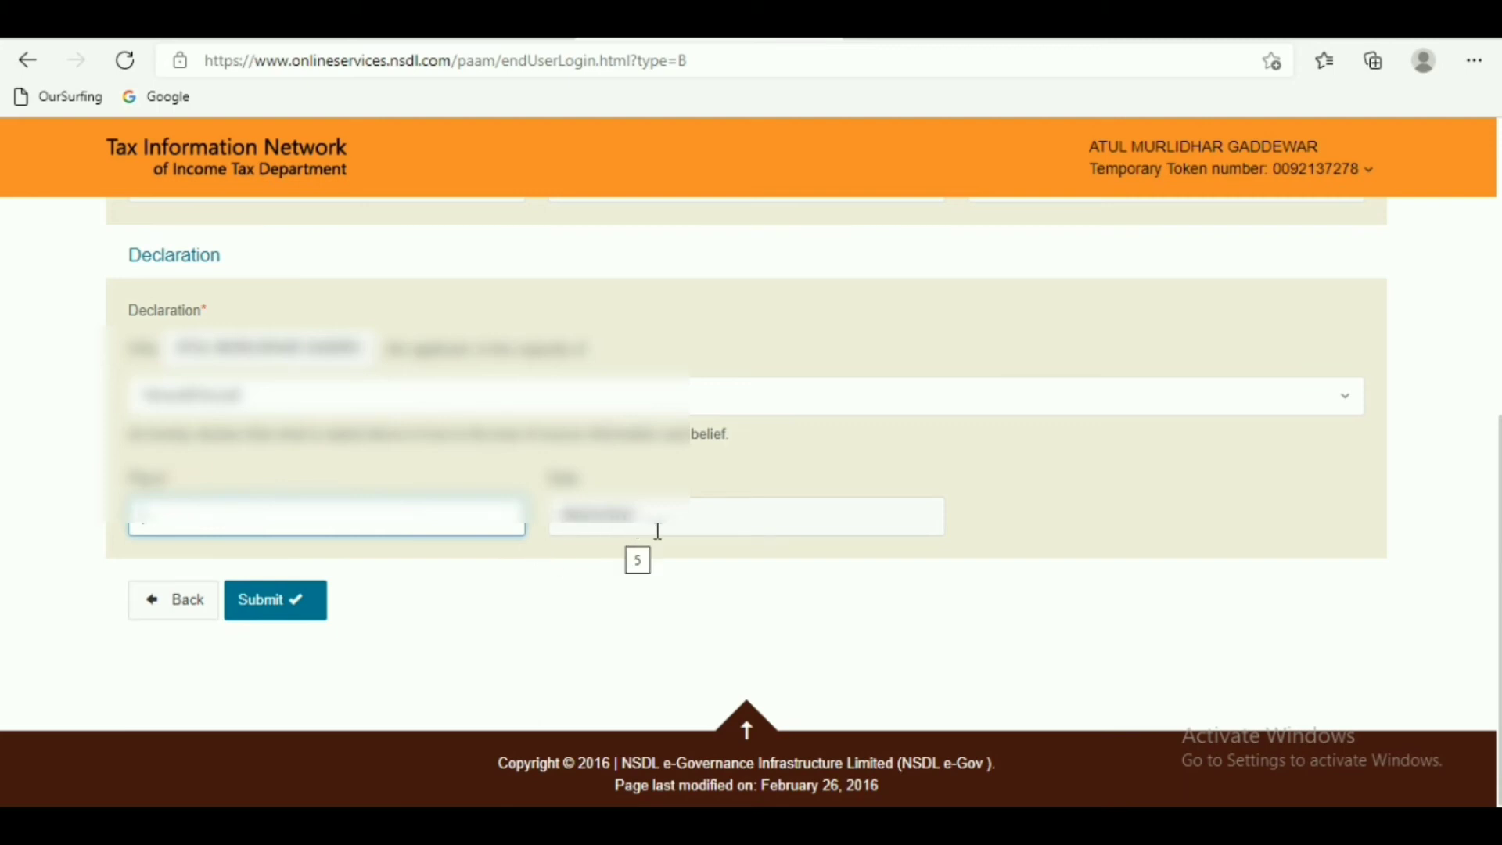
click(282, 630)
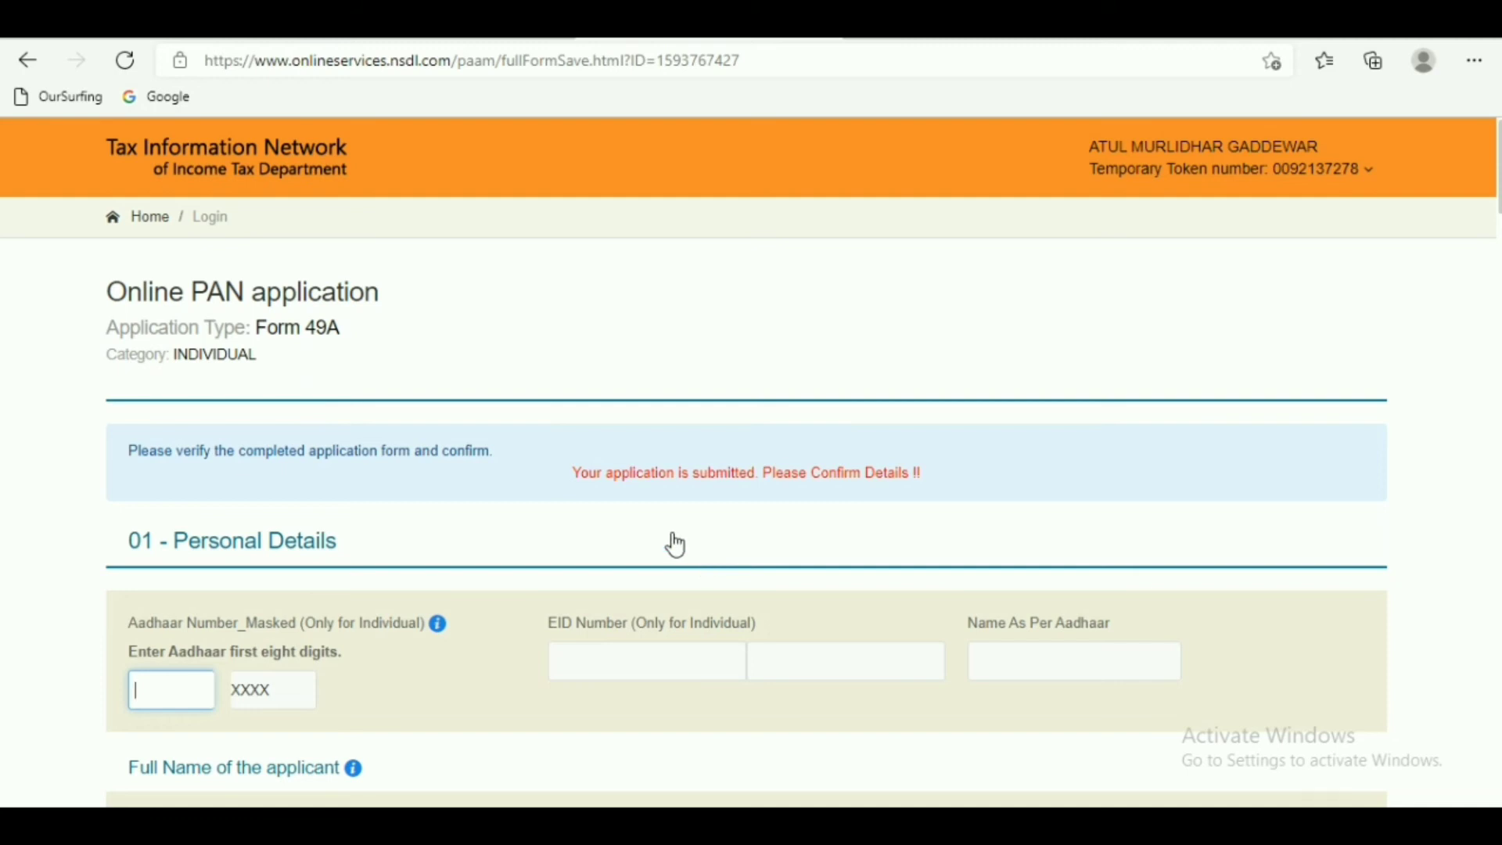
- Enter the first eight digits of the applicant's Aadhaar number and confirm the completed application to reach the payment page
scroll(503, 513, down, 3)
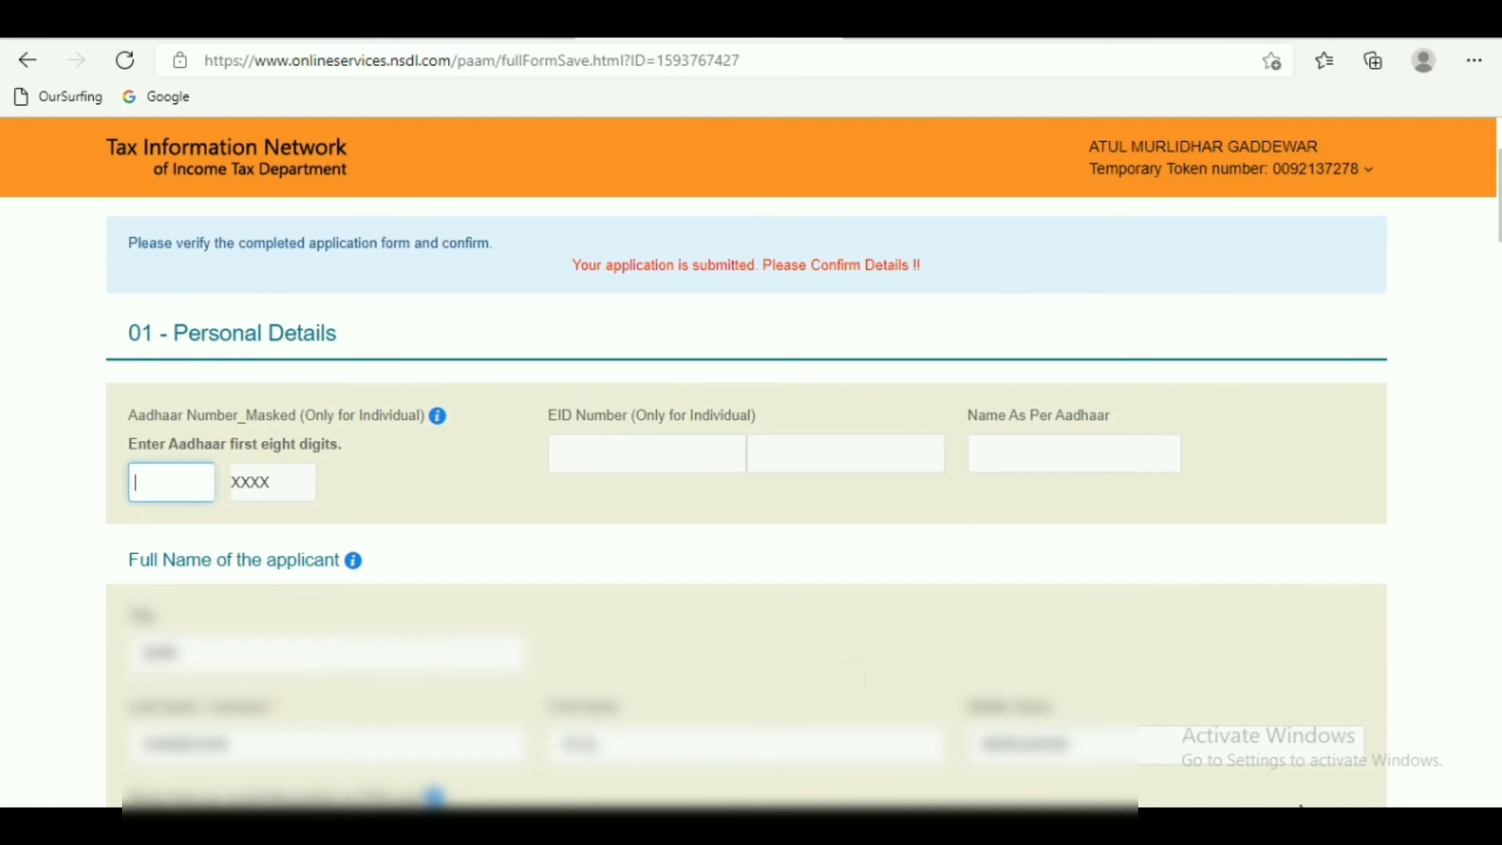
scroll(1217, 795, down, 1)
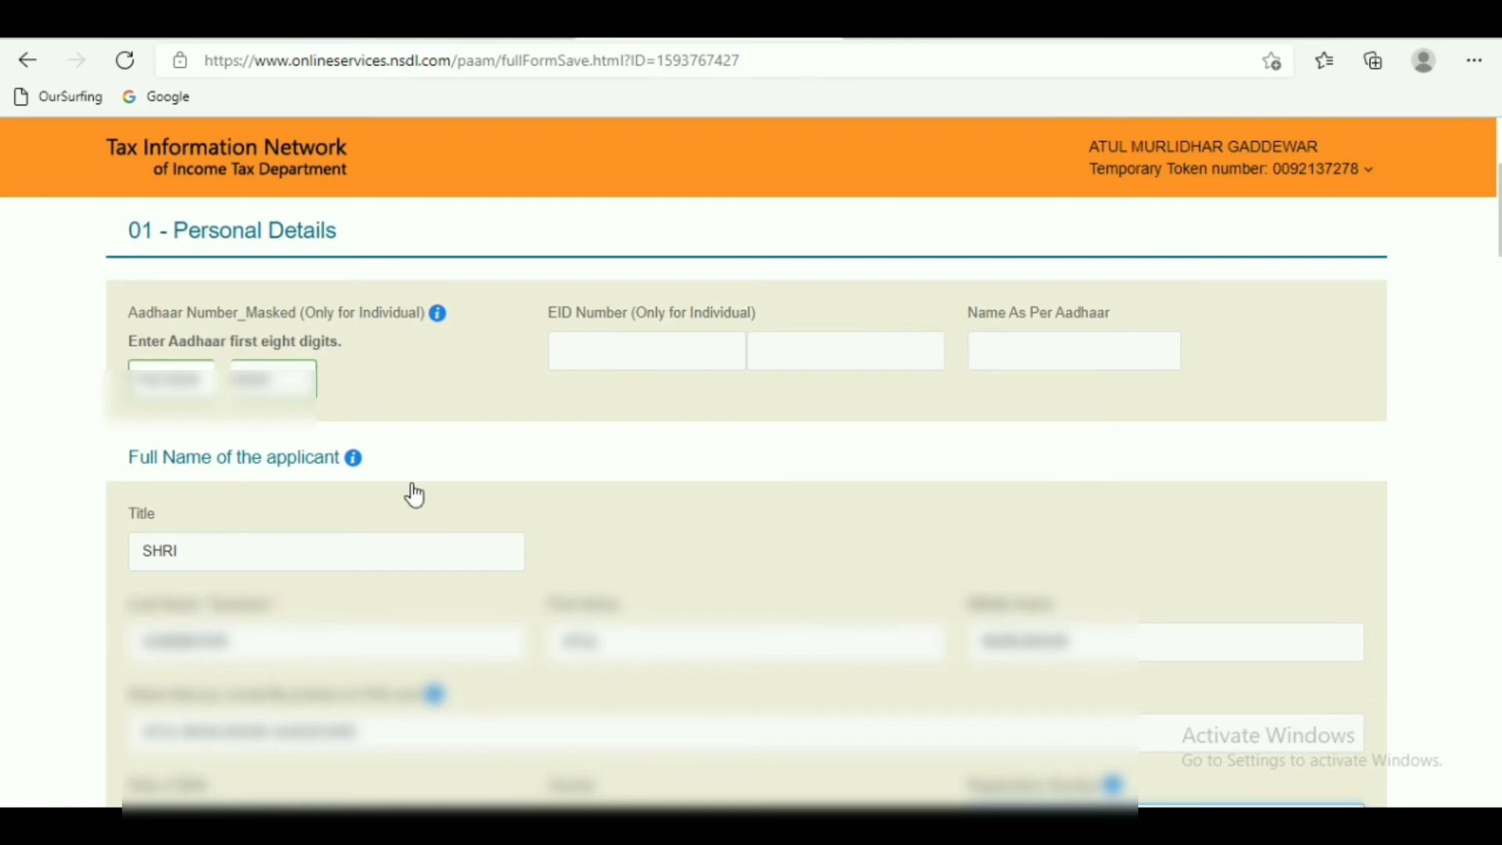
scroll(415, 493, down, 1)
scroll(438, 489, down, 2)
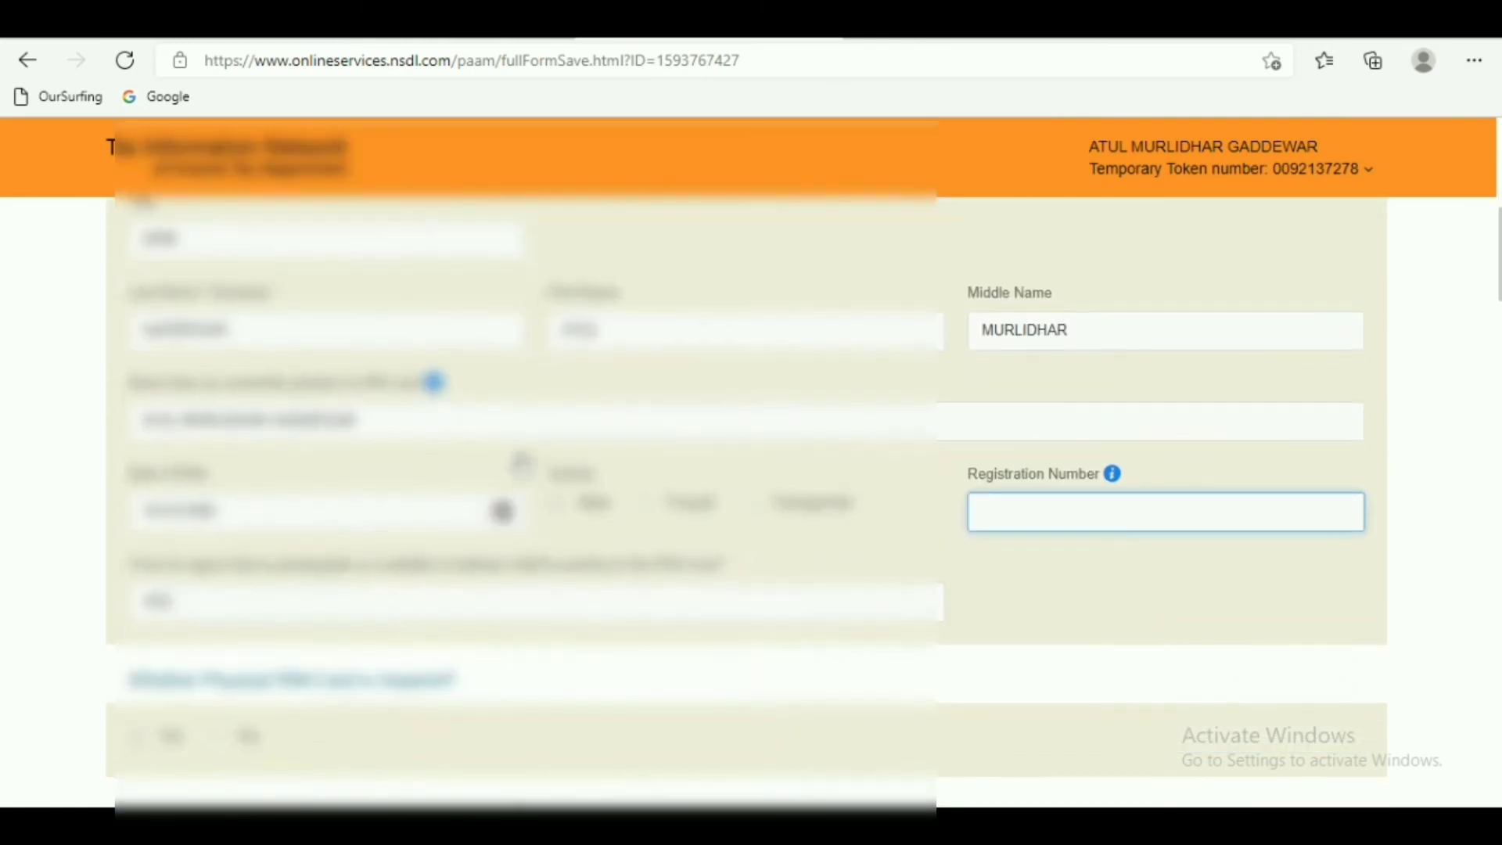
scroll(507, 448, down, 1)
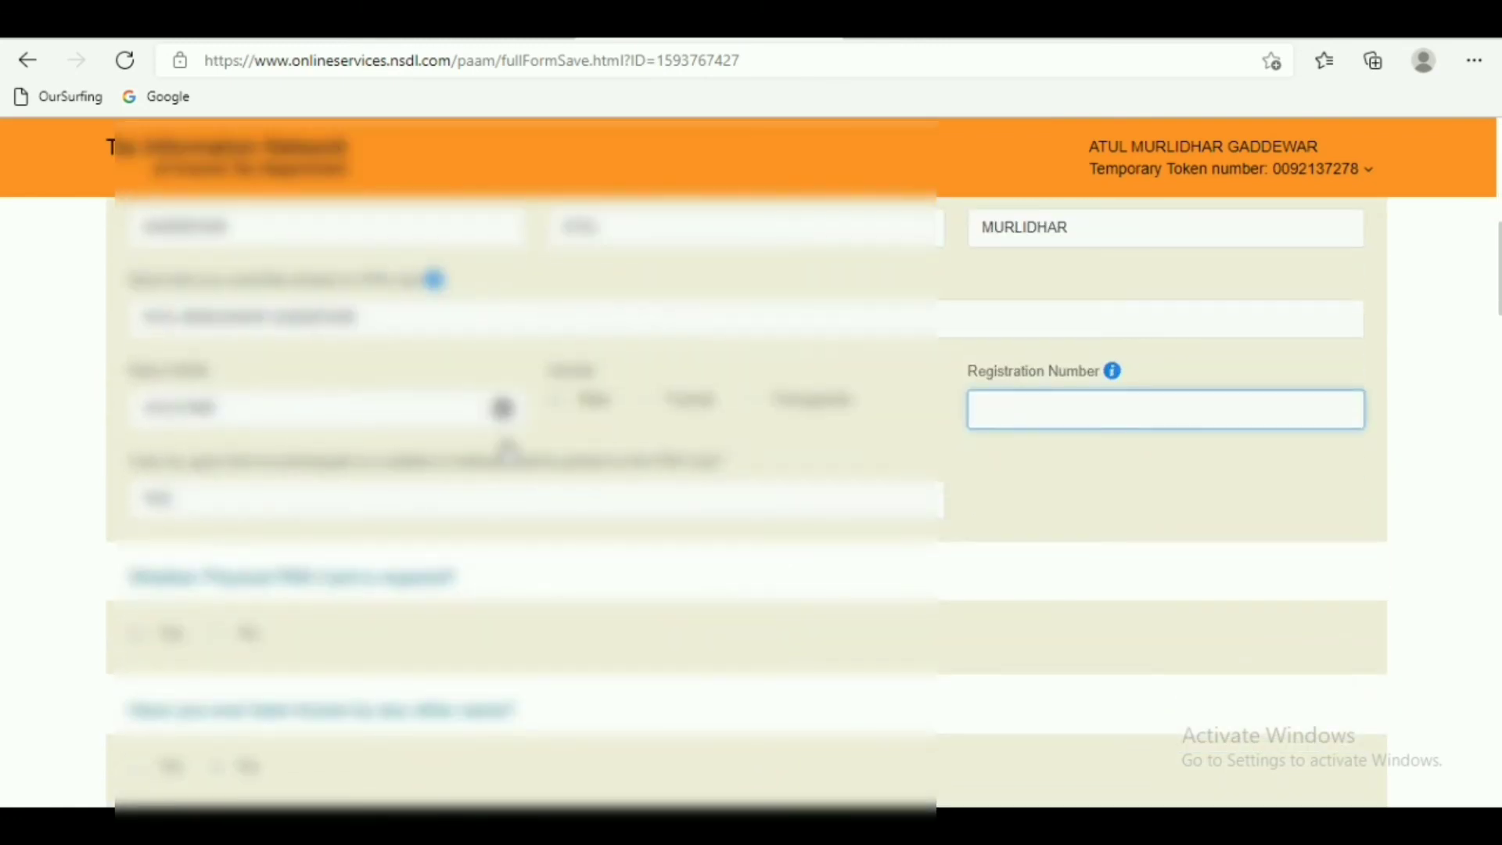
scroll(507, 447, down, 12)
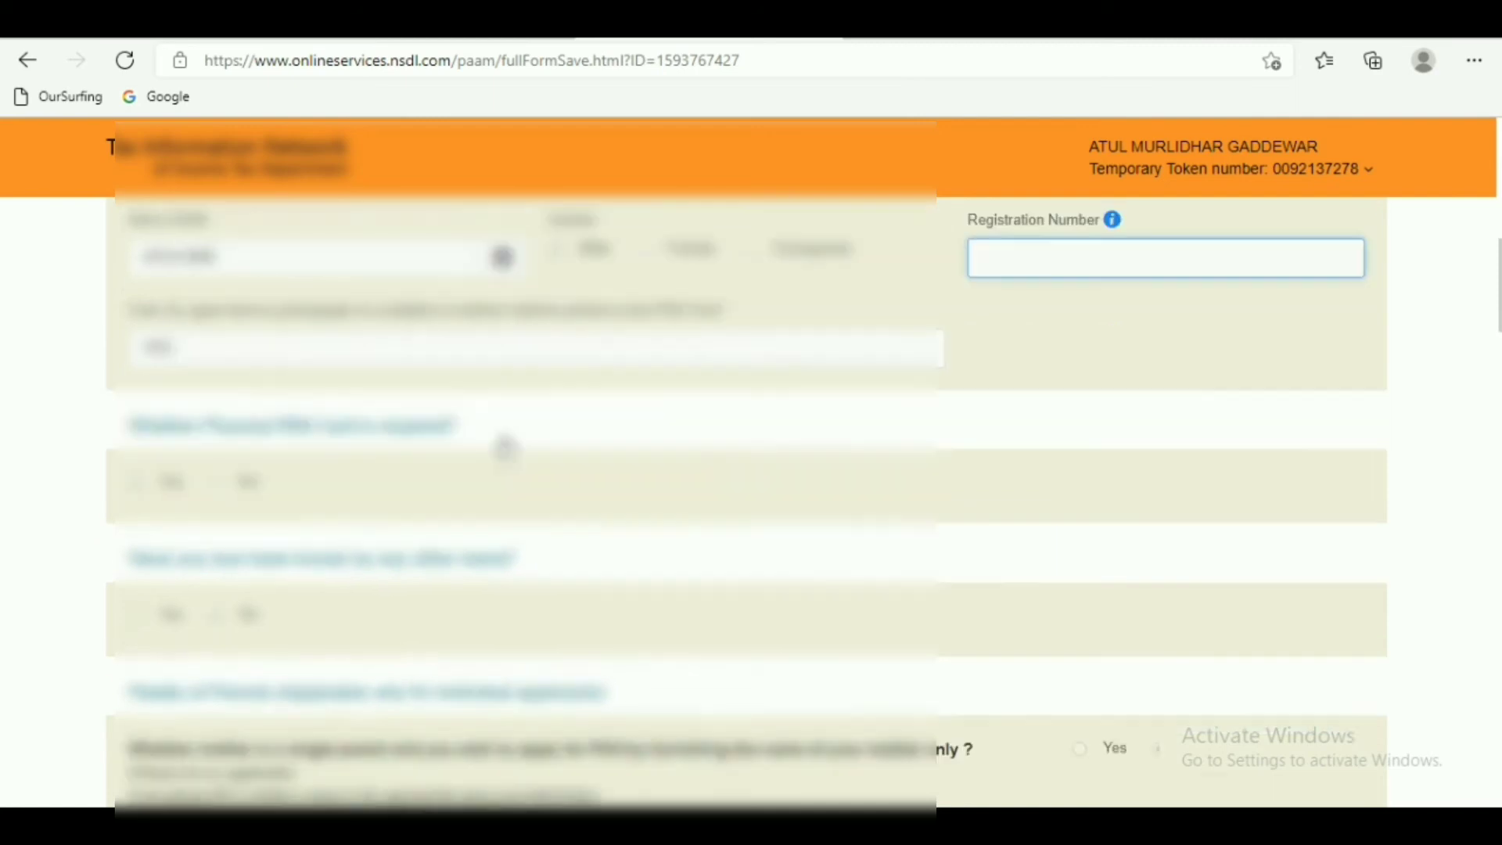
scroll(499, 442, down, 15)
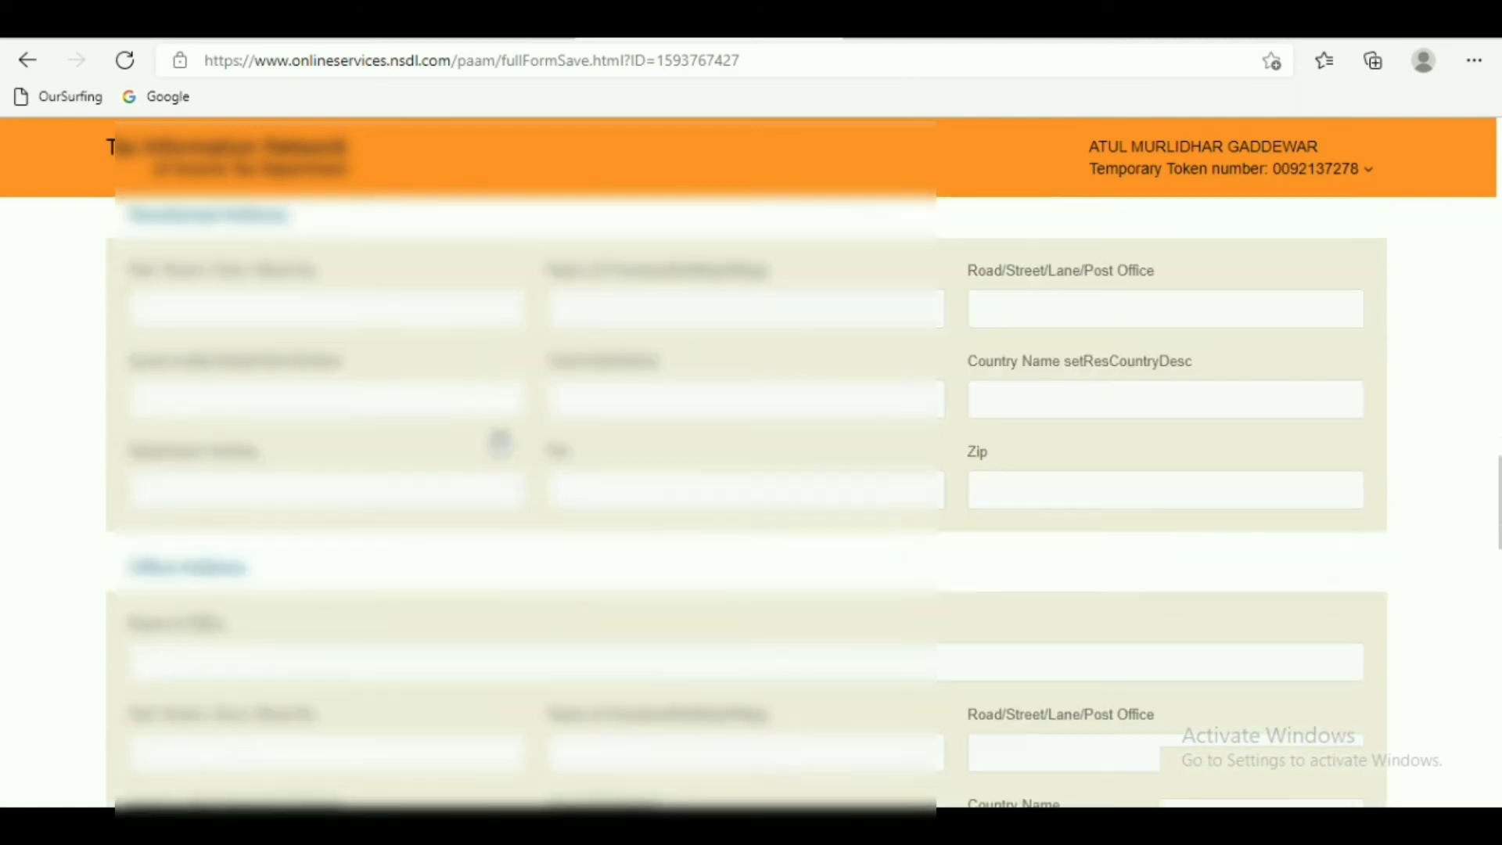
scroll(495, 449, down, 4)
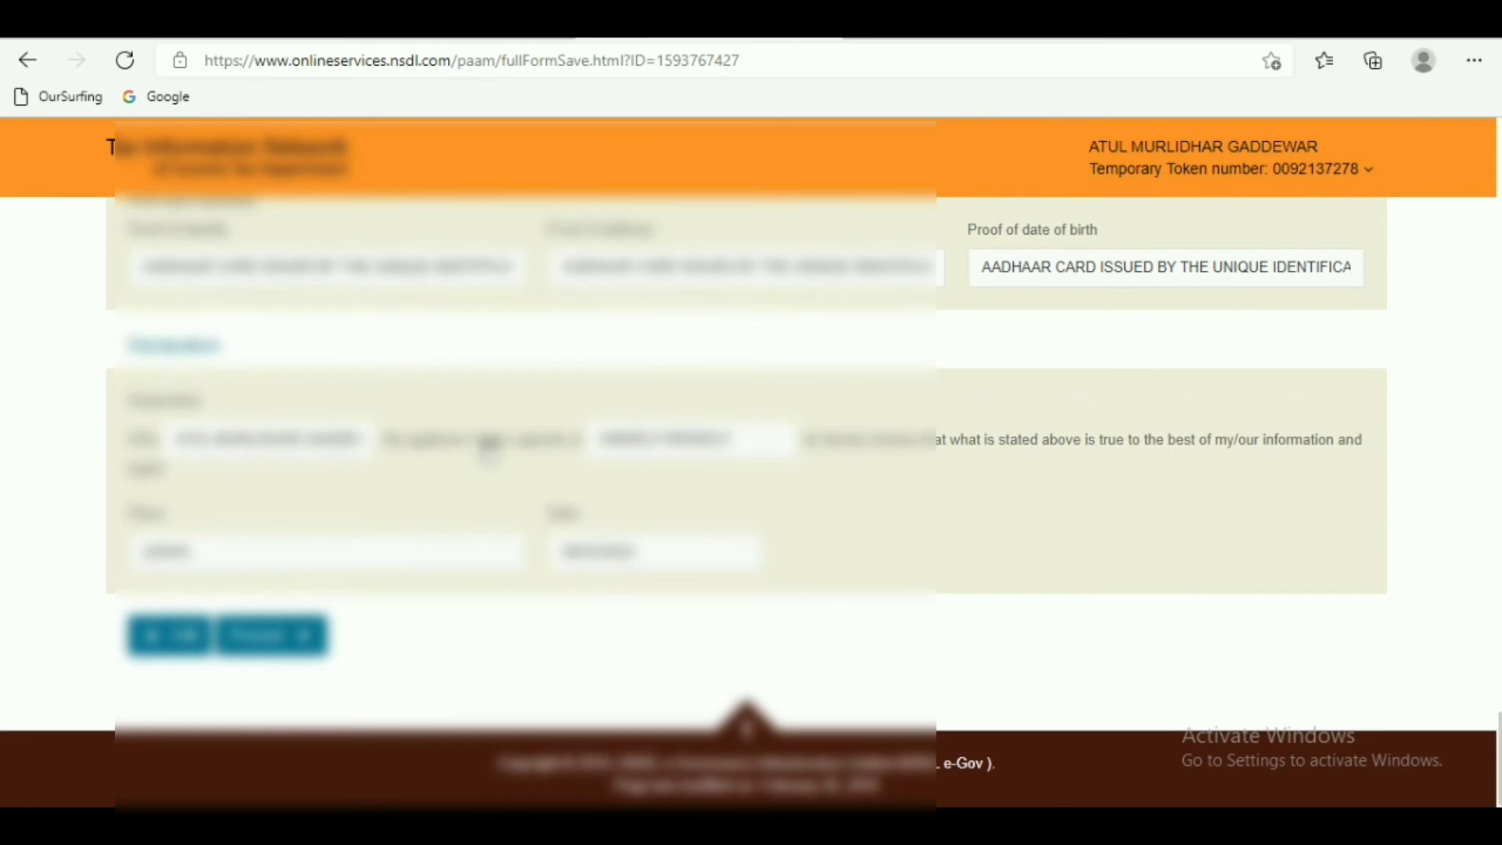
click(280, 631)
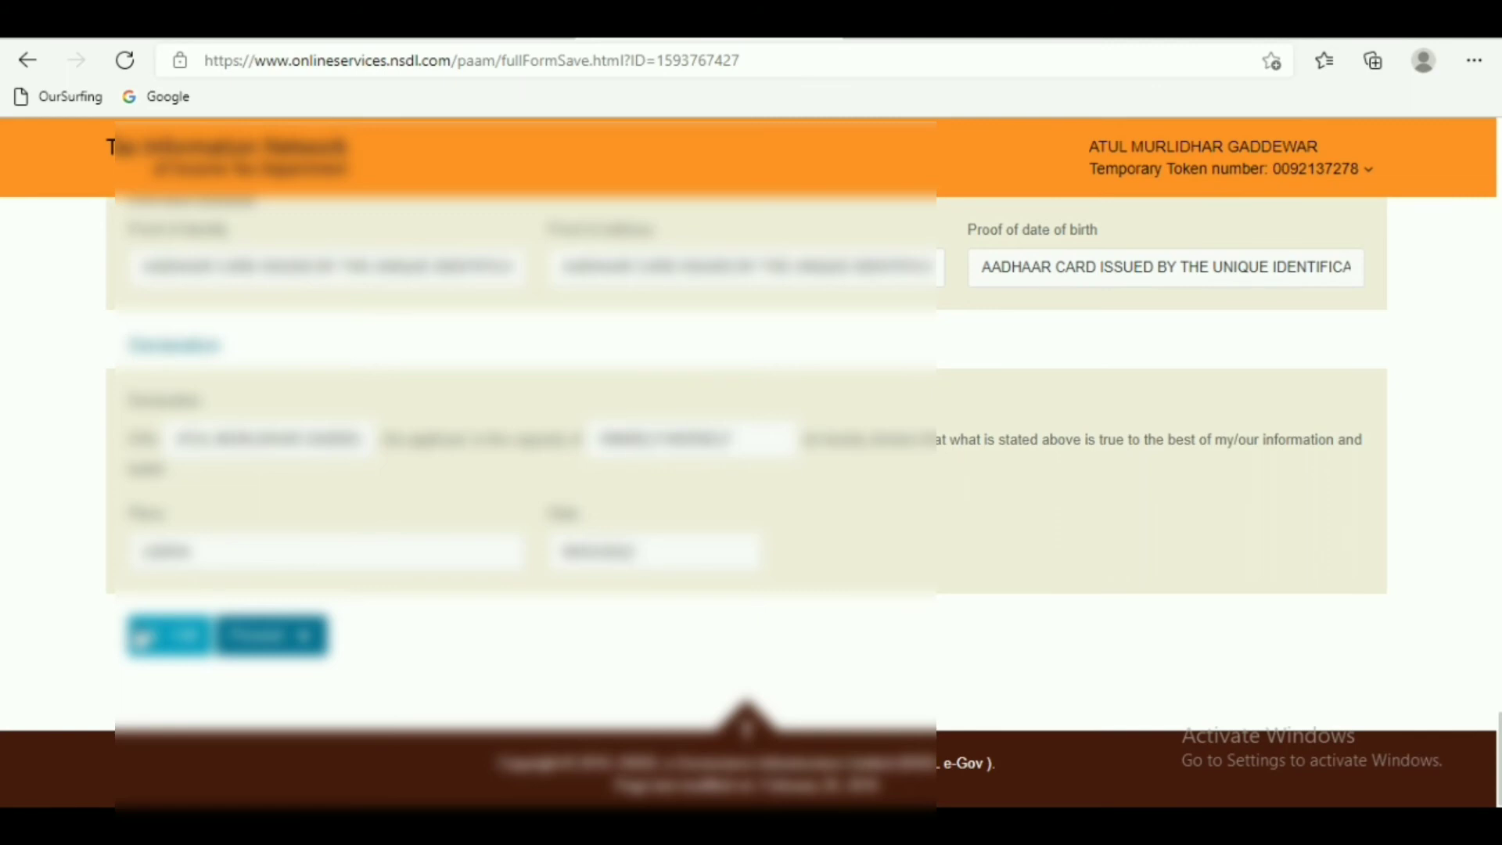
click(268, 654)
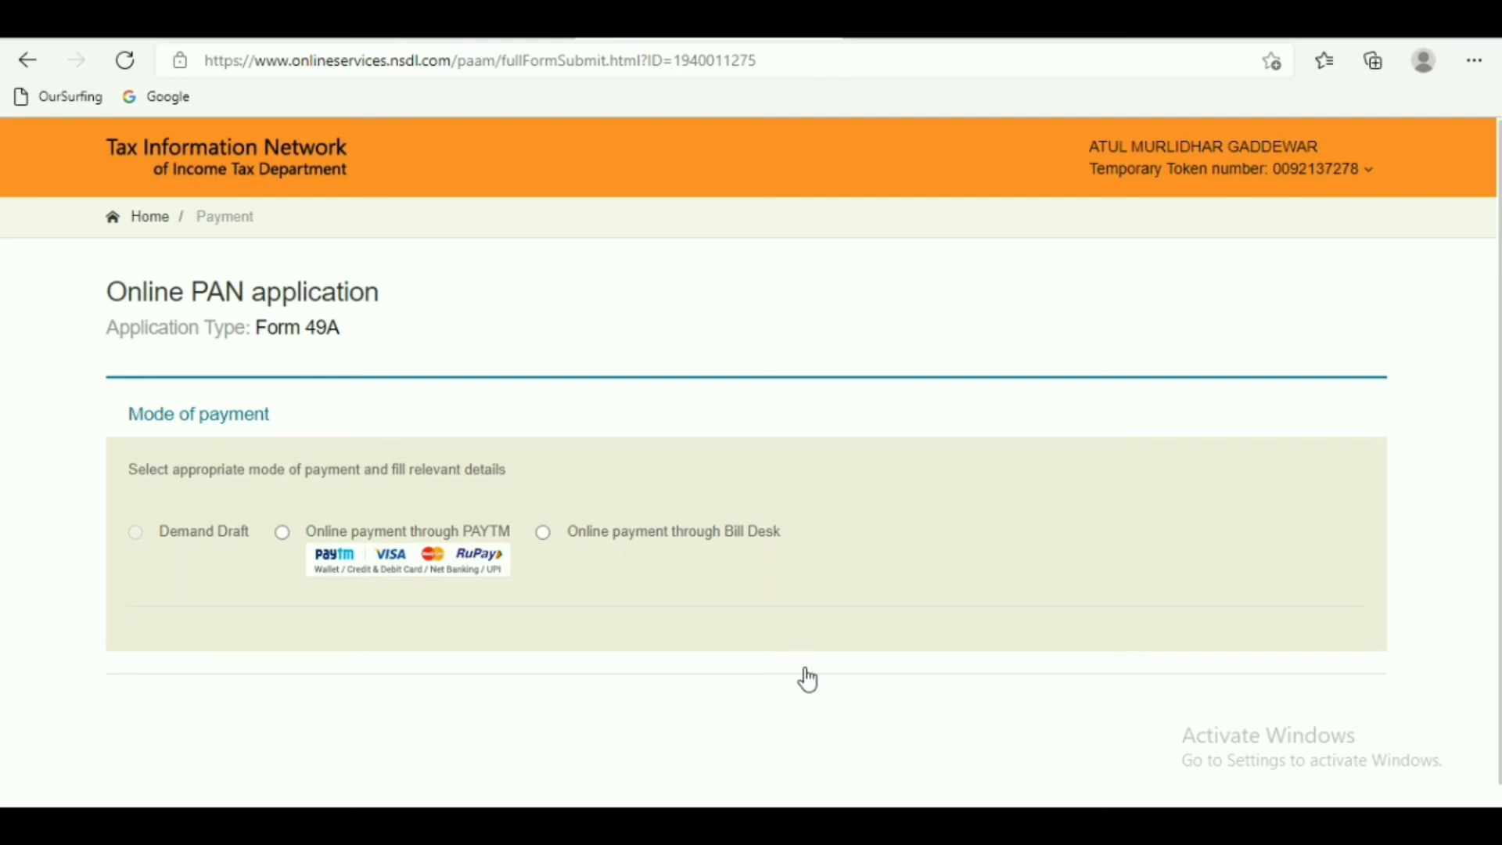
- Choose online payment through PAYTM as the mode of payment and review the payment charges information
click(436, 536)
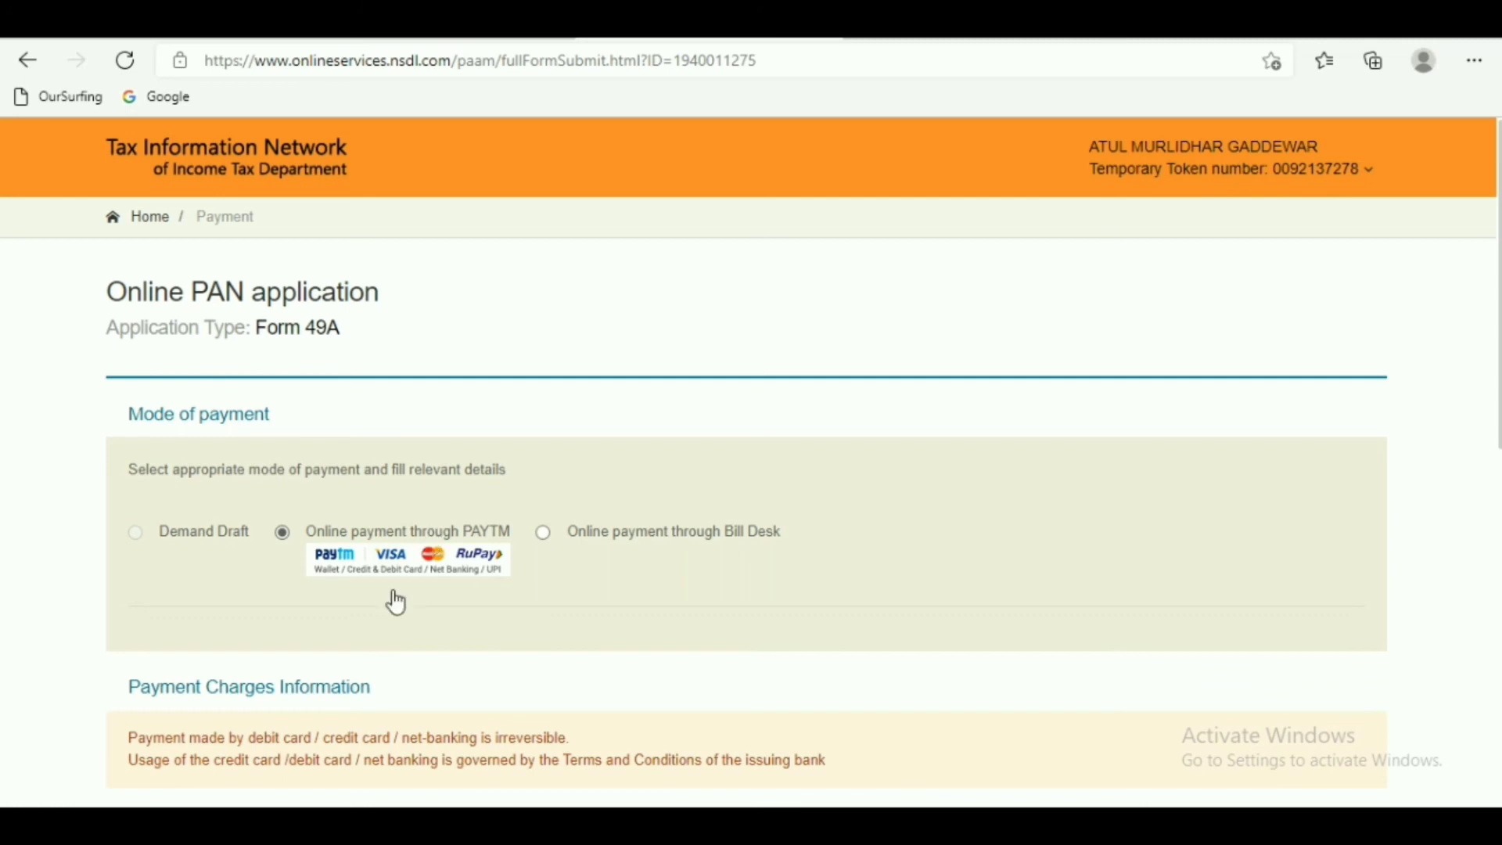
scroll(415, 590, down, 7)
scroll(570, 577, up, 1)
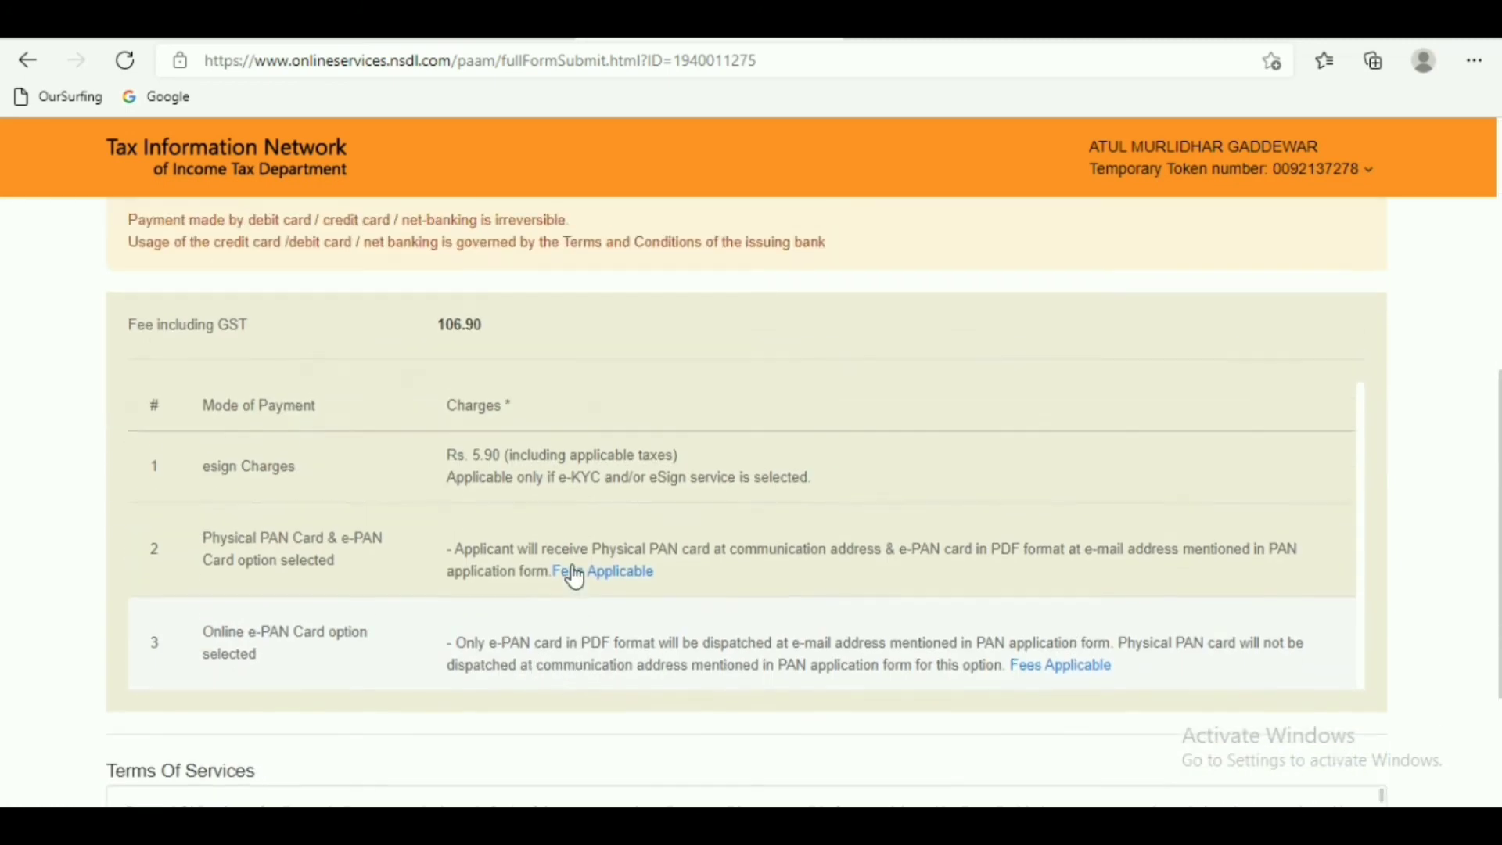
scroll(195, 691, up, 4)
scroll(295, 684, down, 2)
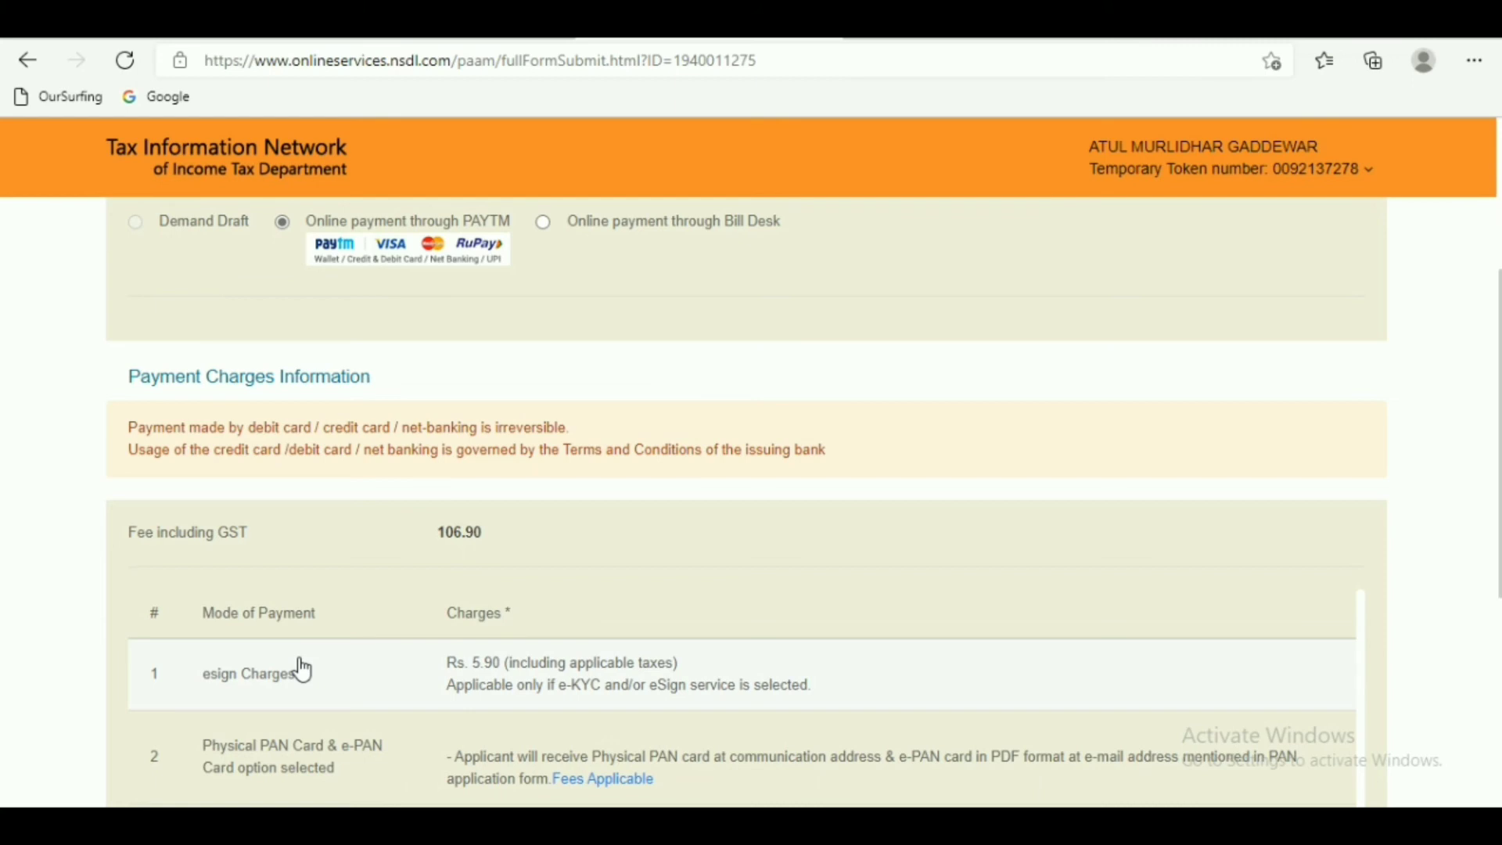
scroll(303, 670, down, 5)
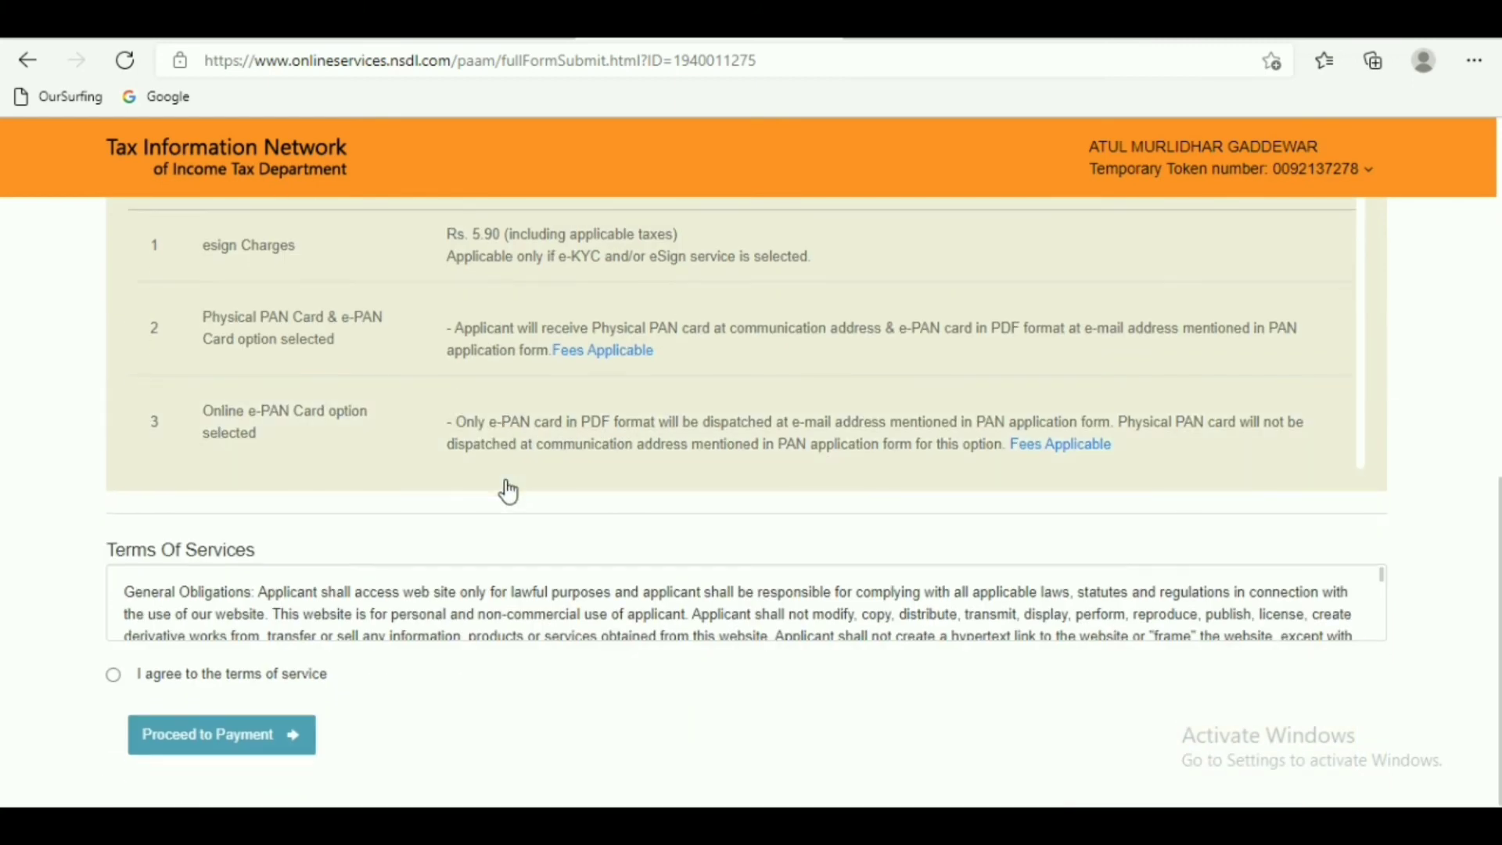
- Agree to the terms of service and confirm the fee payment to continue to the Paytm gateway
click(117, 677)
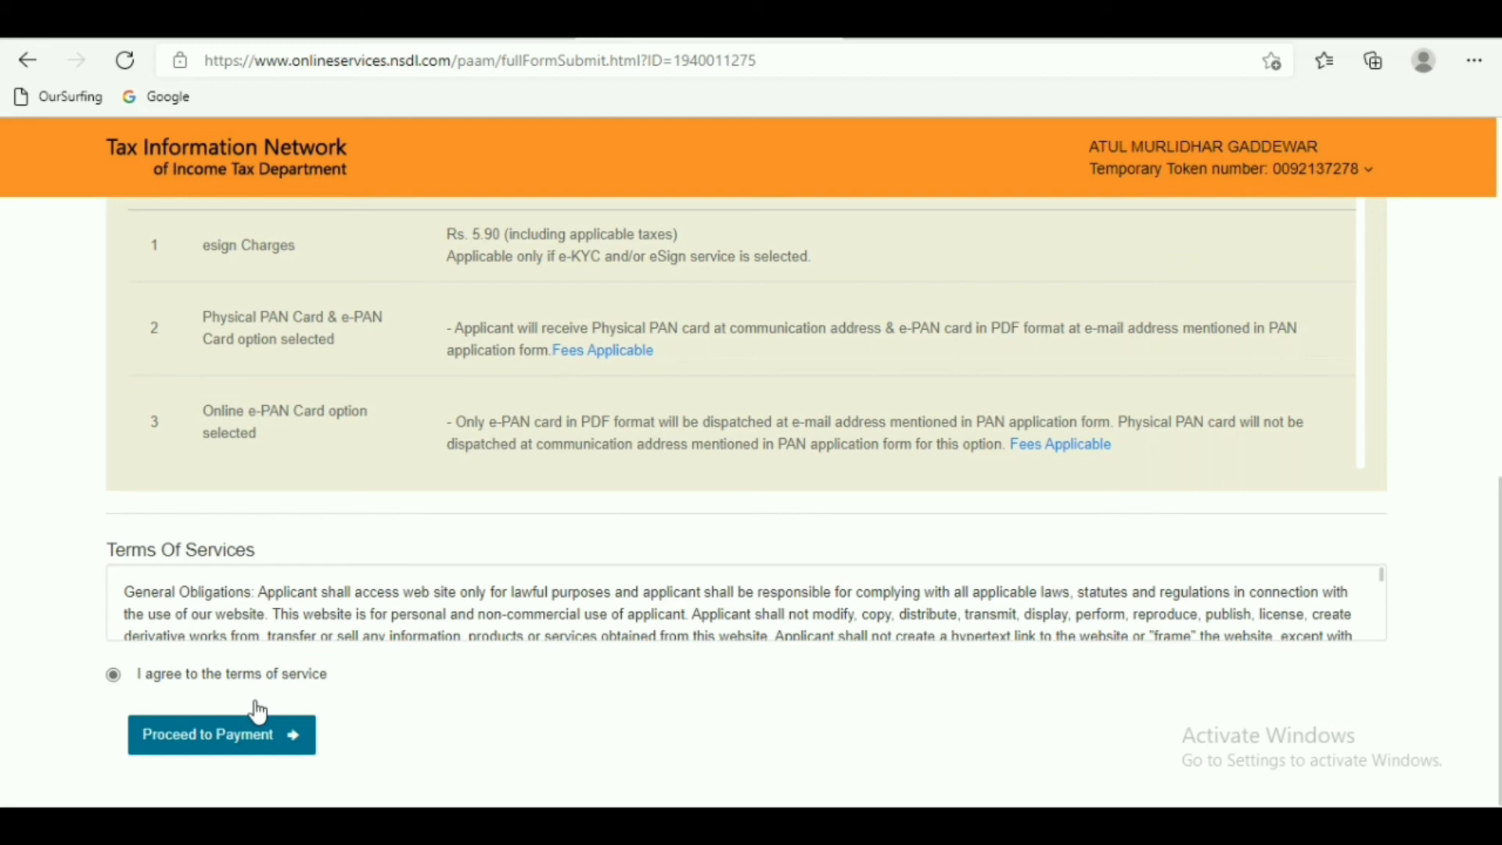
click(206, 750)
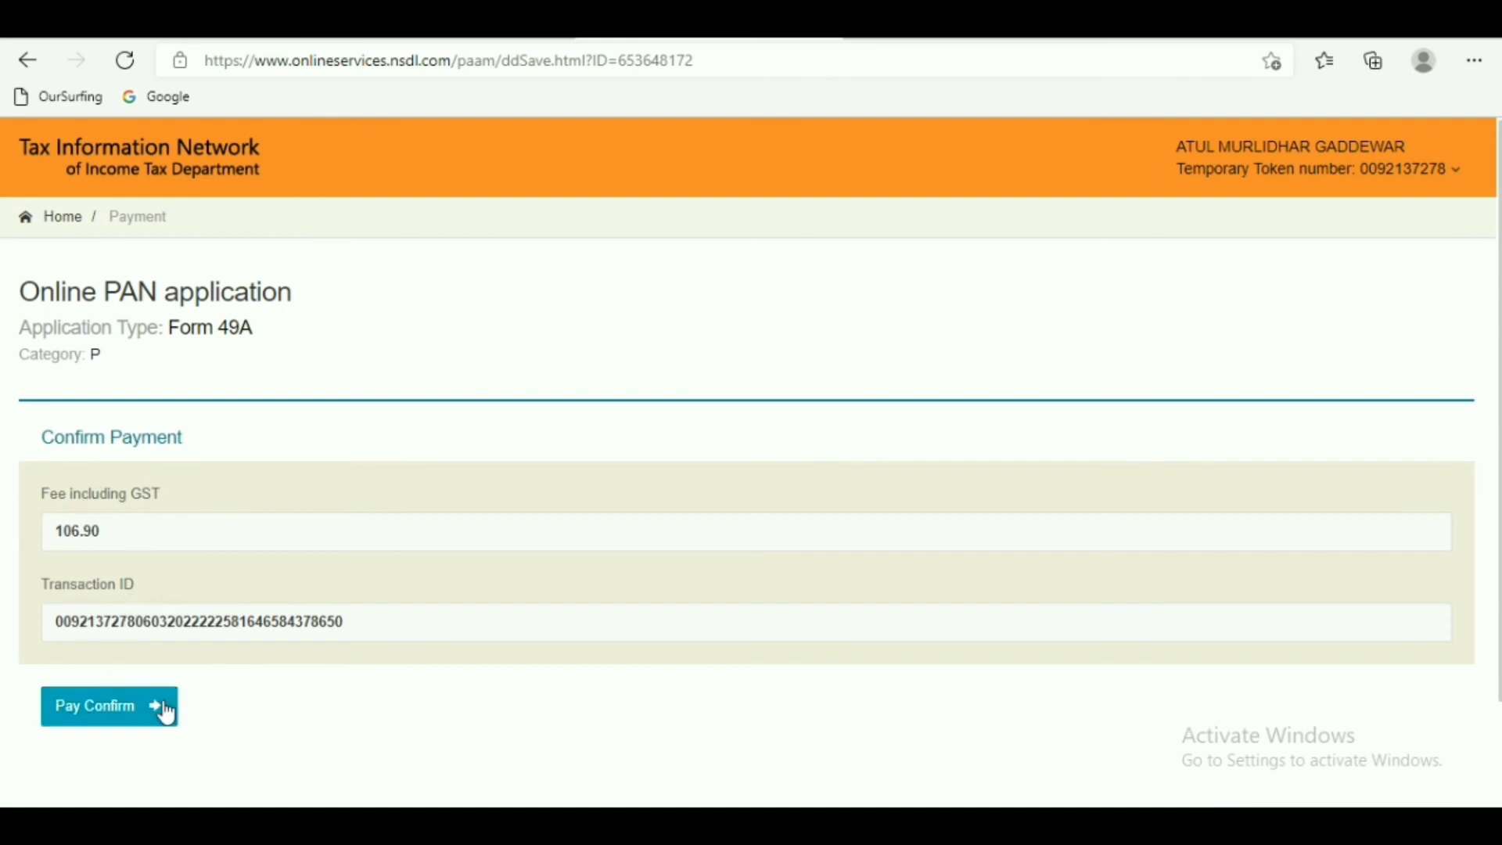
click(99, 722)
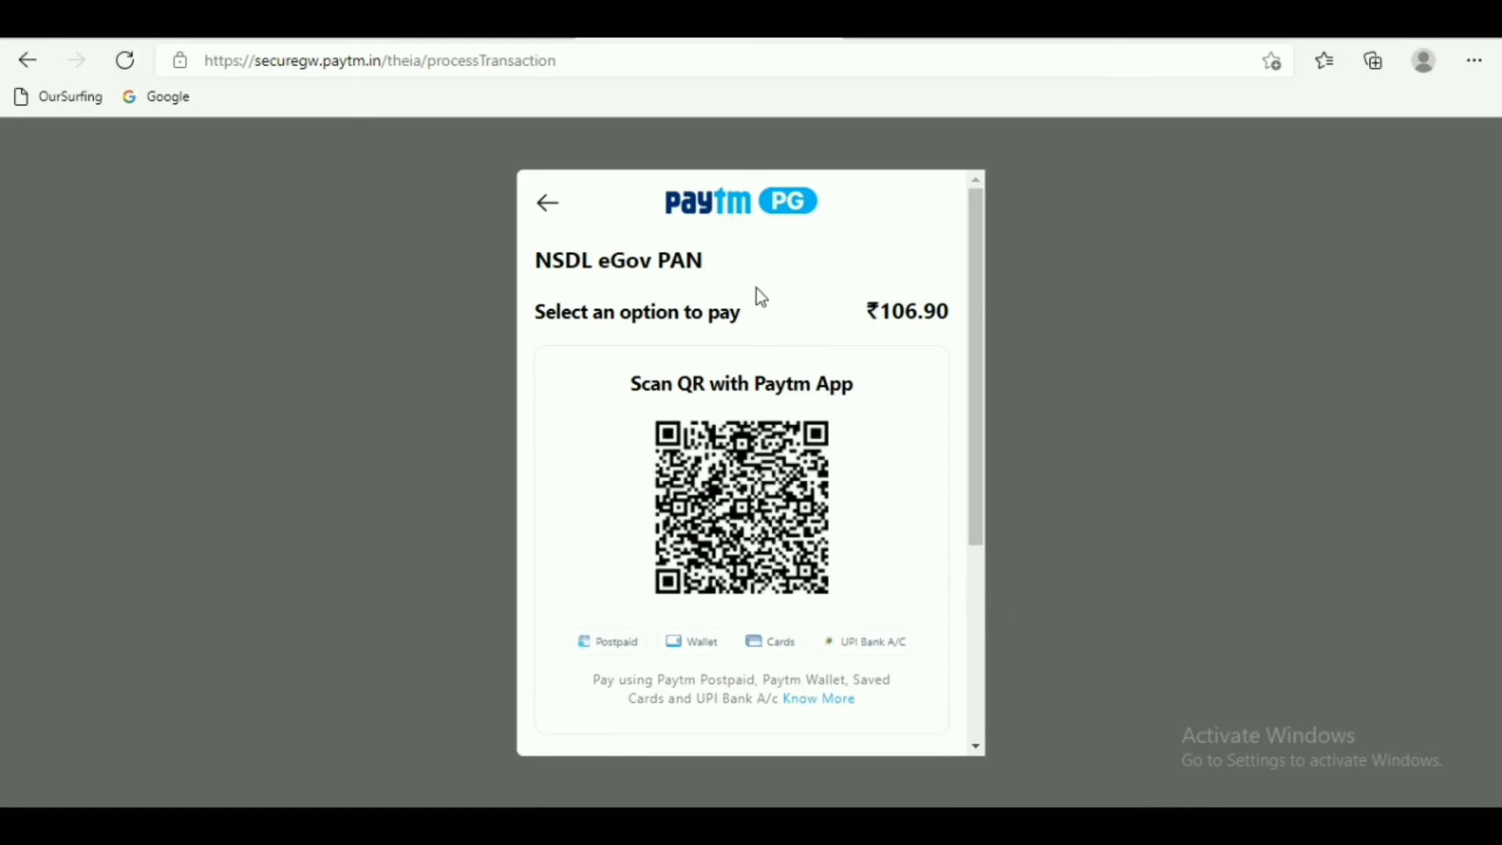
- Look through the available Paytm payment options for paying the PAN application fee
scroll(757, 289, down, 1)
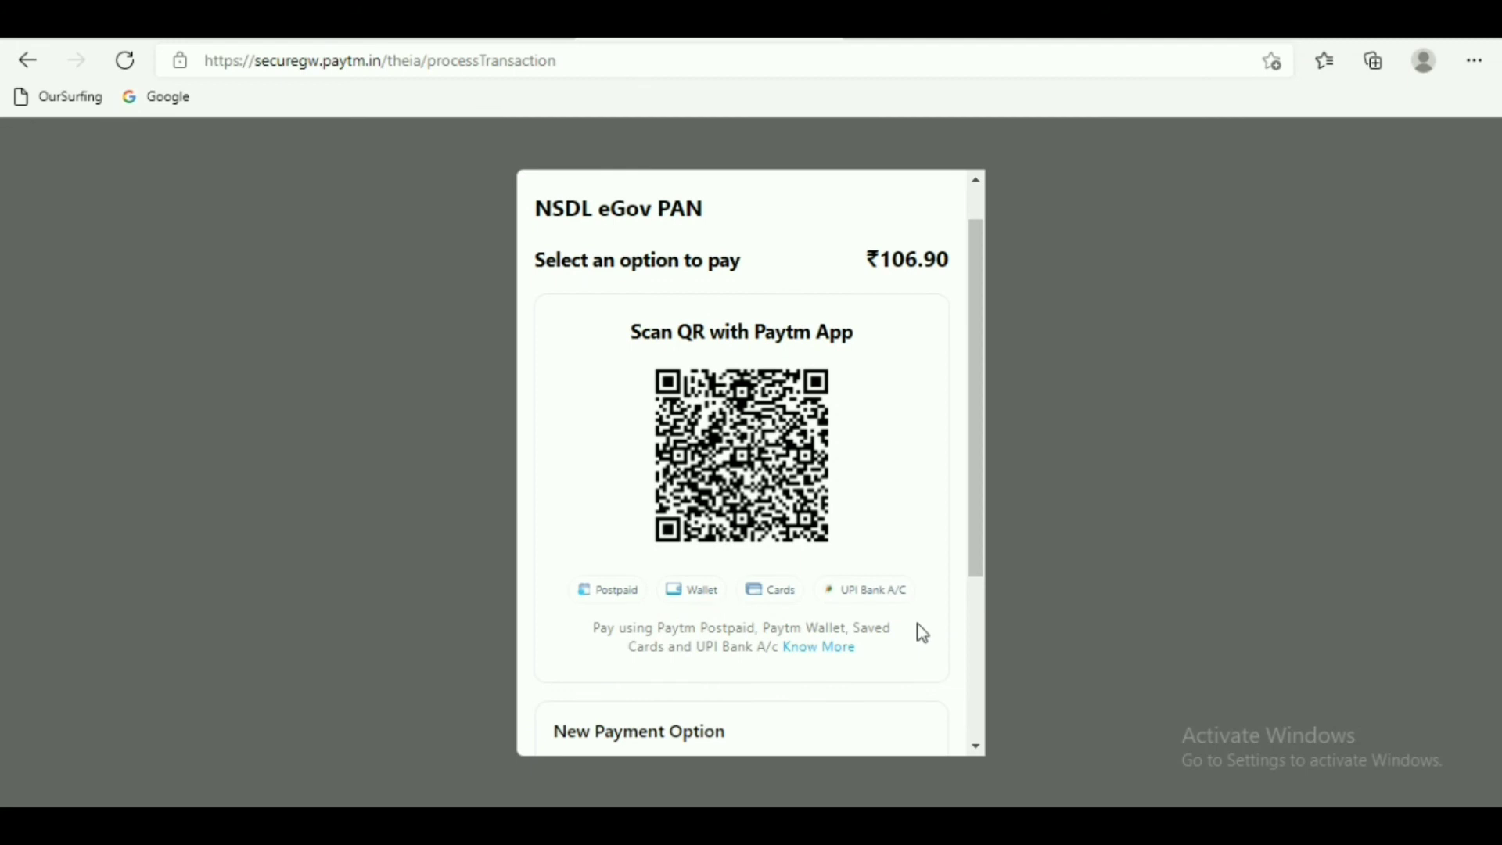
scroll(923, 633, down, 3)
scroll(624, 597, down, 1)
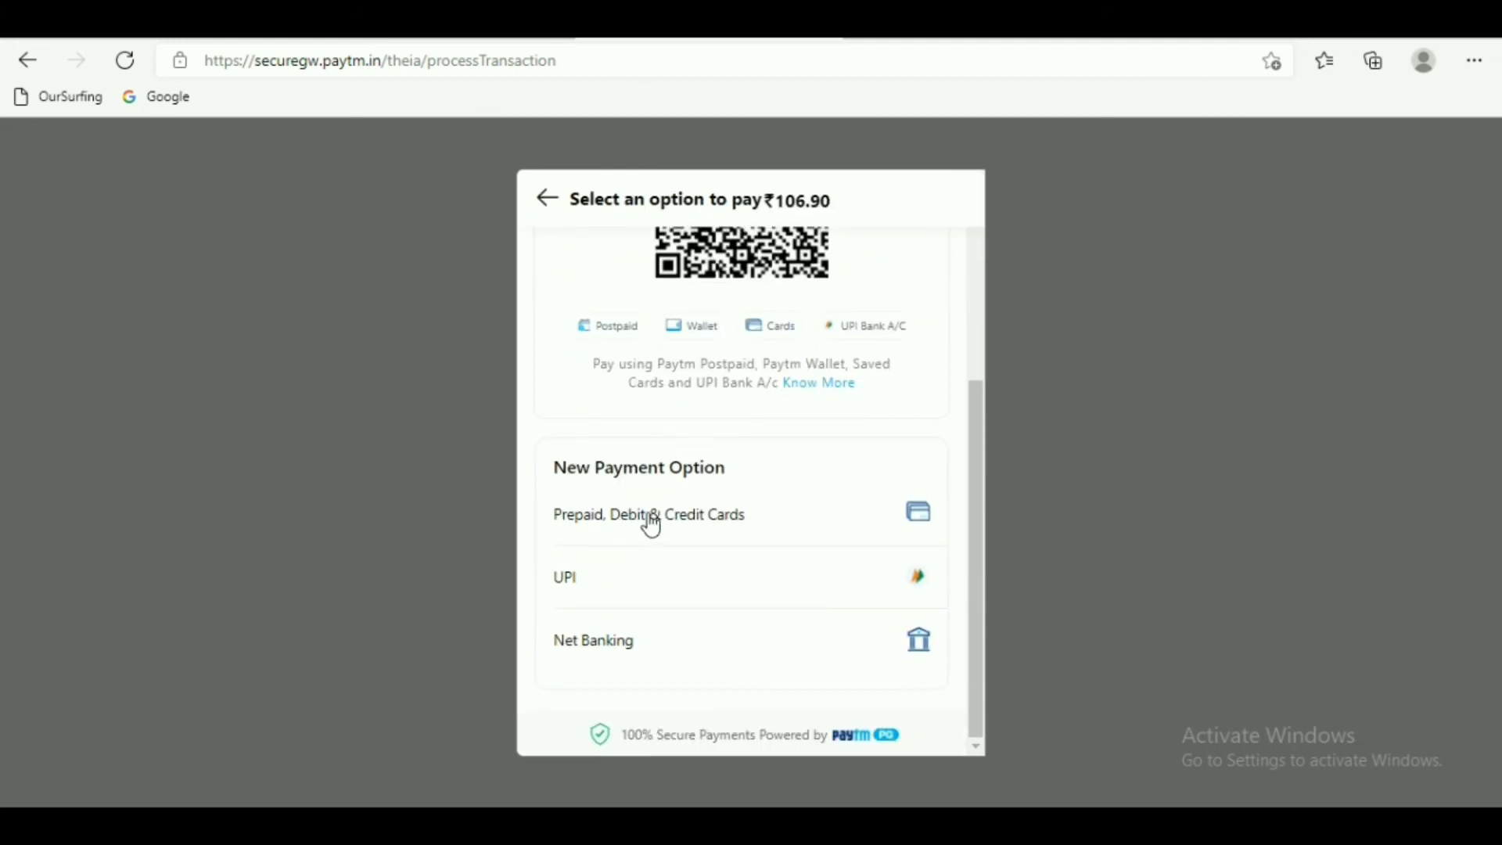